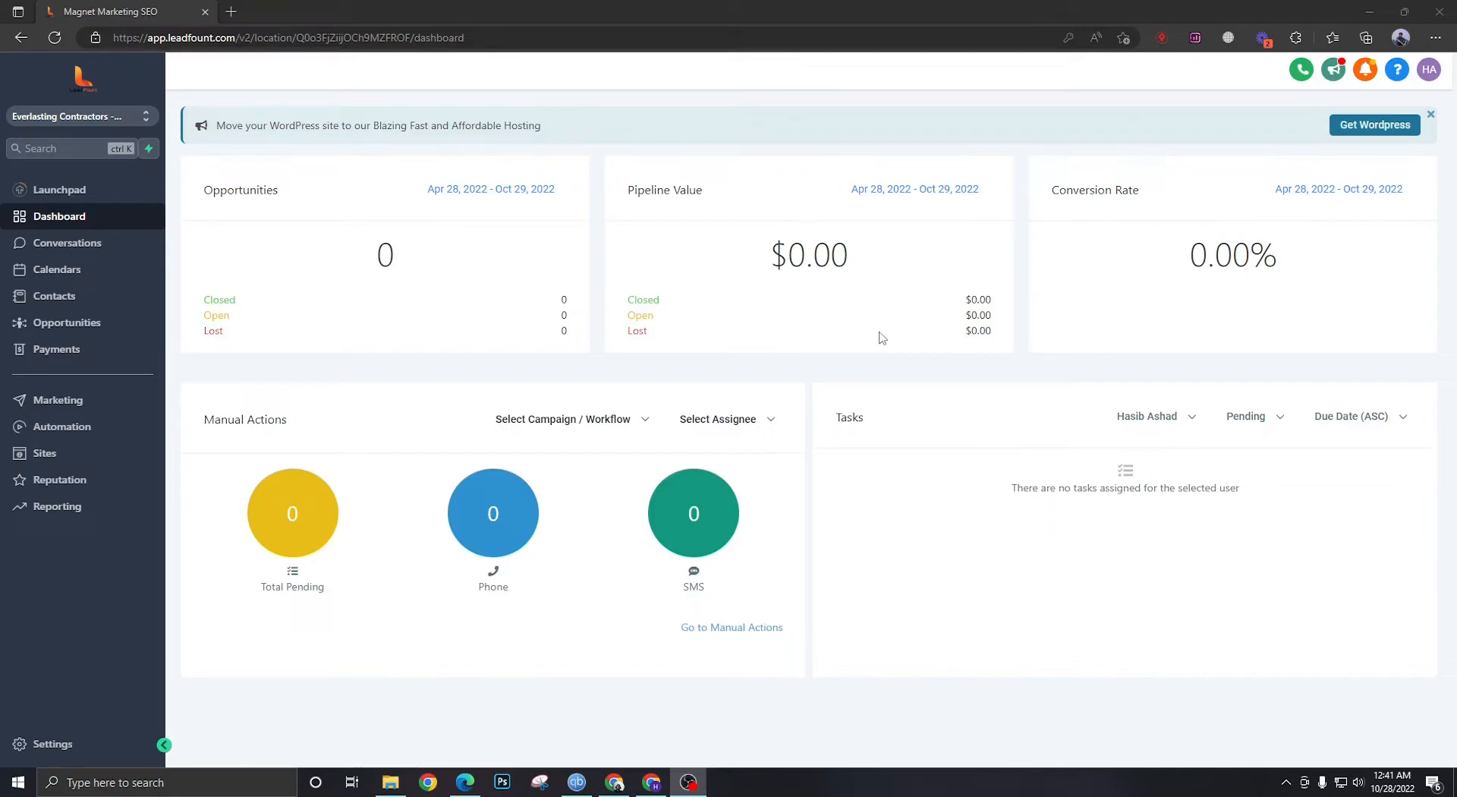
Create a new survey in the survey builder of the Sites section
click(55, 457)
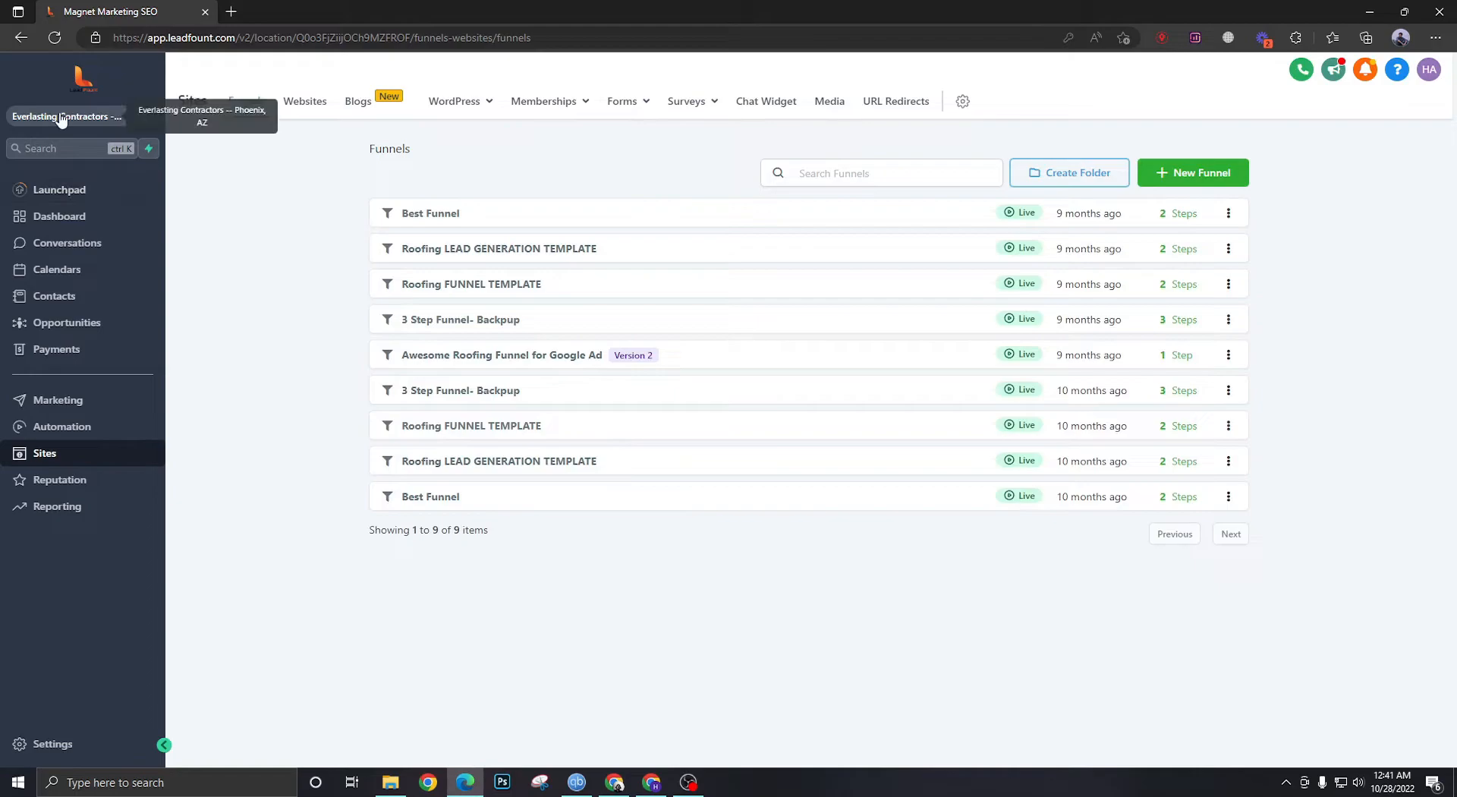
mouse_move(705, 106)
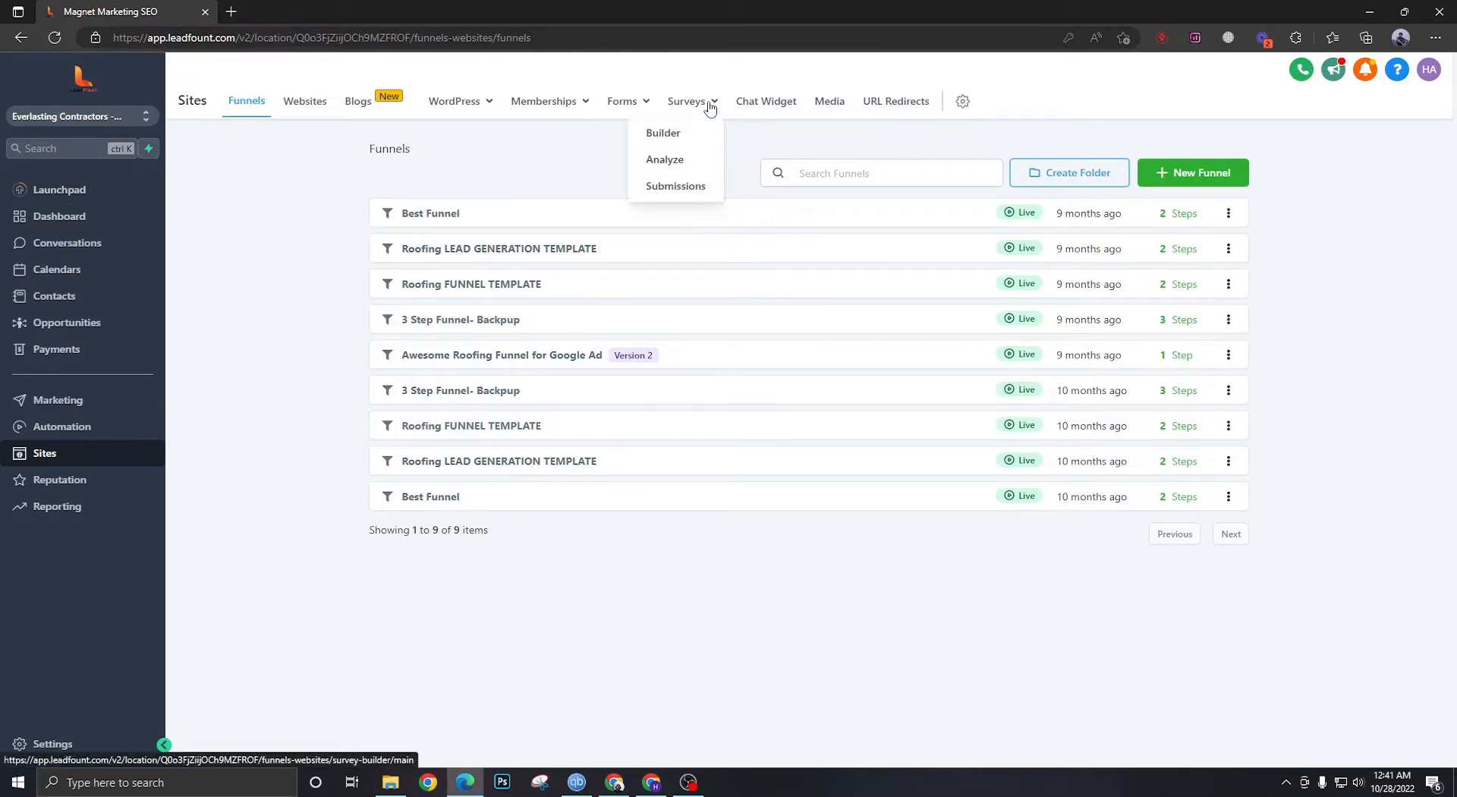
click(676, 135)
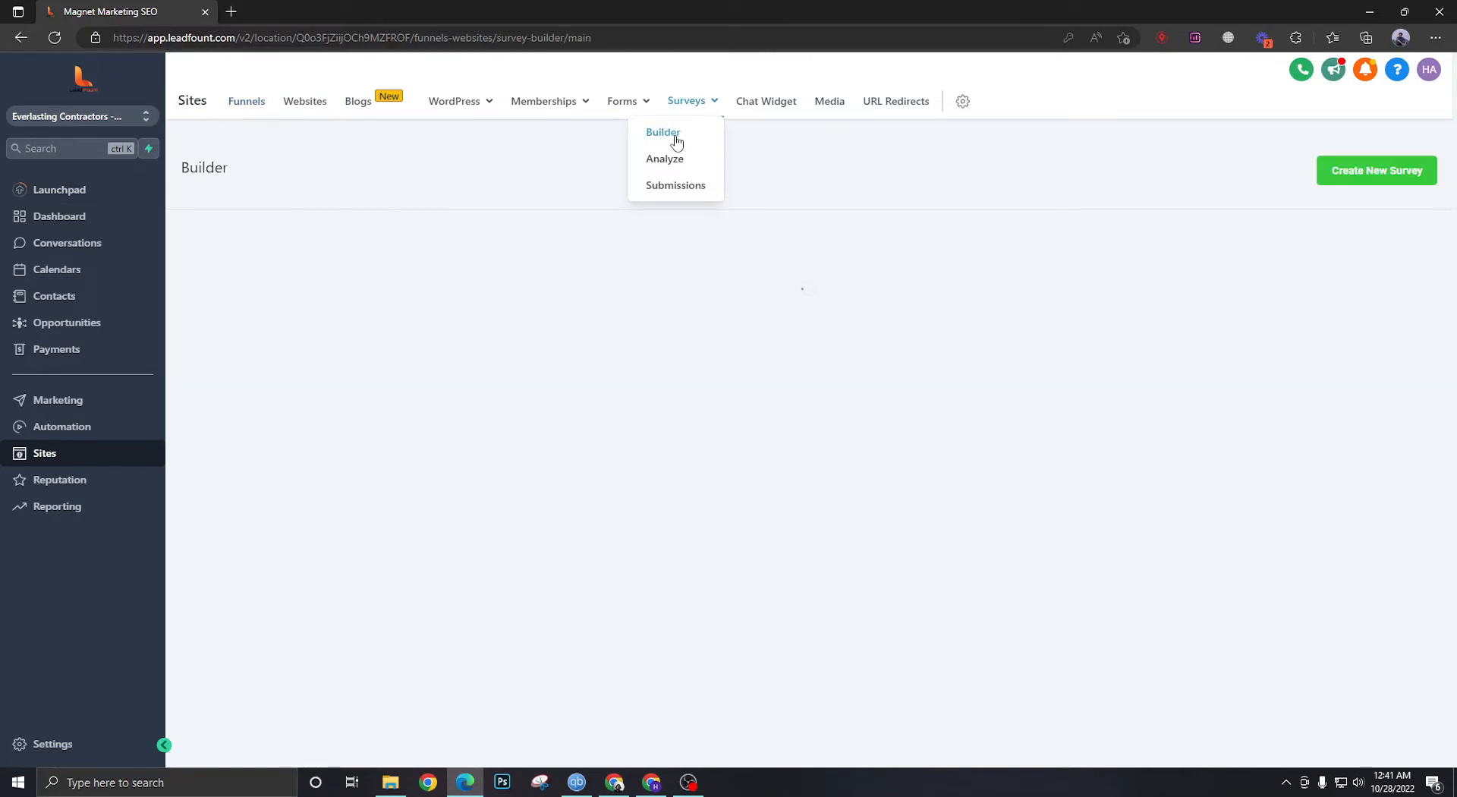
click(1366, 167)
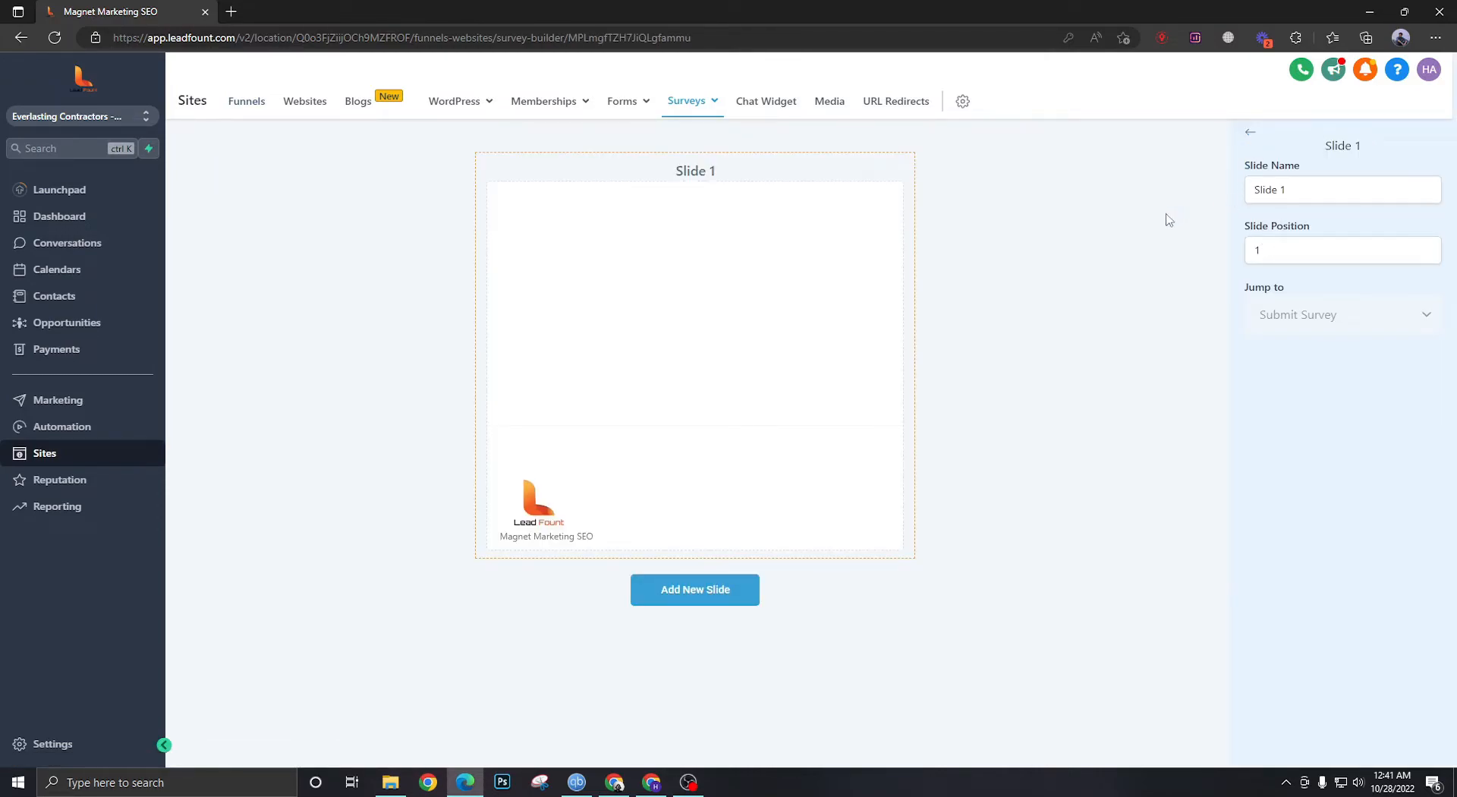
click(1174, 220)
Turn off agency branding in the survey's styles
click(1305, 141)
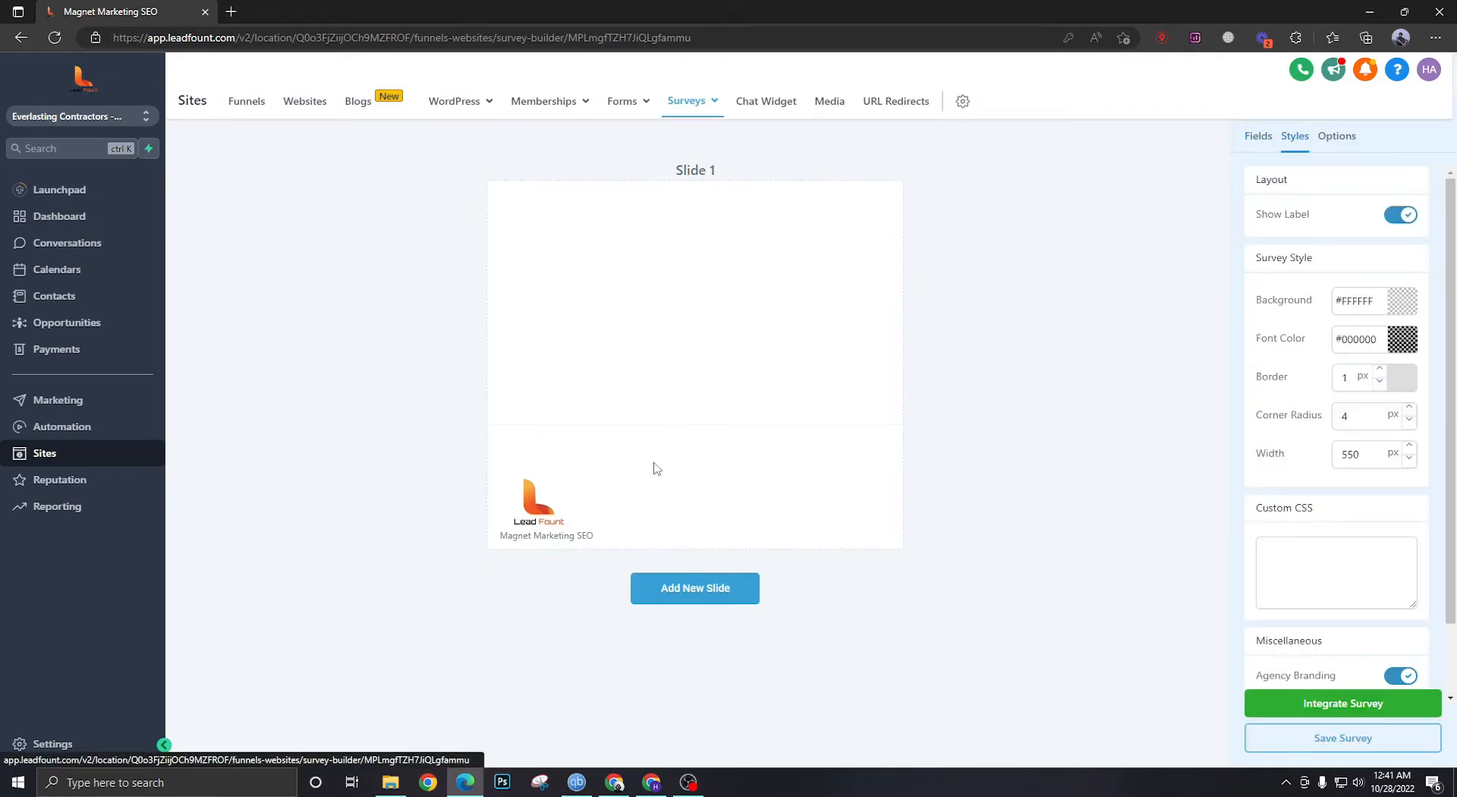
scroll(1290, 590, down, 1)
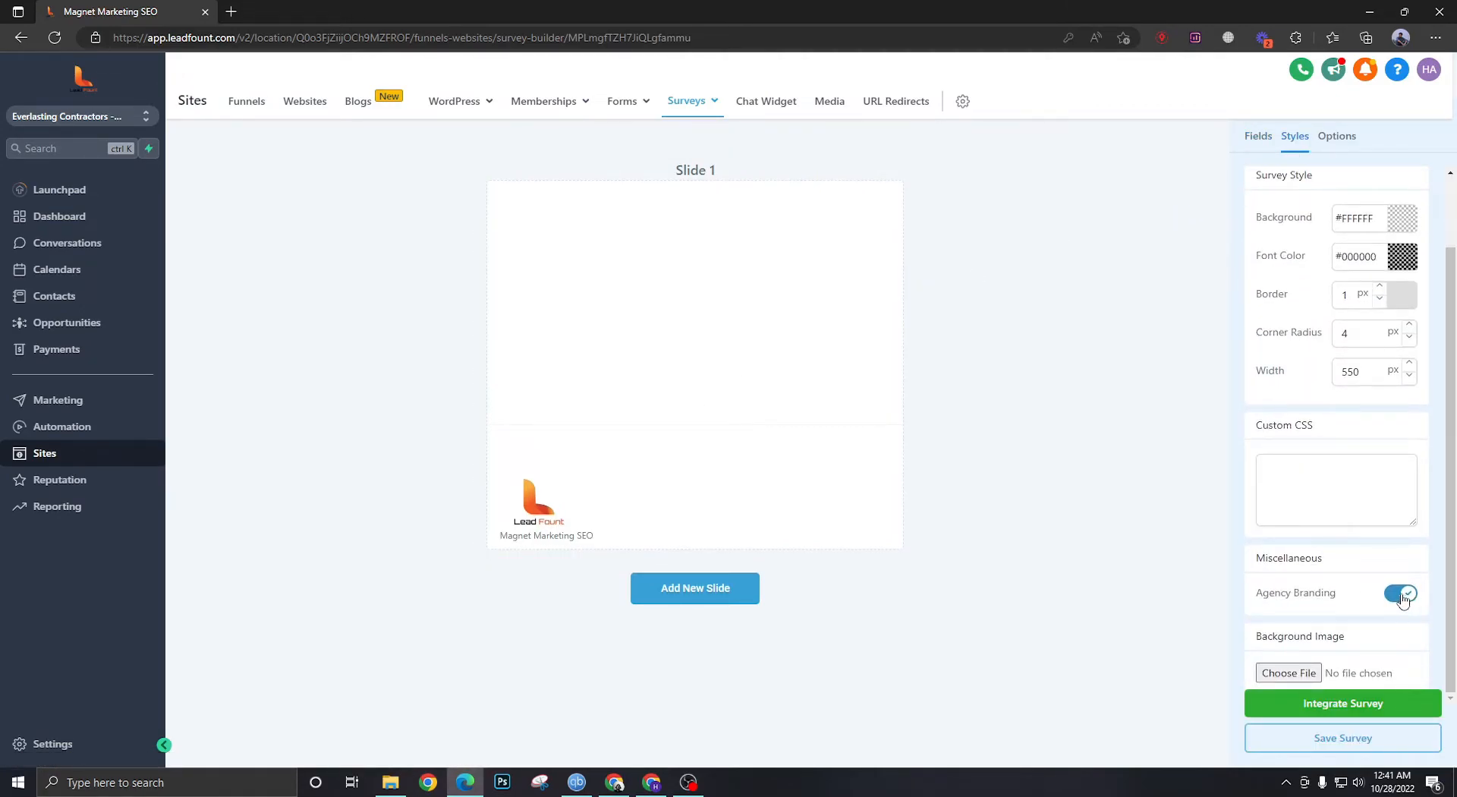
click(1409, 592)
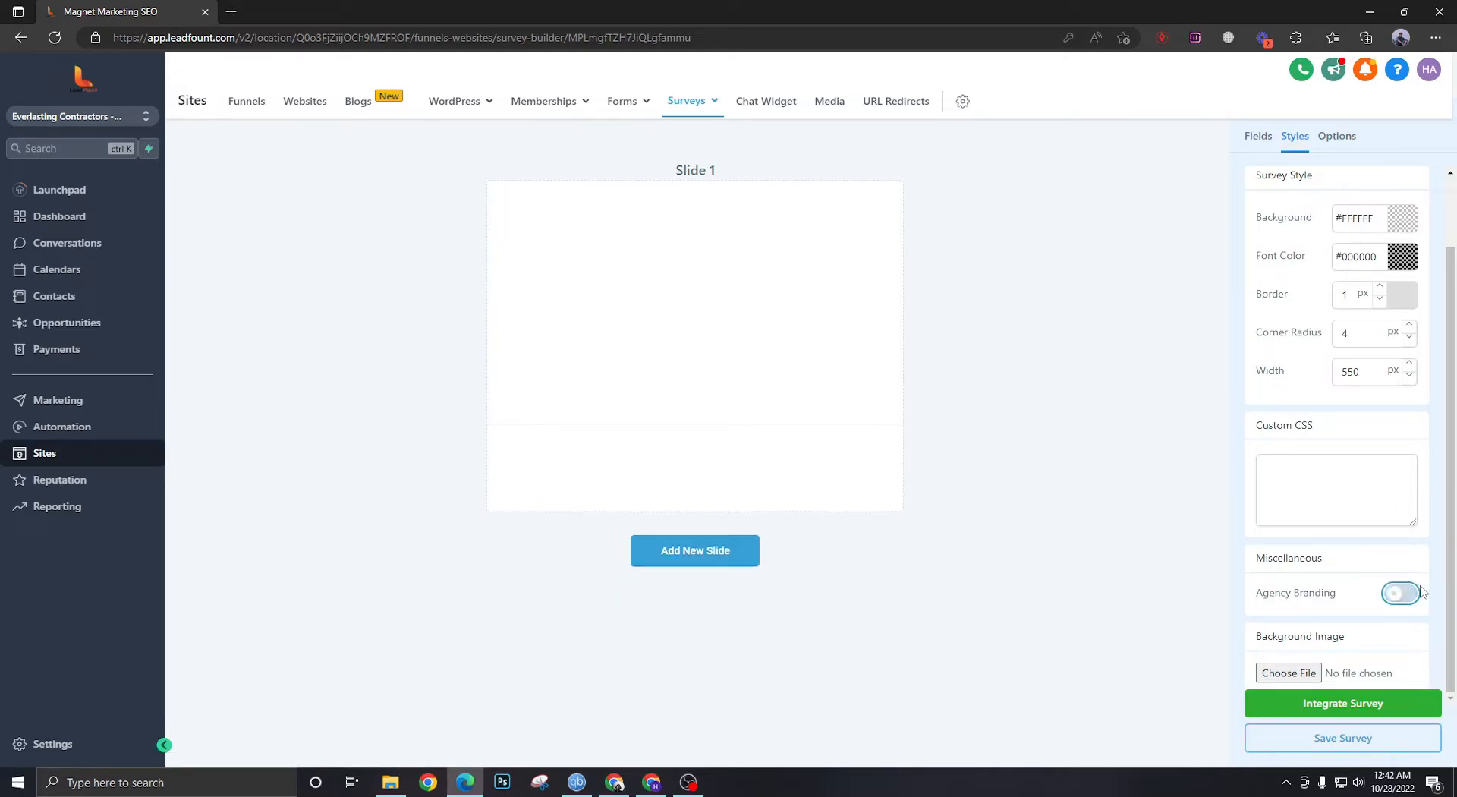
Rename the survey as Roof Quote Survey
click(1326, 140)
double_click(1310, 220)
triple_click(1305, 220)
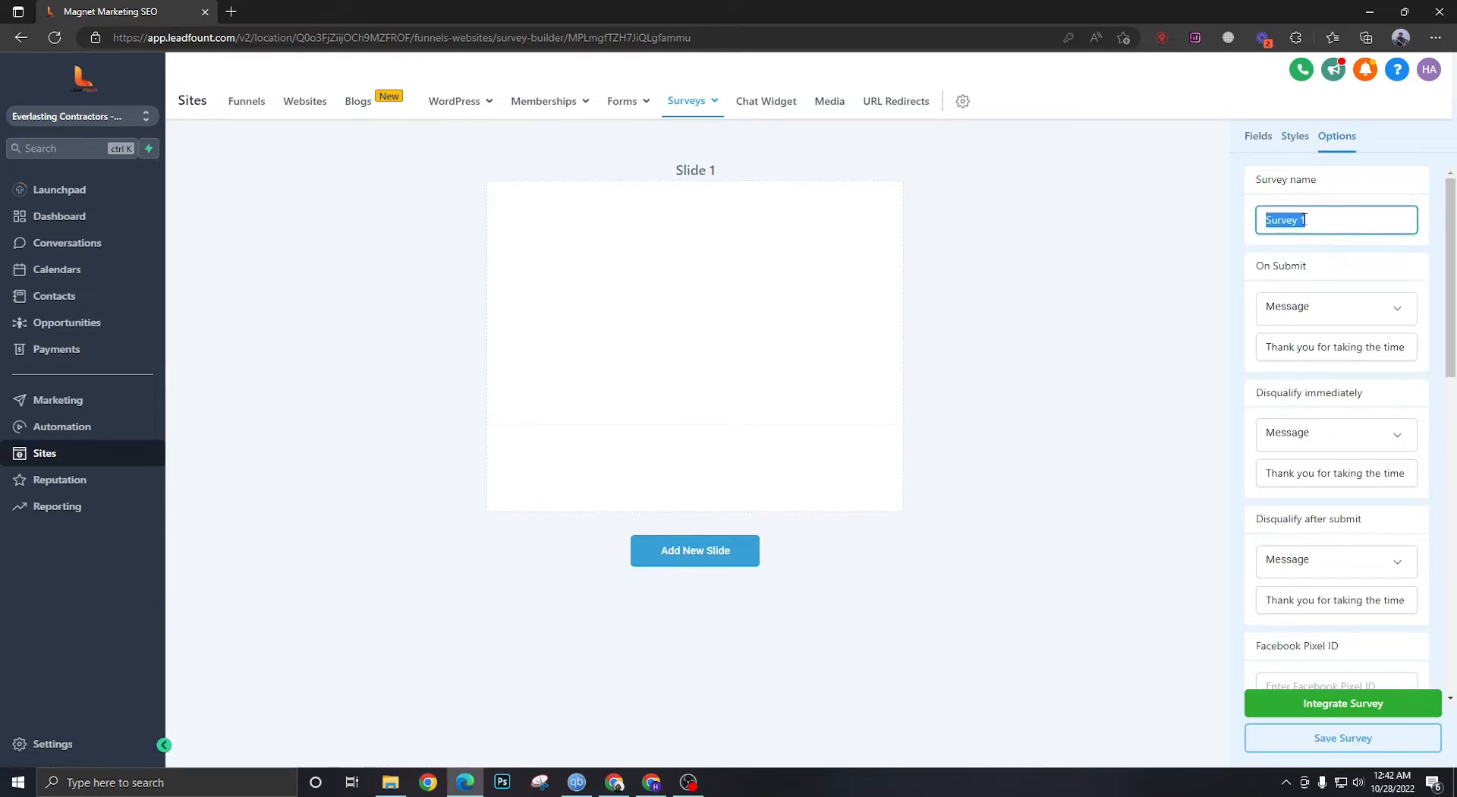
text(Roof Quote)
click(1223, 253)
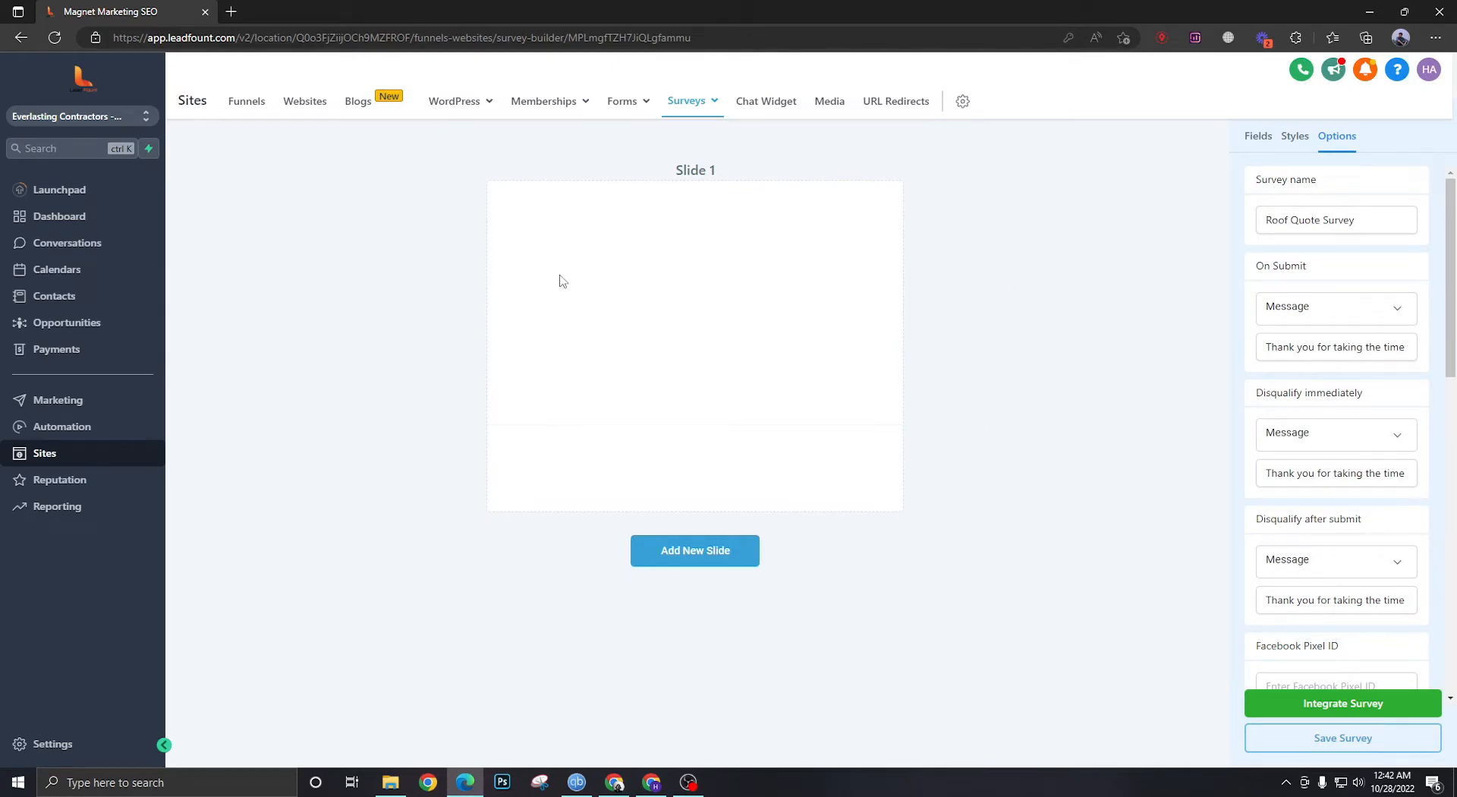
Add the standard Full Name, Email and Phone fields to slide 1, in that order
click(1257, 136)
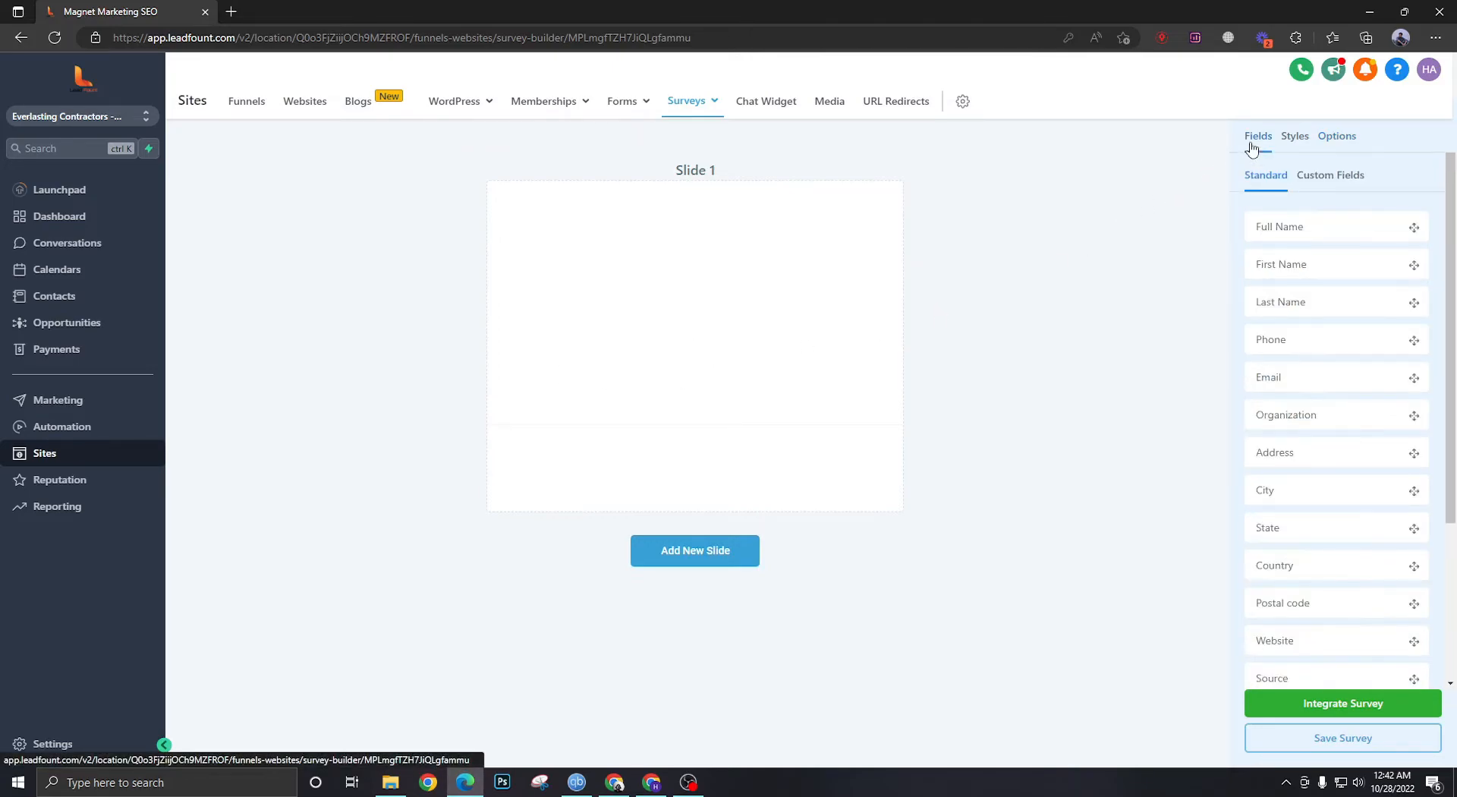
drag(1320, 226, 746, 254)
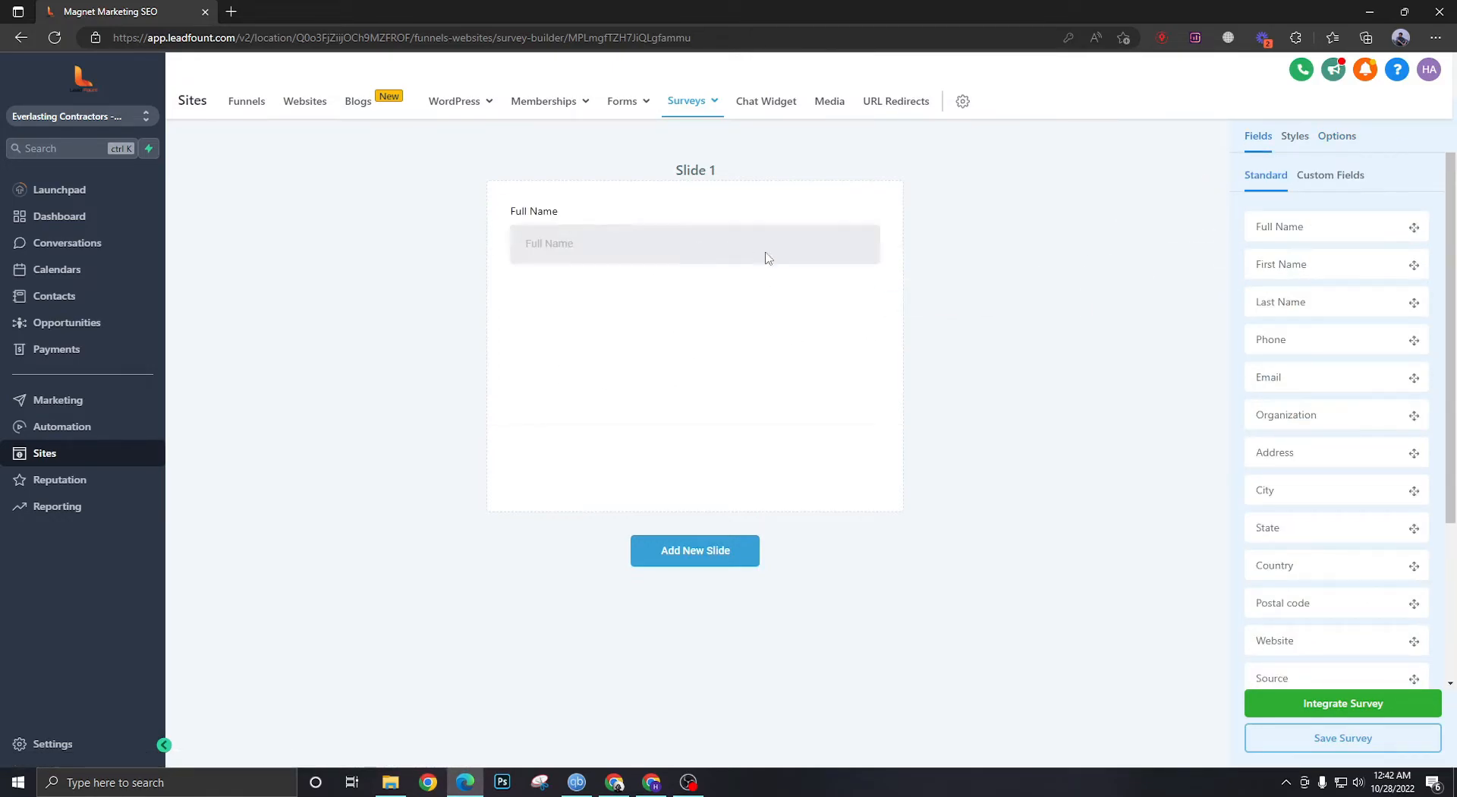
drag(1283, 368, 767, 348)
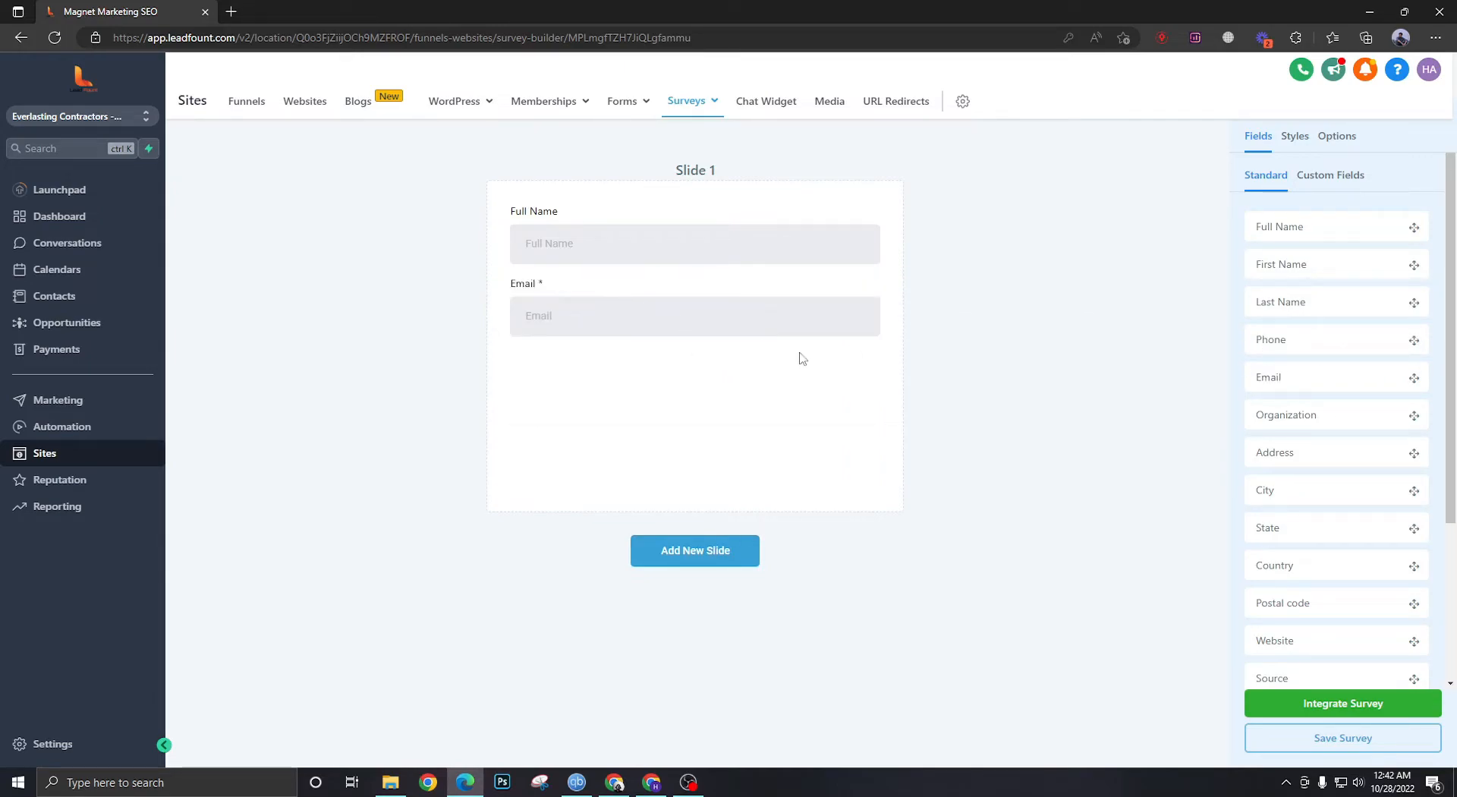
drag(1280, 343, 640, 357)
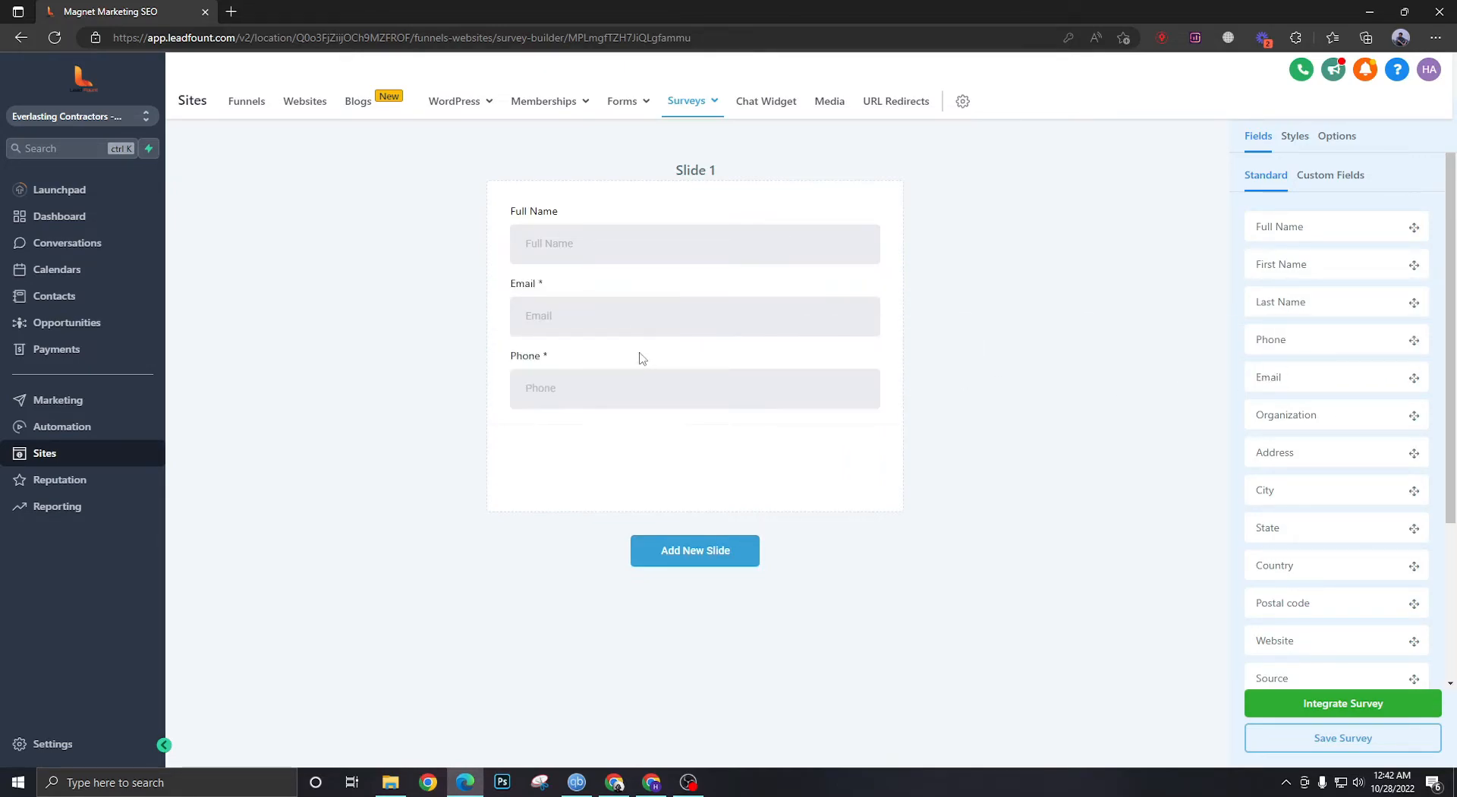
Make the Full Name field on slide 1 required
click(619, 300)
click(605, 362)
click(605, 238)
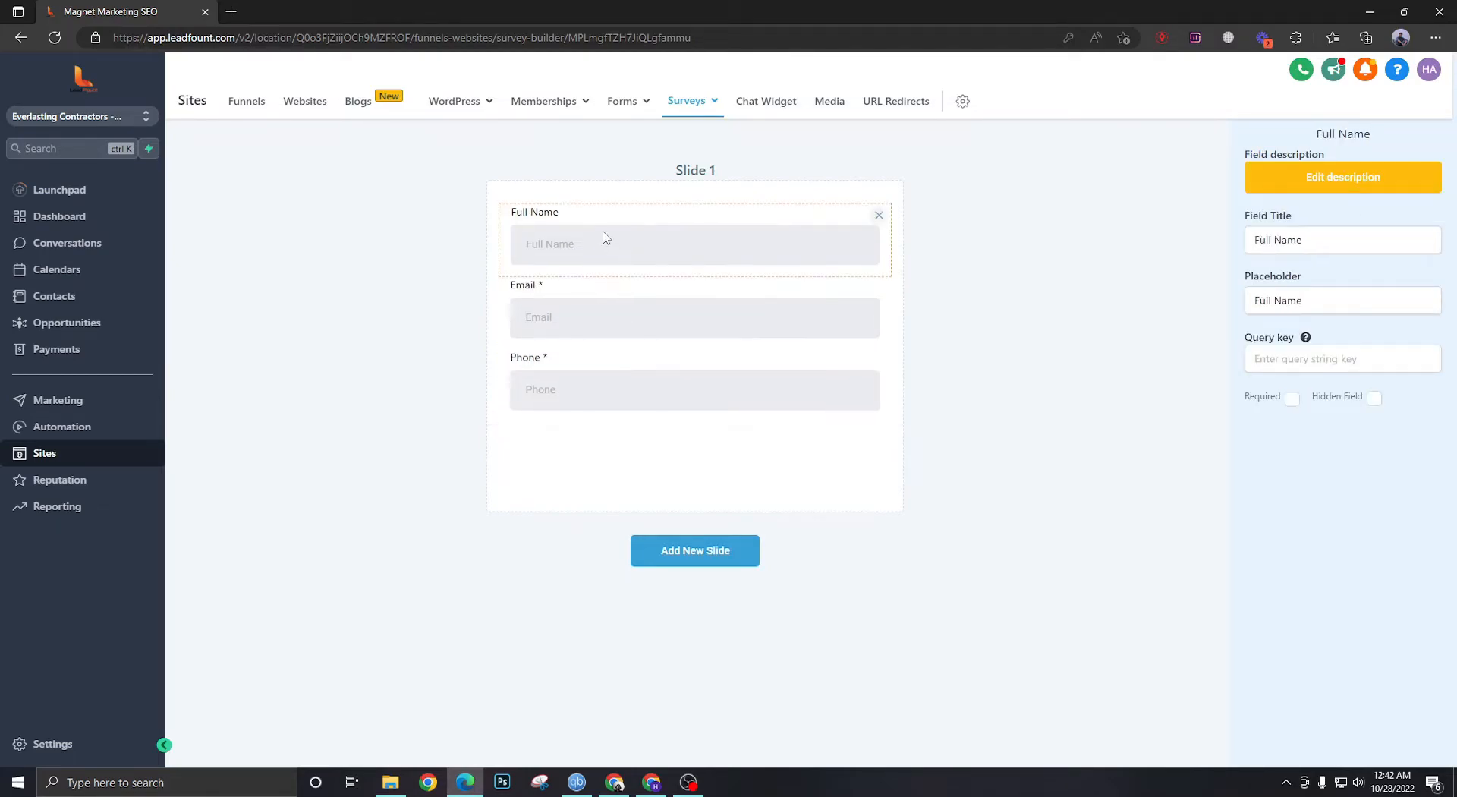
click(1292, 399)
click(928, 484)
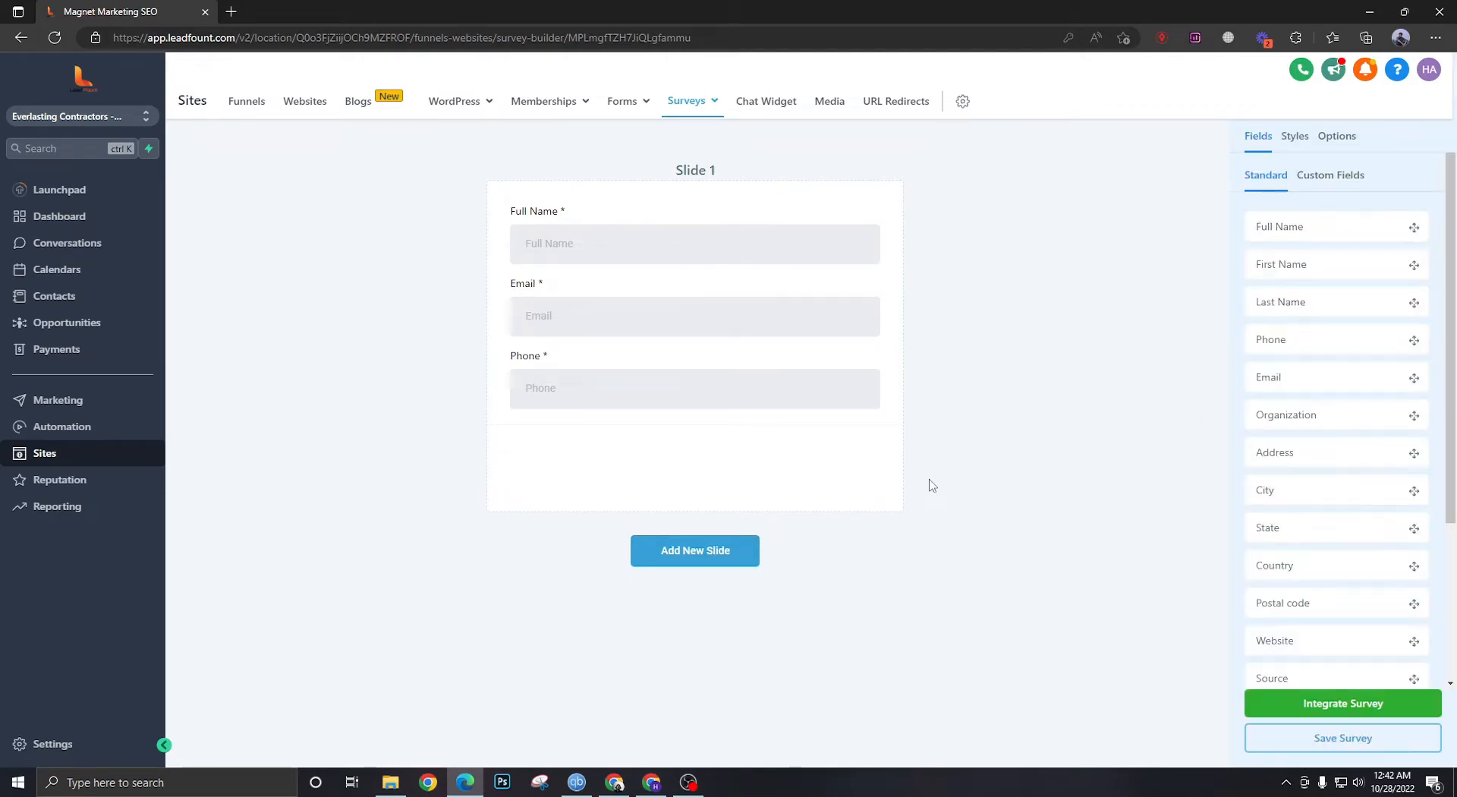
Add a second slide and place the standard Address, City and State fields on it
click(705, 550)
scroll(739, 519, down, 2)
scroll(740, 514, down, 2)
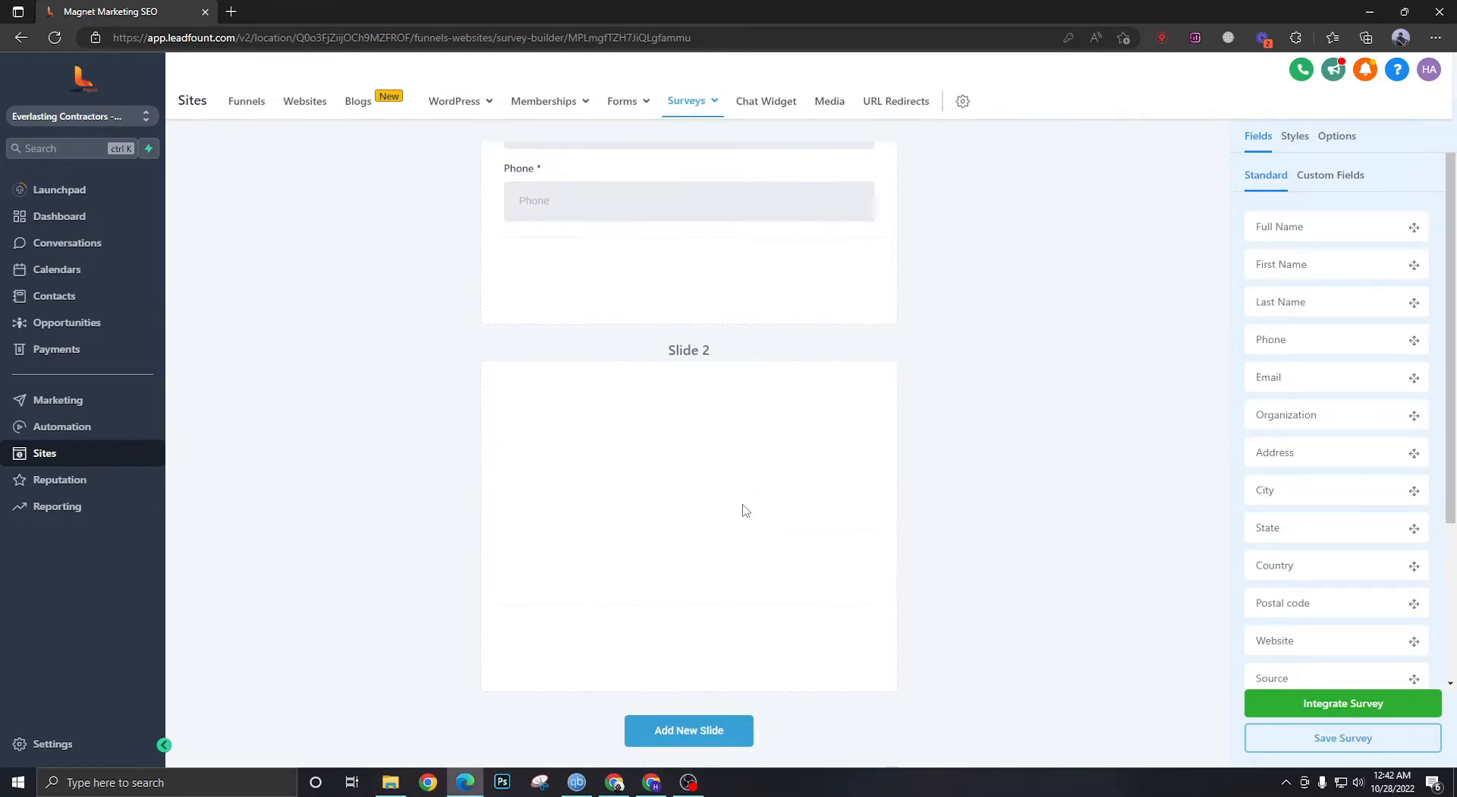
drag(1276, 453, 641, 405)
drag(1301, 492, 862, 475)
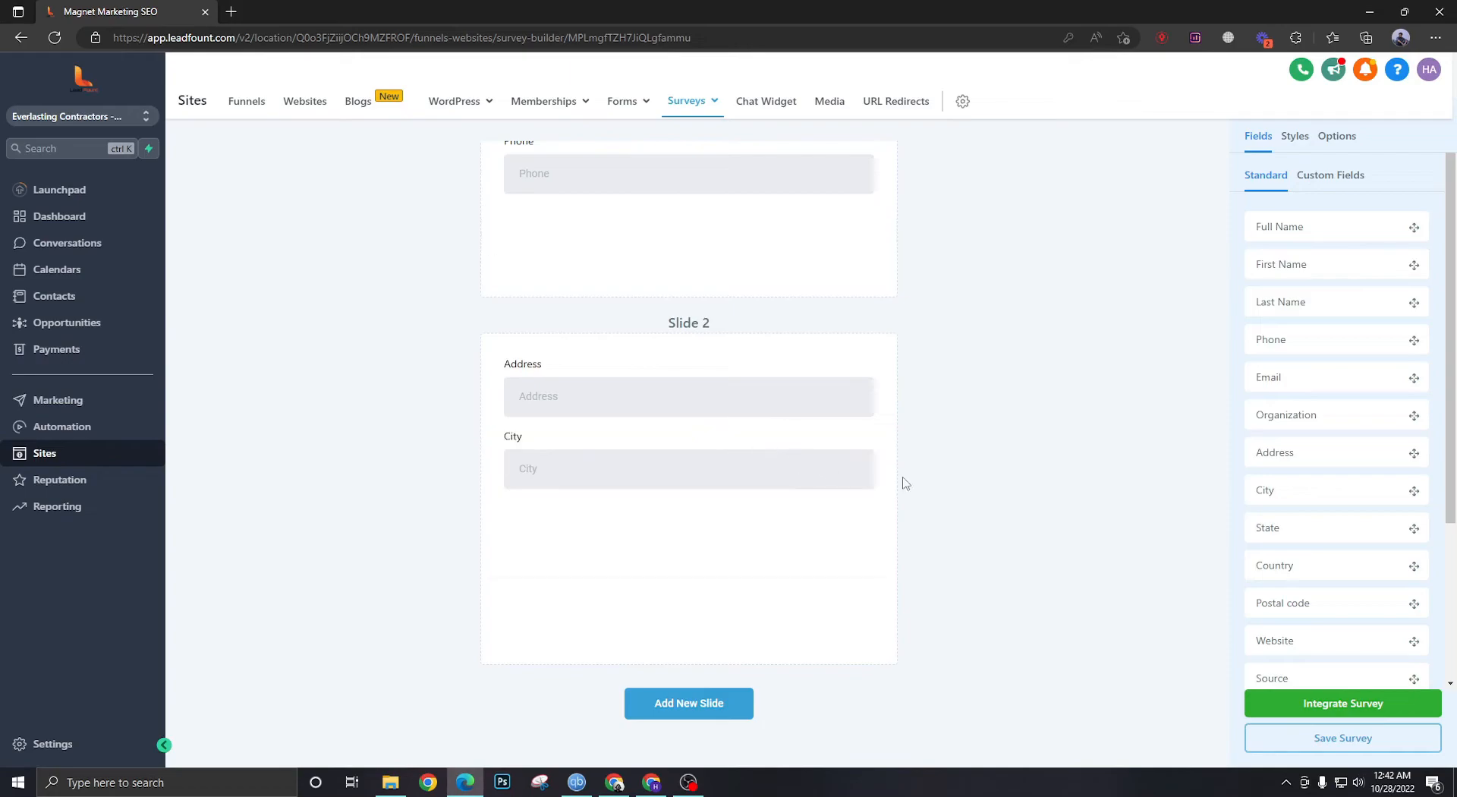
drag(1290, 524, 633, 507)
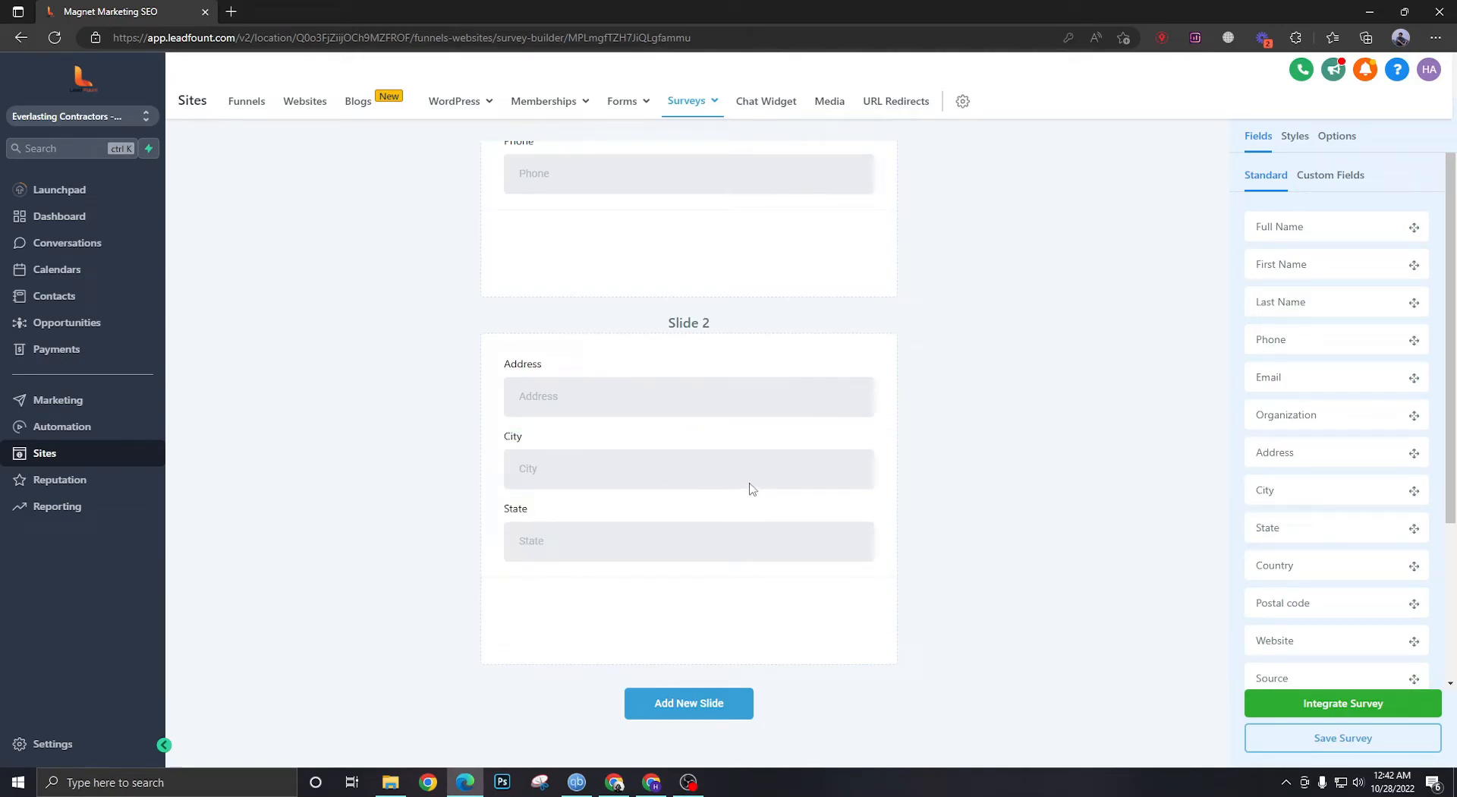
Add a third slide to the survey and show the available custom fields
click(671, 698)
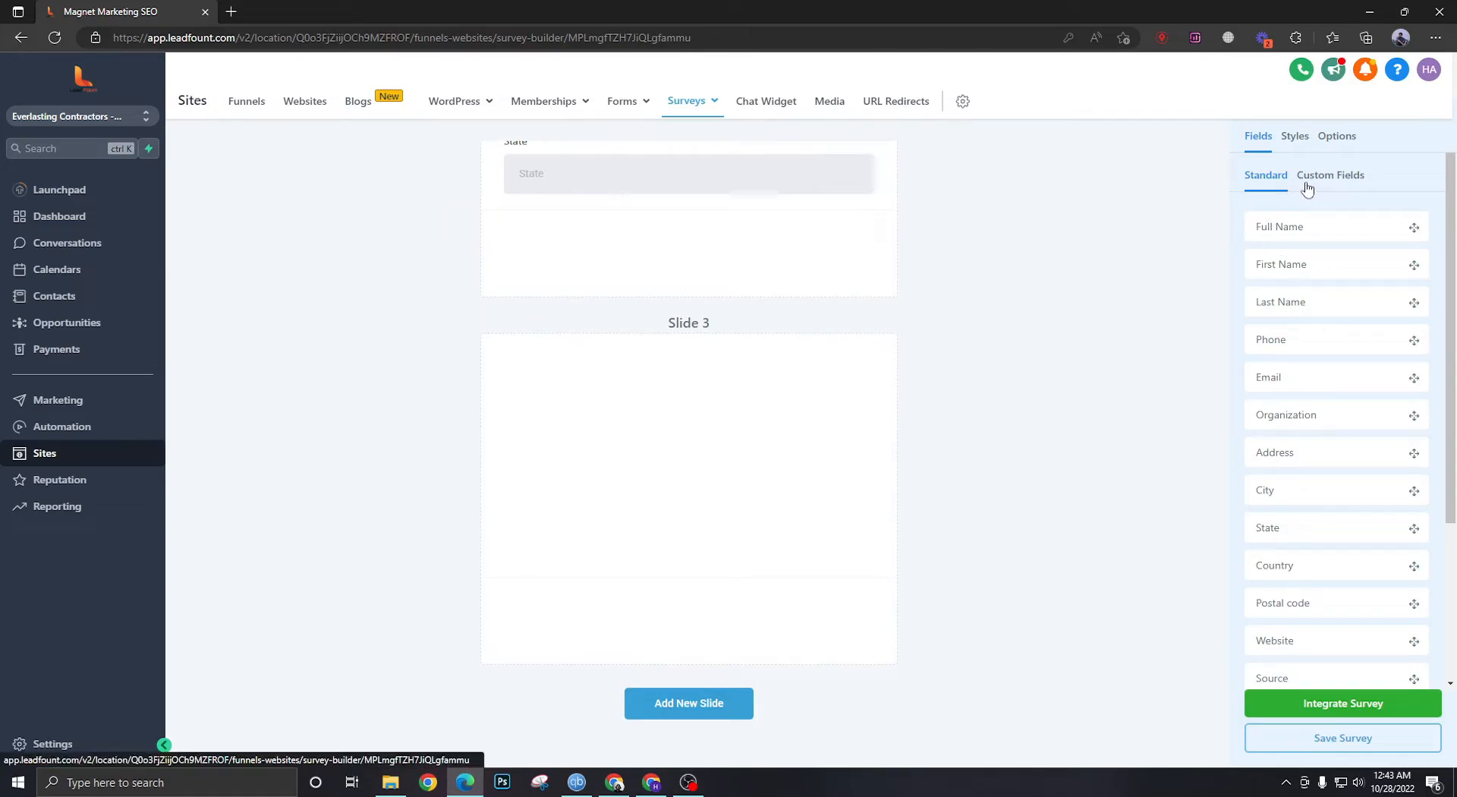
scroll(1267, 395, down, 3)
scroll(1282, 429, up, 2)
scroll(1335, 341, up, 2)
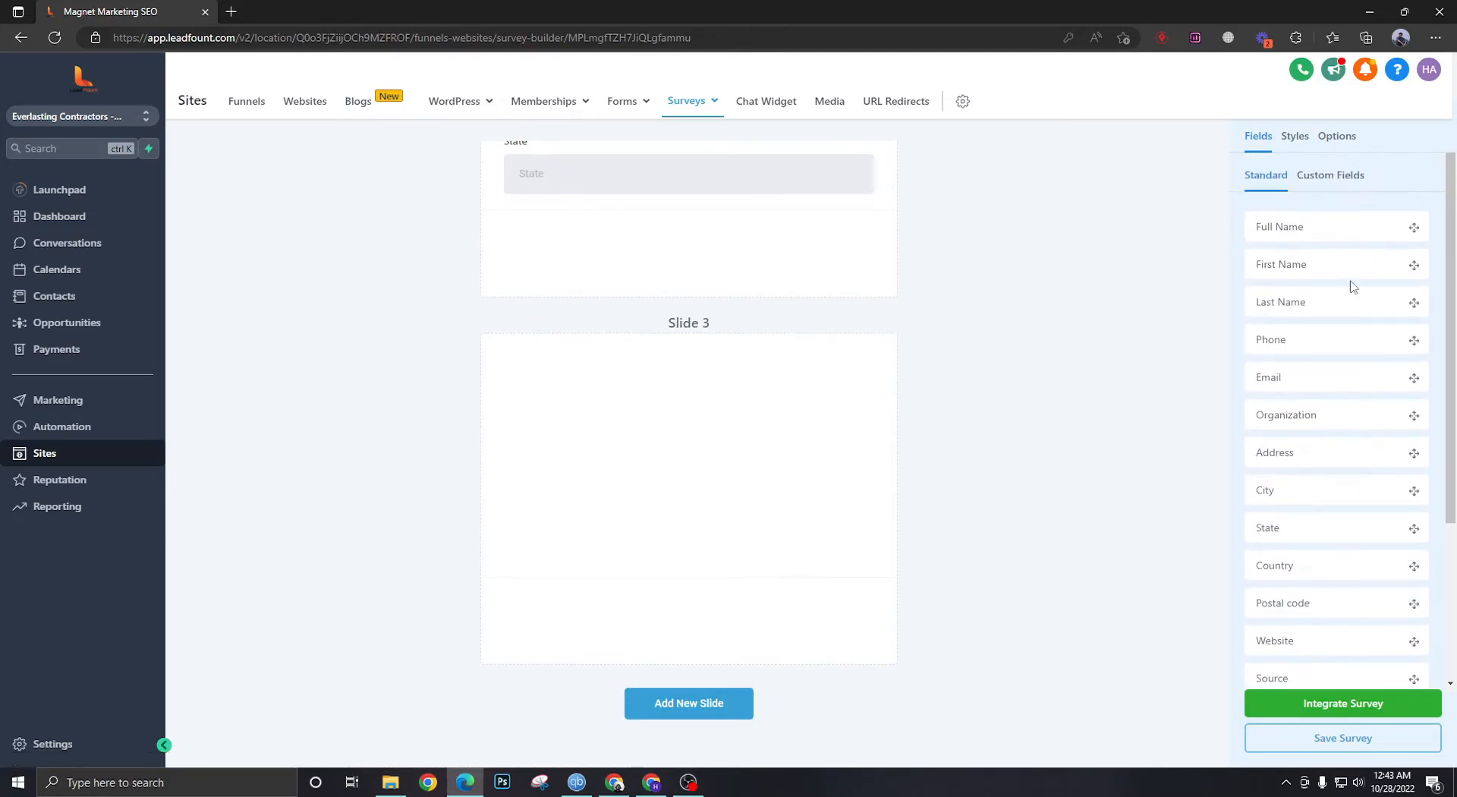
scroll(1343, 446, down, 2)
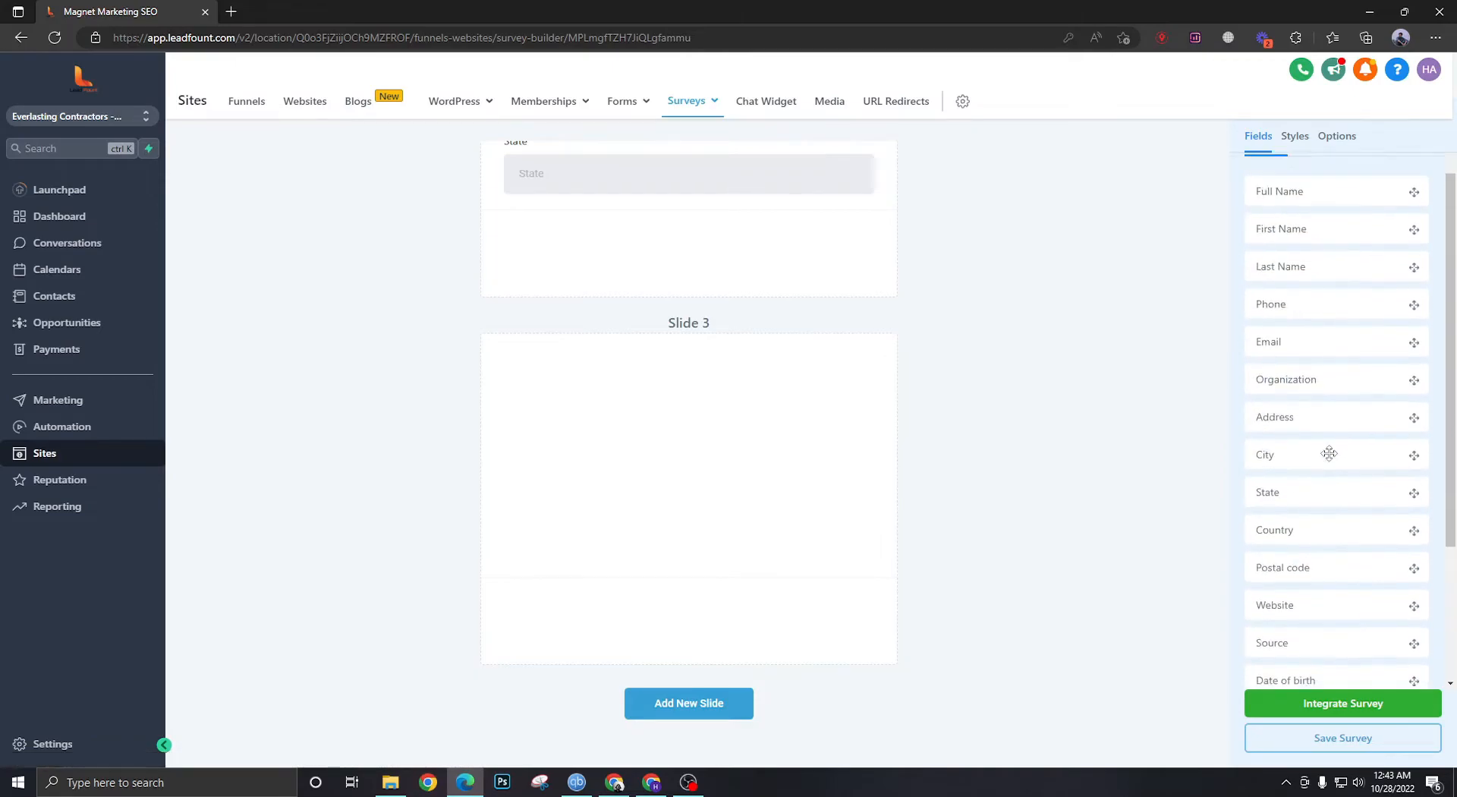
scroll(1328, 342, up, 1)
click(1320, 185)
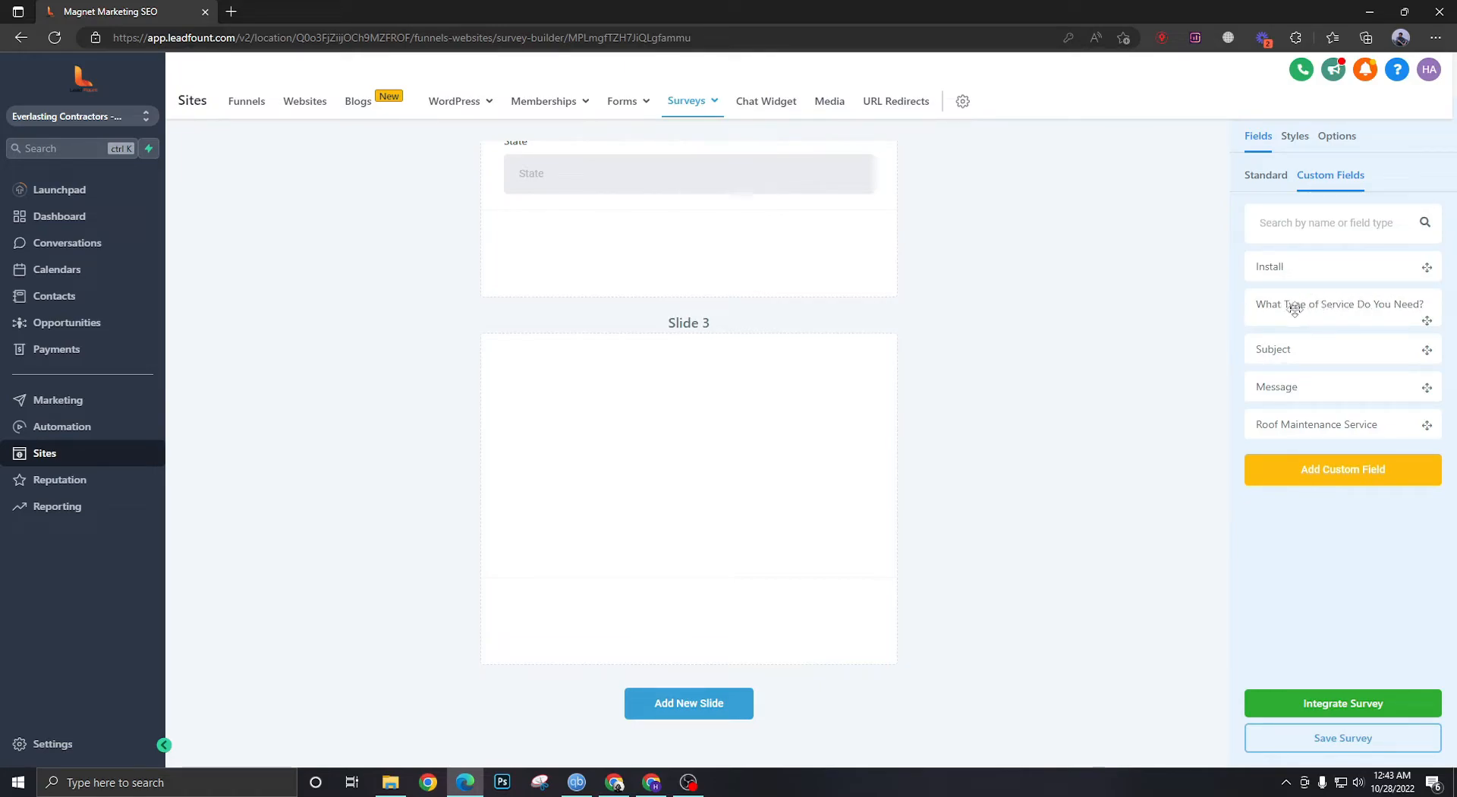
click(1366, 472)
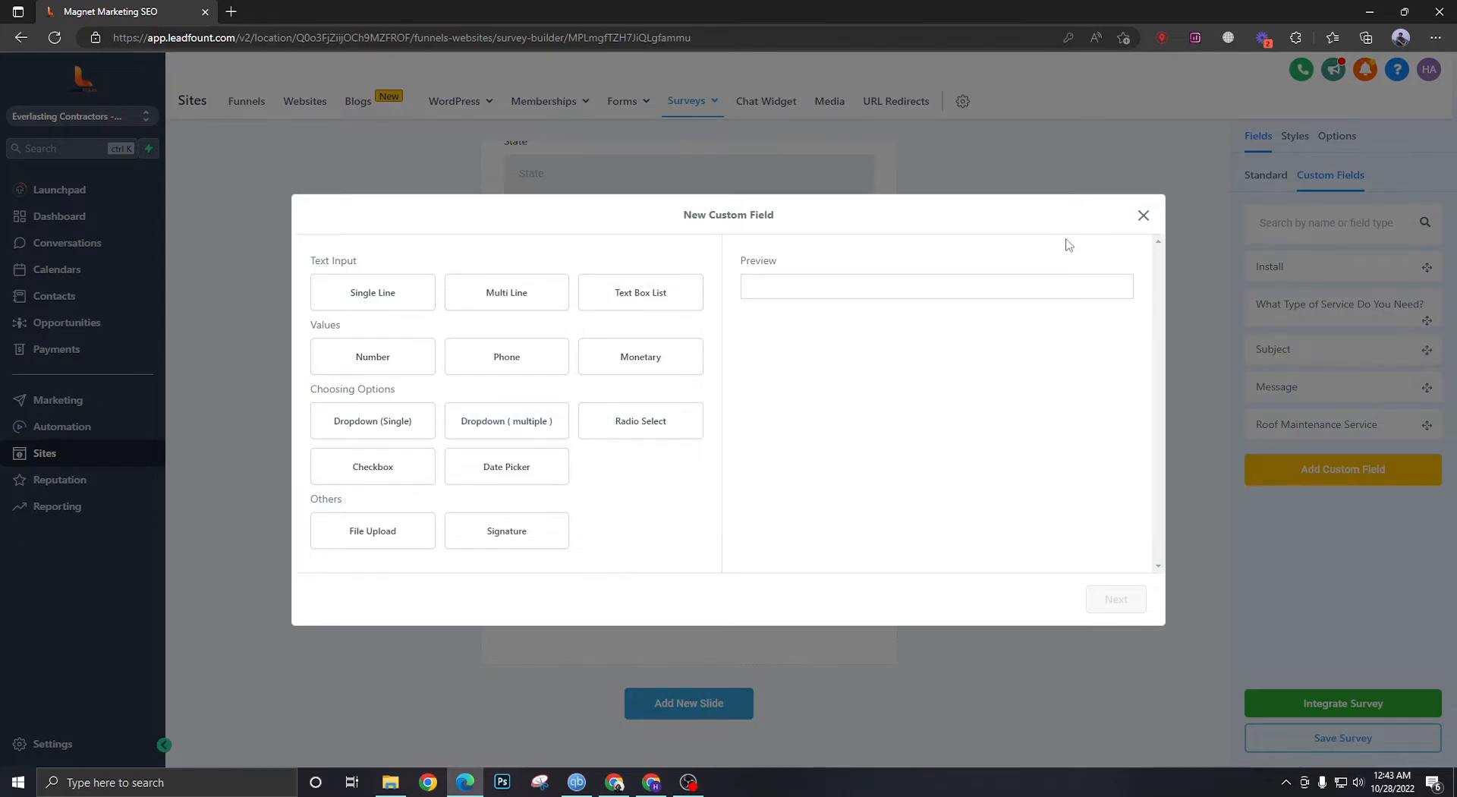
click(1144, 215)
click(1353, 470)
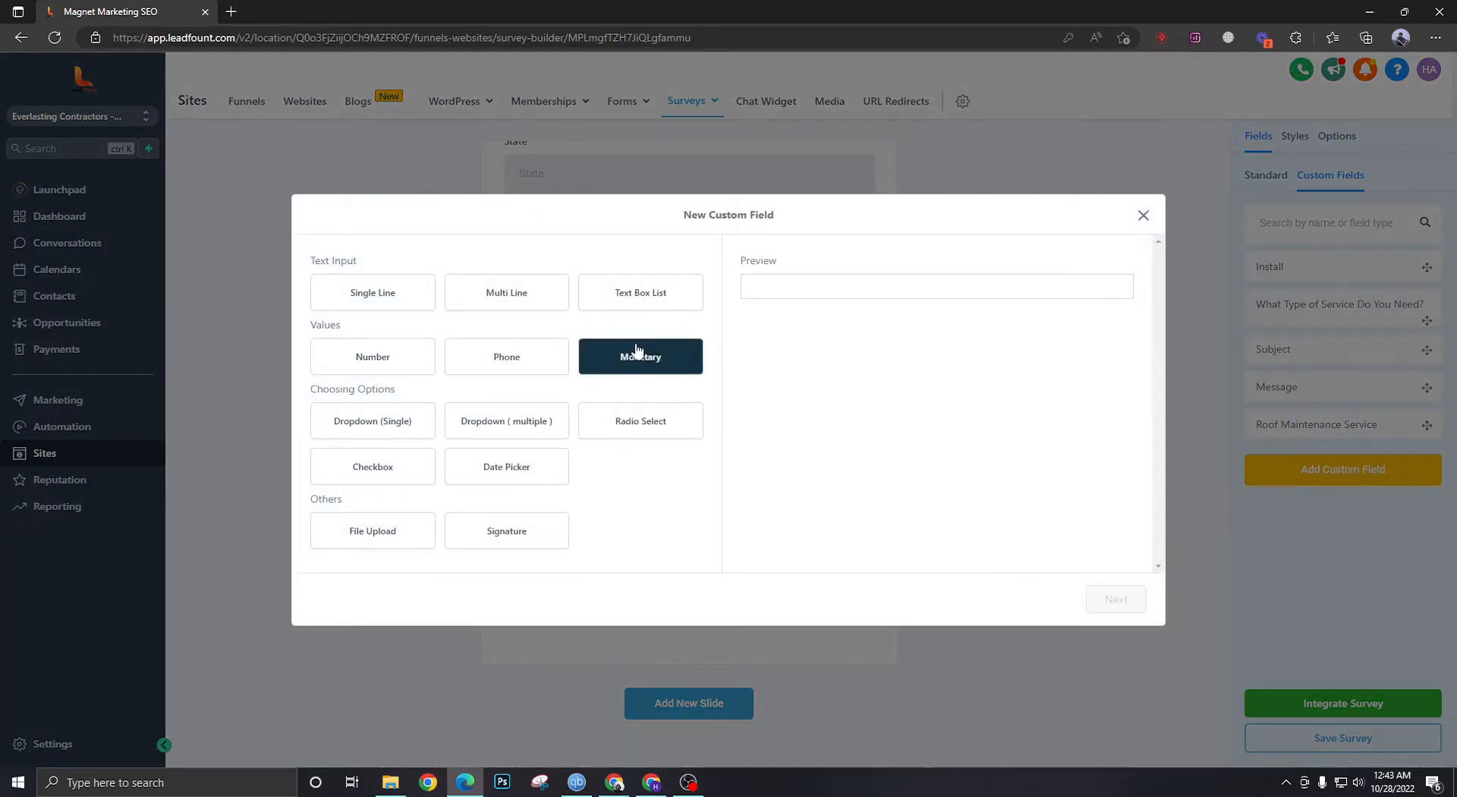
click(627, 434)
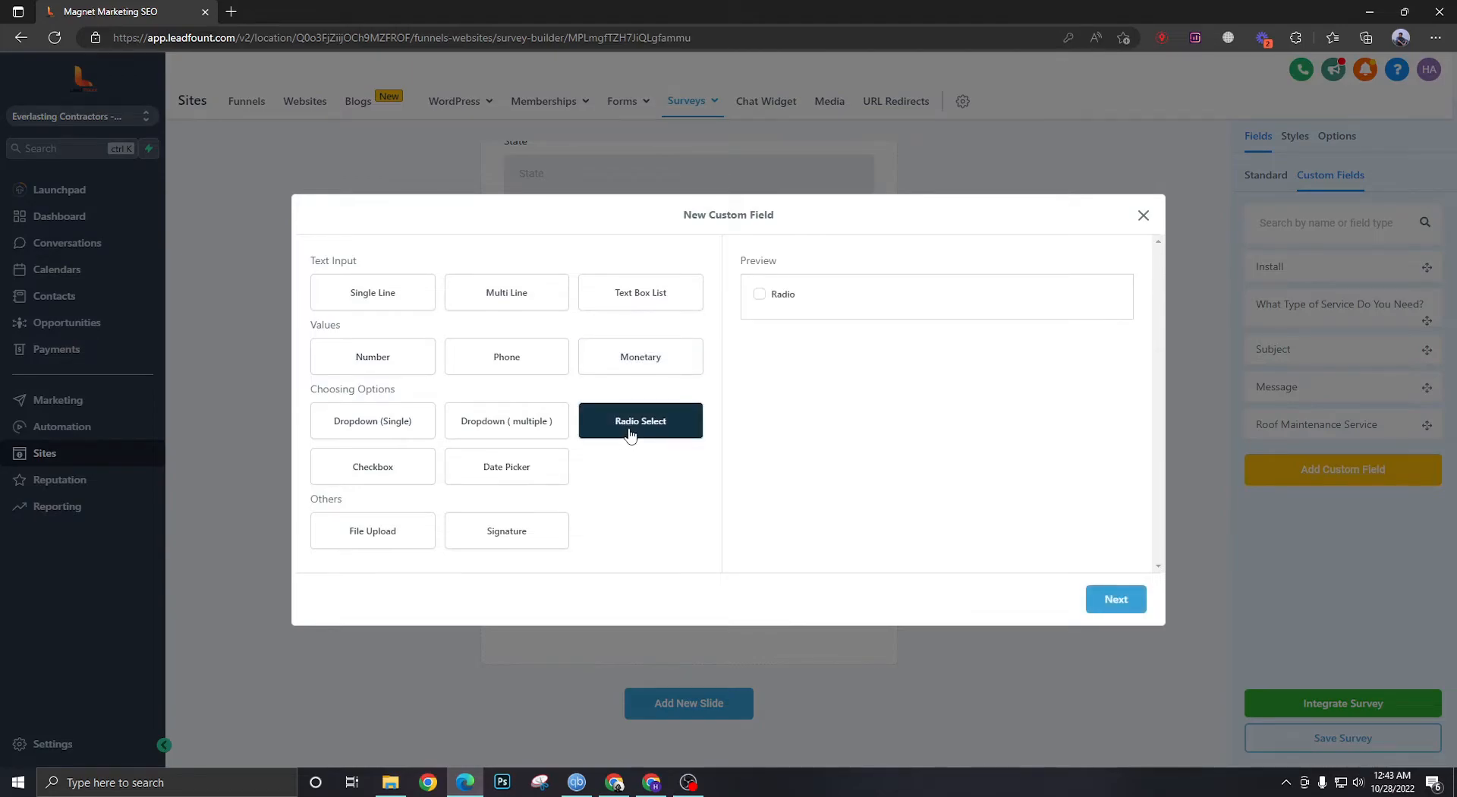
click(1115, 601)
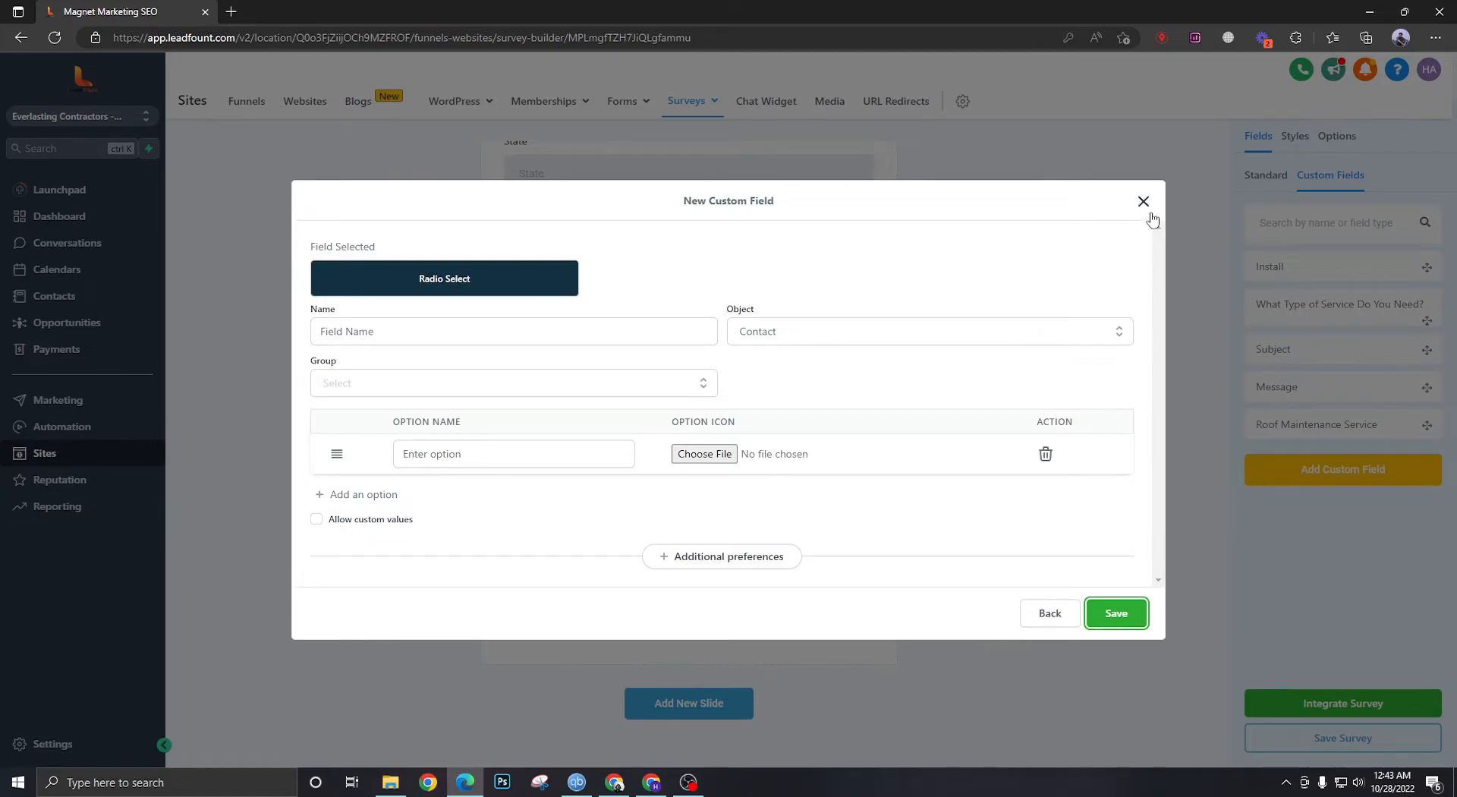
click(400, 383)
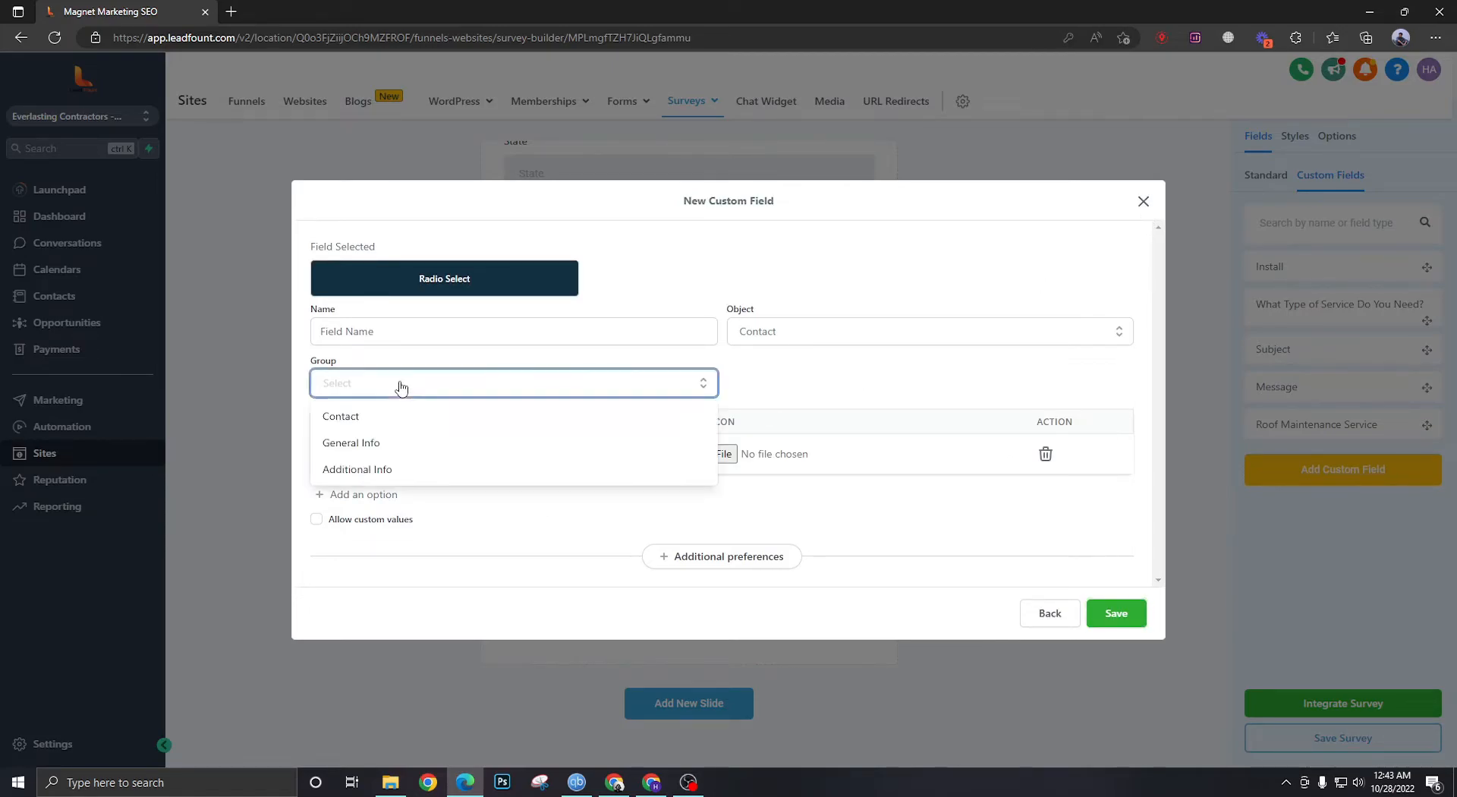
click(349, 419)
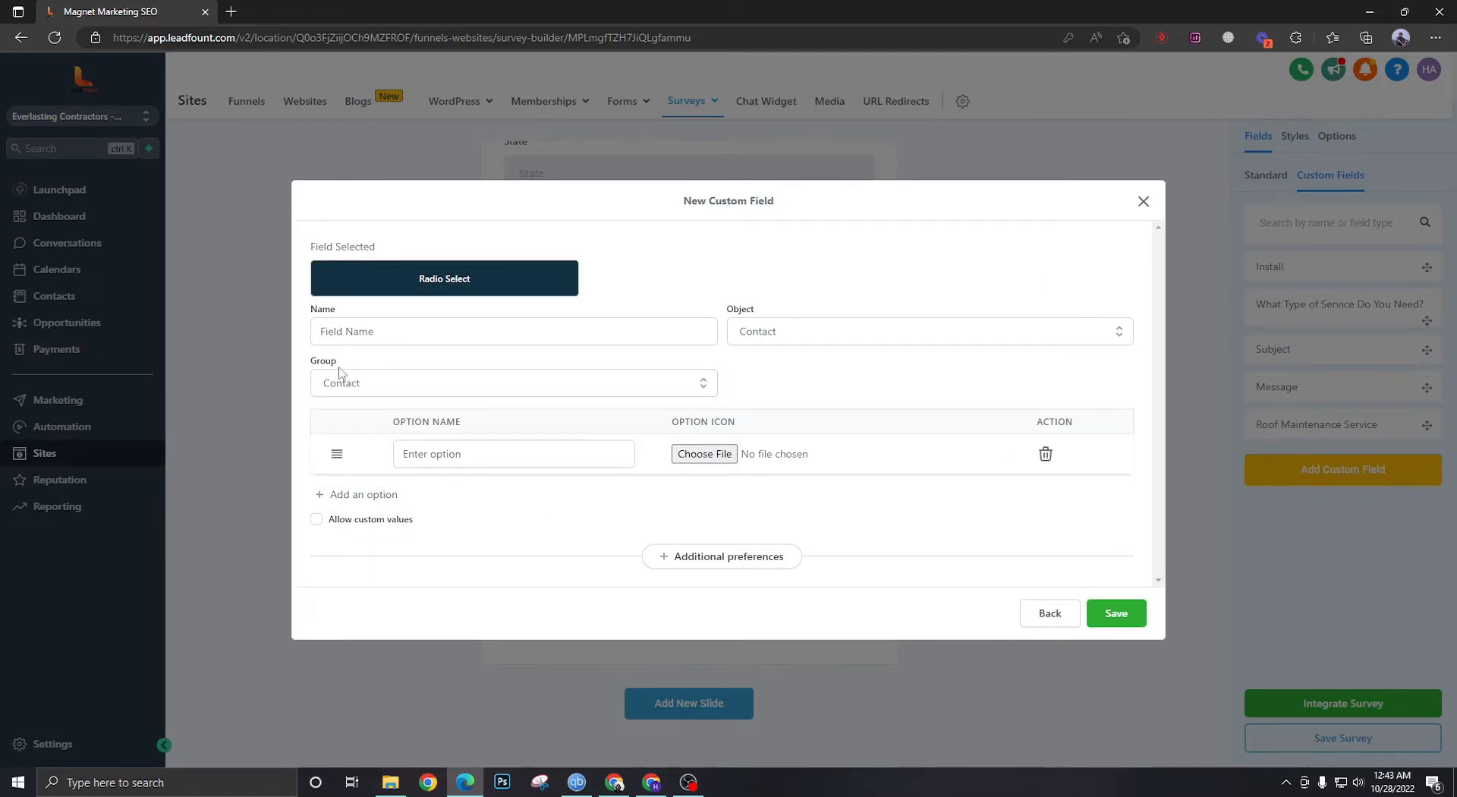
click(1142, 201)
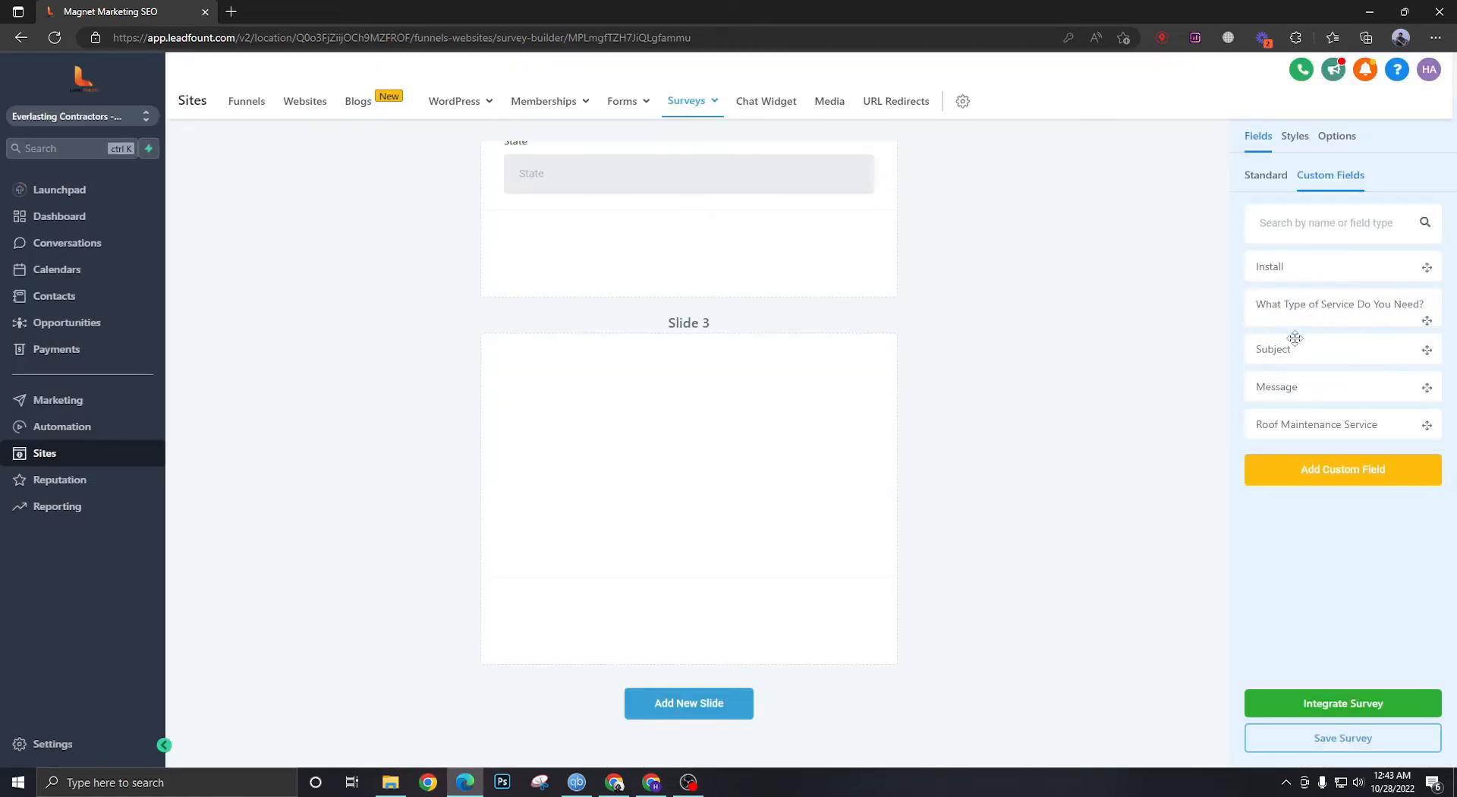
Place the custom field "What Type of Service Do You Need?" on slide 3 and add two more slides
drag(1335, 306, 677, 398)
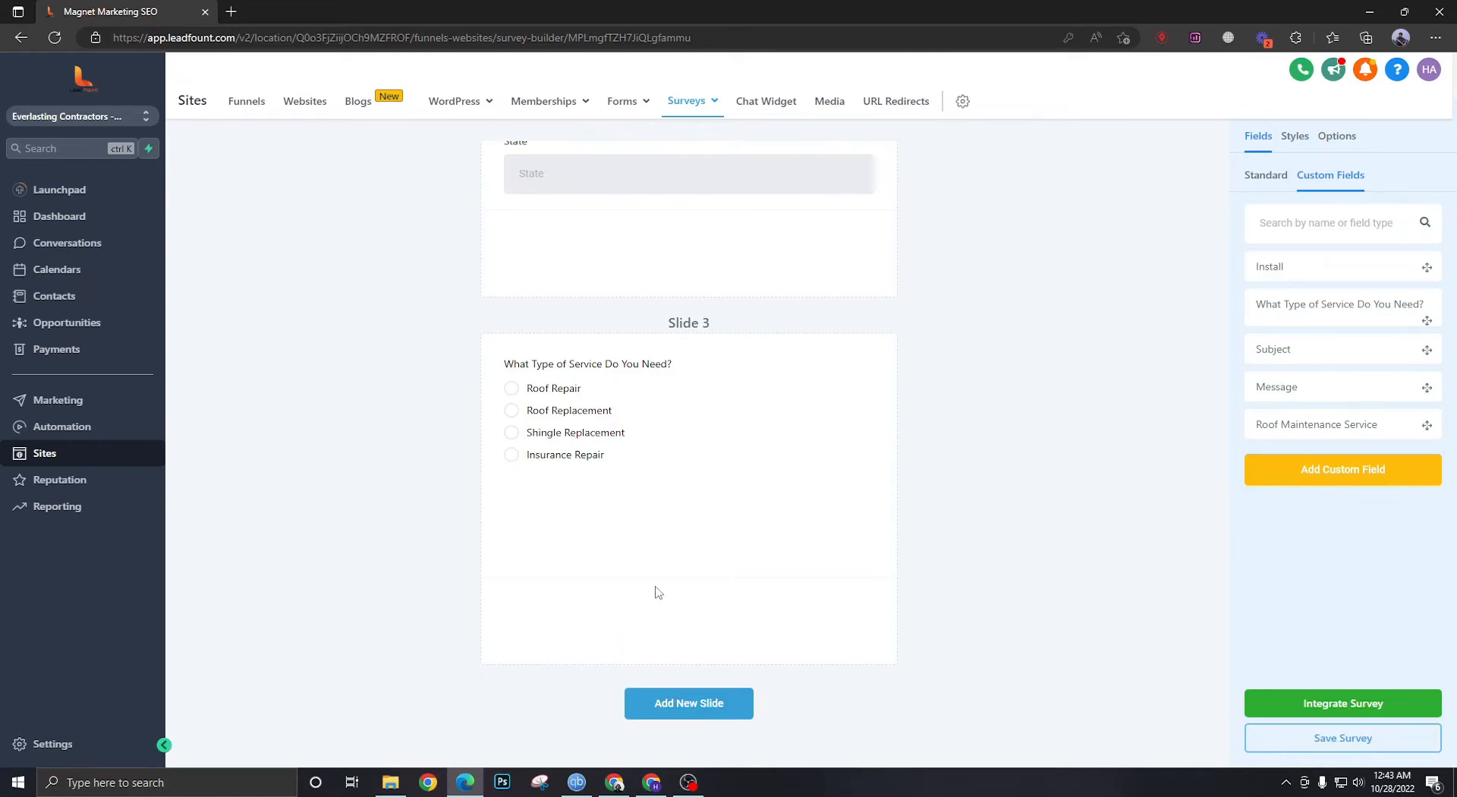
click(681, 700)
click(682, 699)
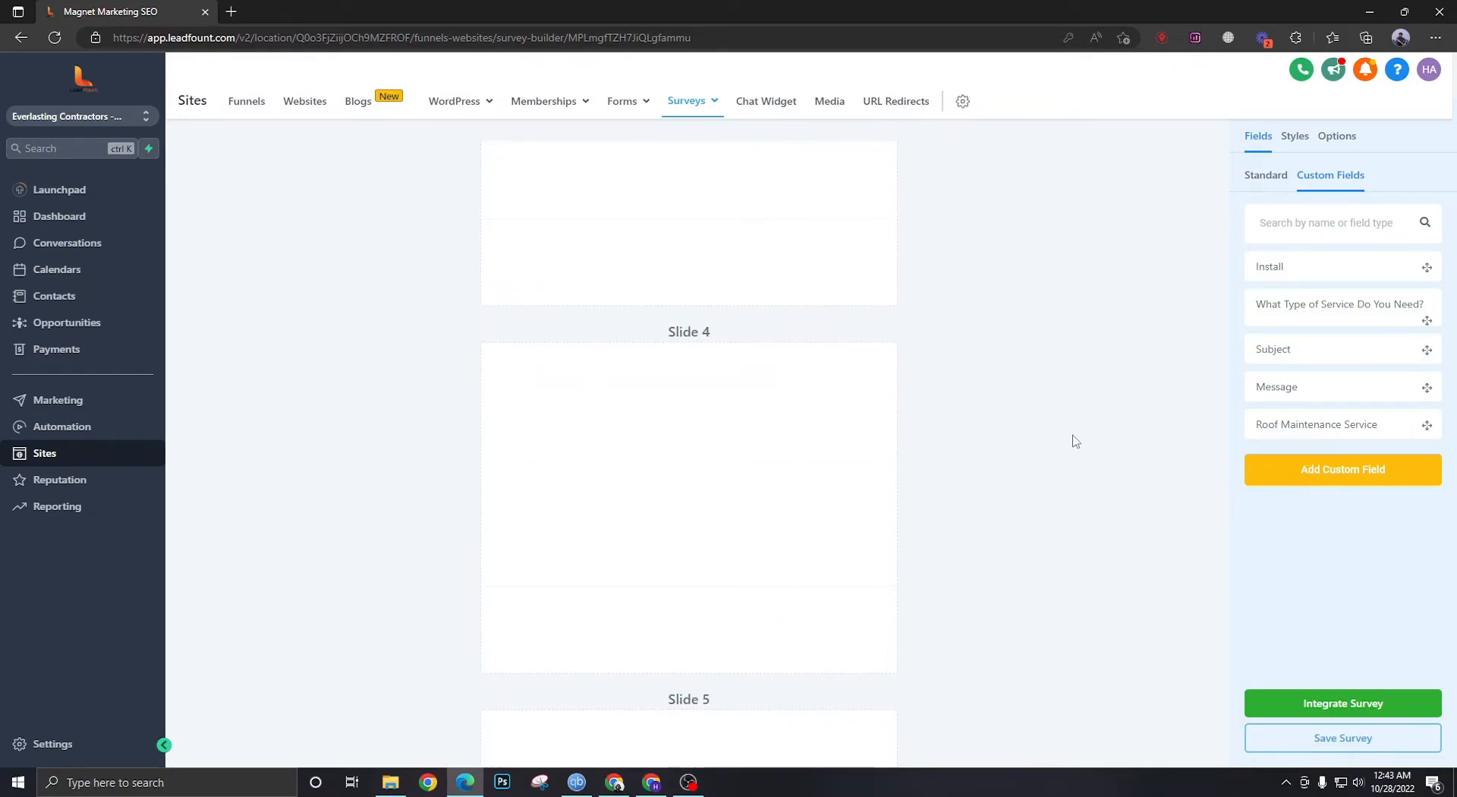
Try to add the Roof Maintenance Service field to slide 4, and review the service options on slide 3
drag(1358, 424, 650, 315)
scroll(615, 465, up, 6)
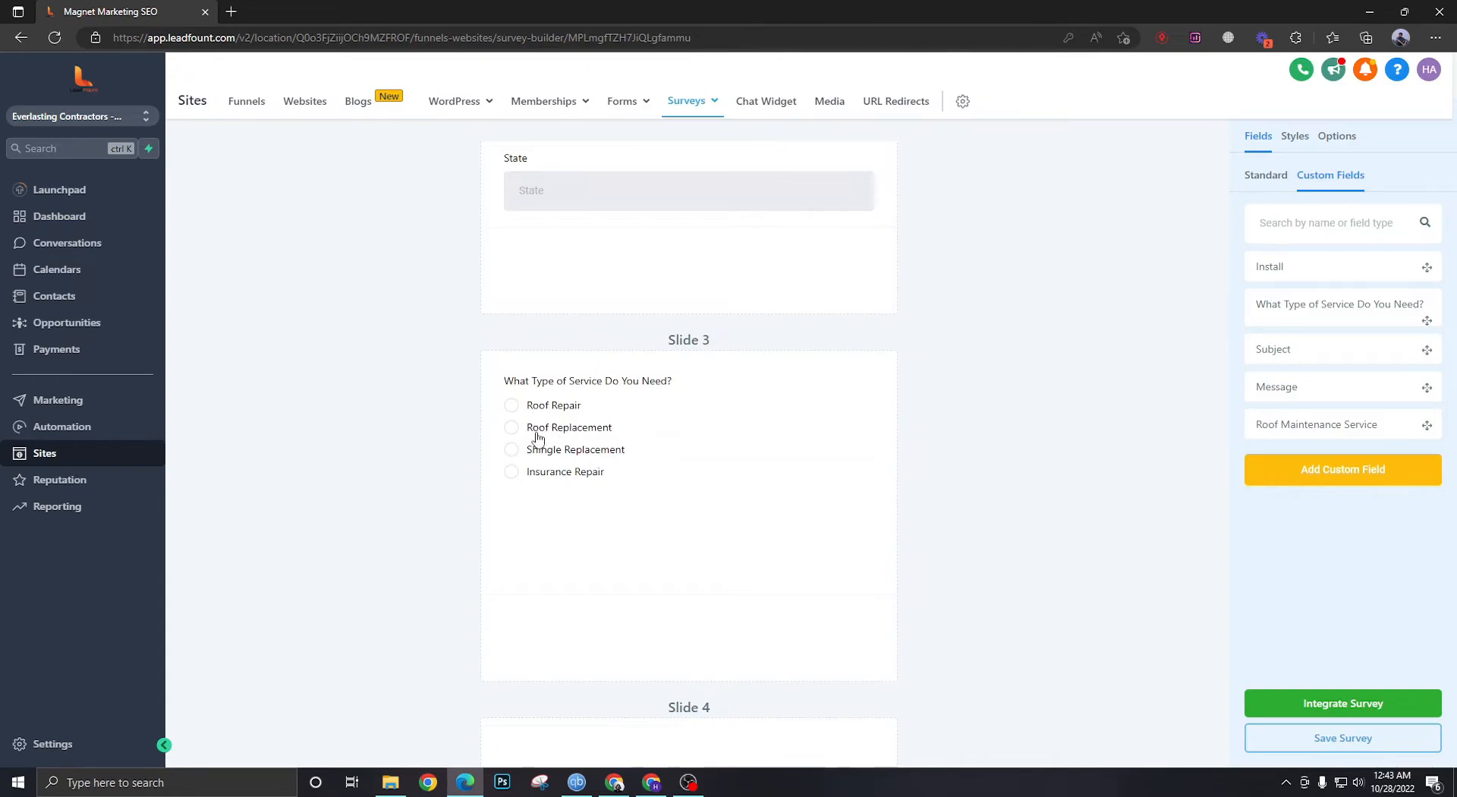
scroll(630, 447, down, 3)
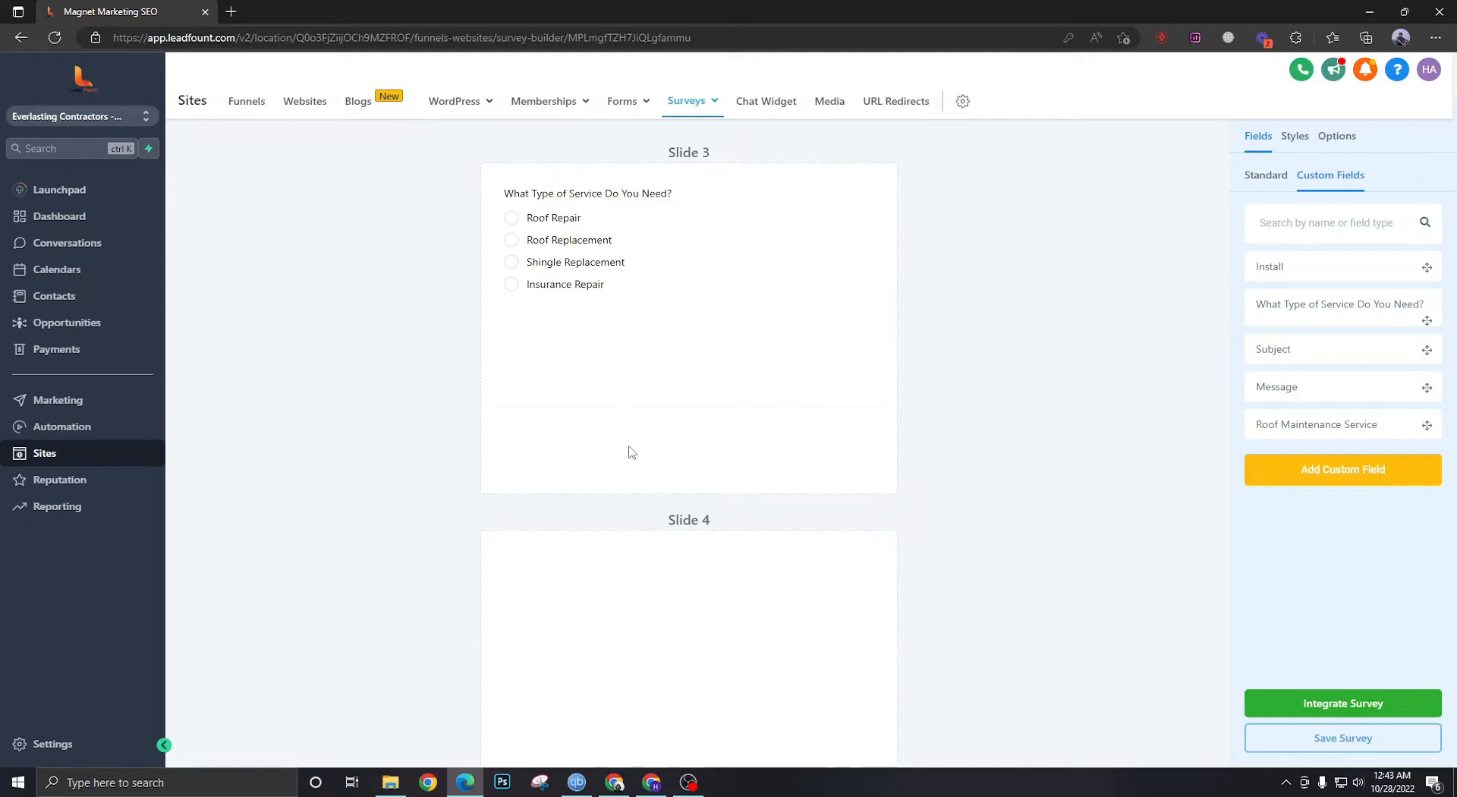
scroll(569, 486, down, 2)
scroll(626, 380, up, 2)
scroll(630, 531, down, 1)
scroll(754, 527, up, 1)
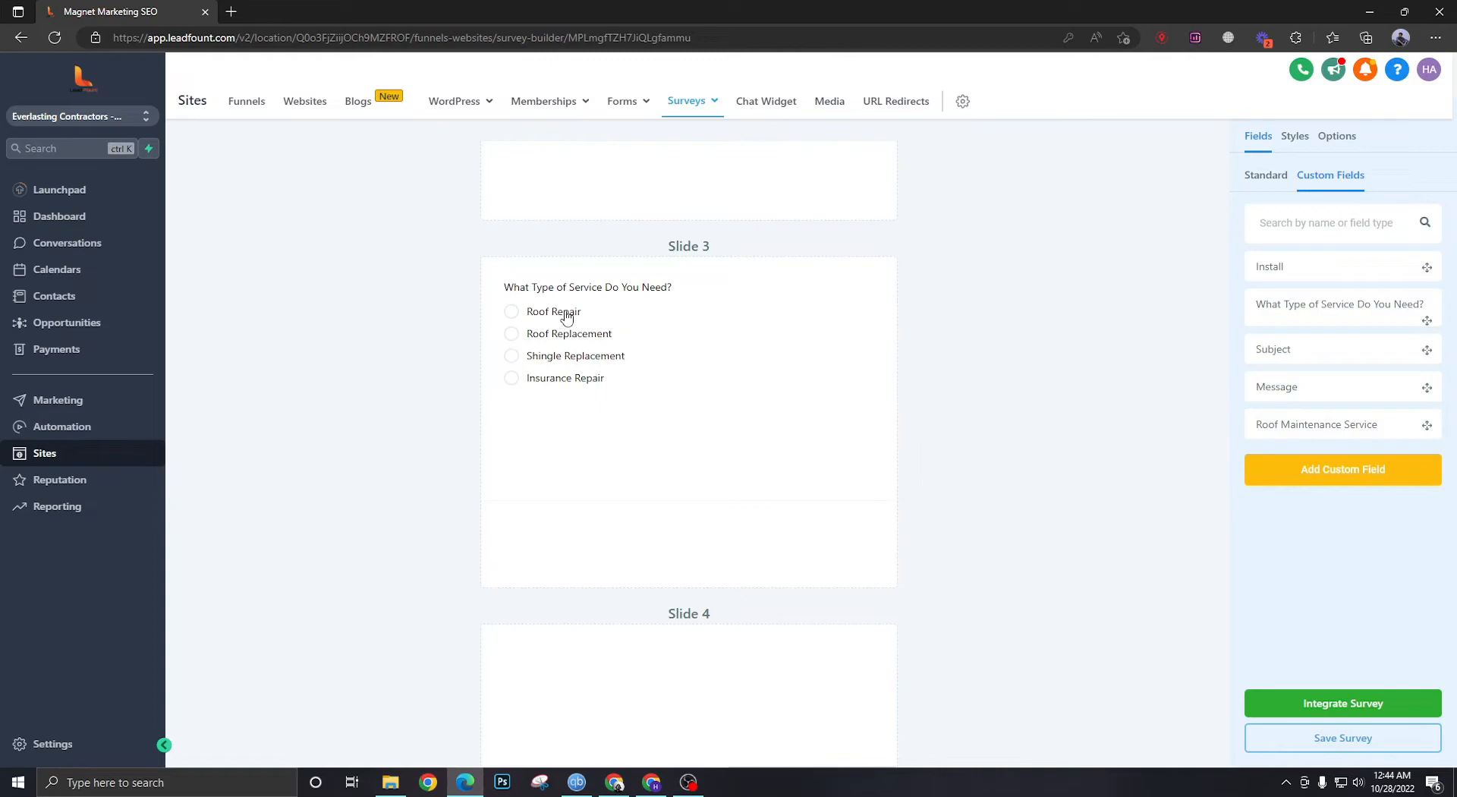
Create a multi-line custom field named "Roof Repair" in the Contact group
click(1335, 464)
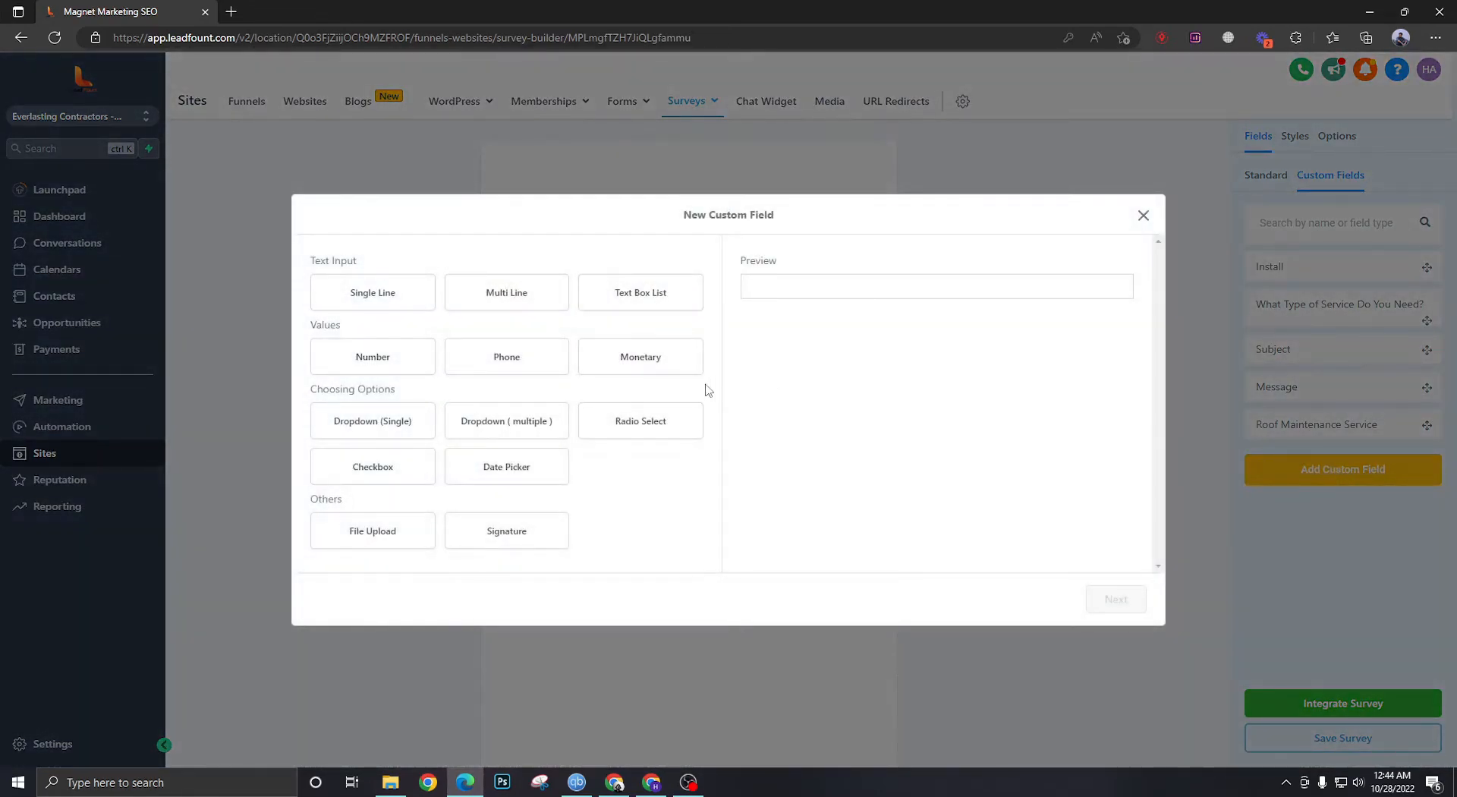
click(507, 292)
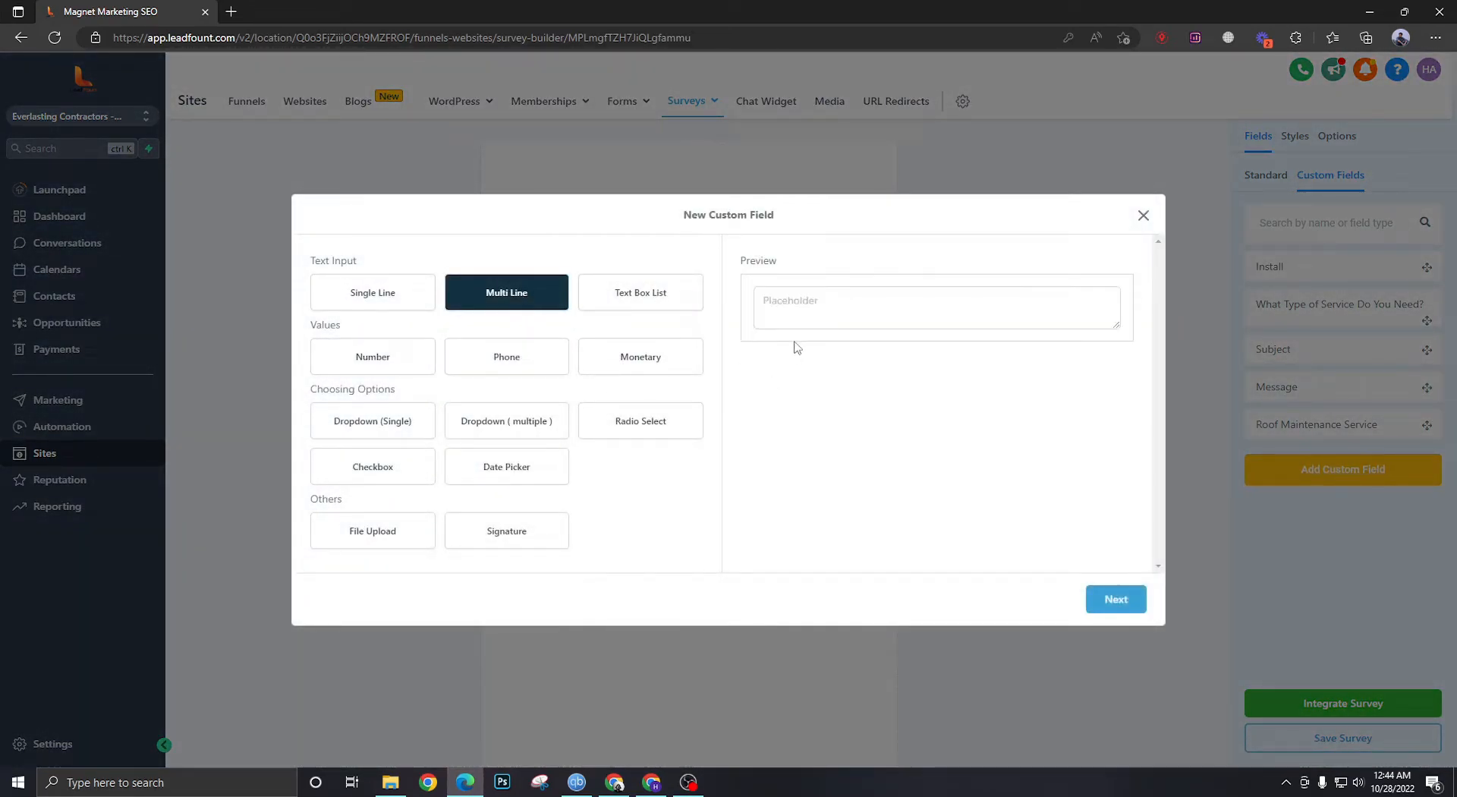
click(1115, 599)
click(491, 380)
text(Roof Repair)
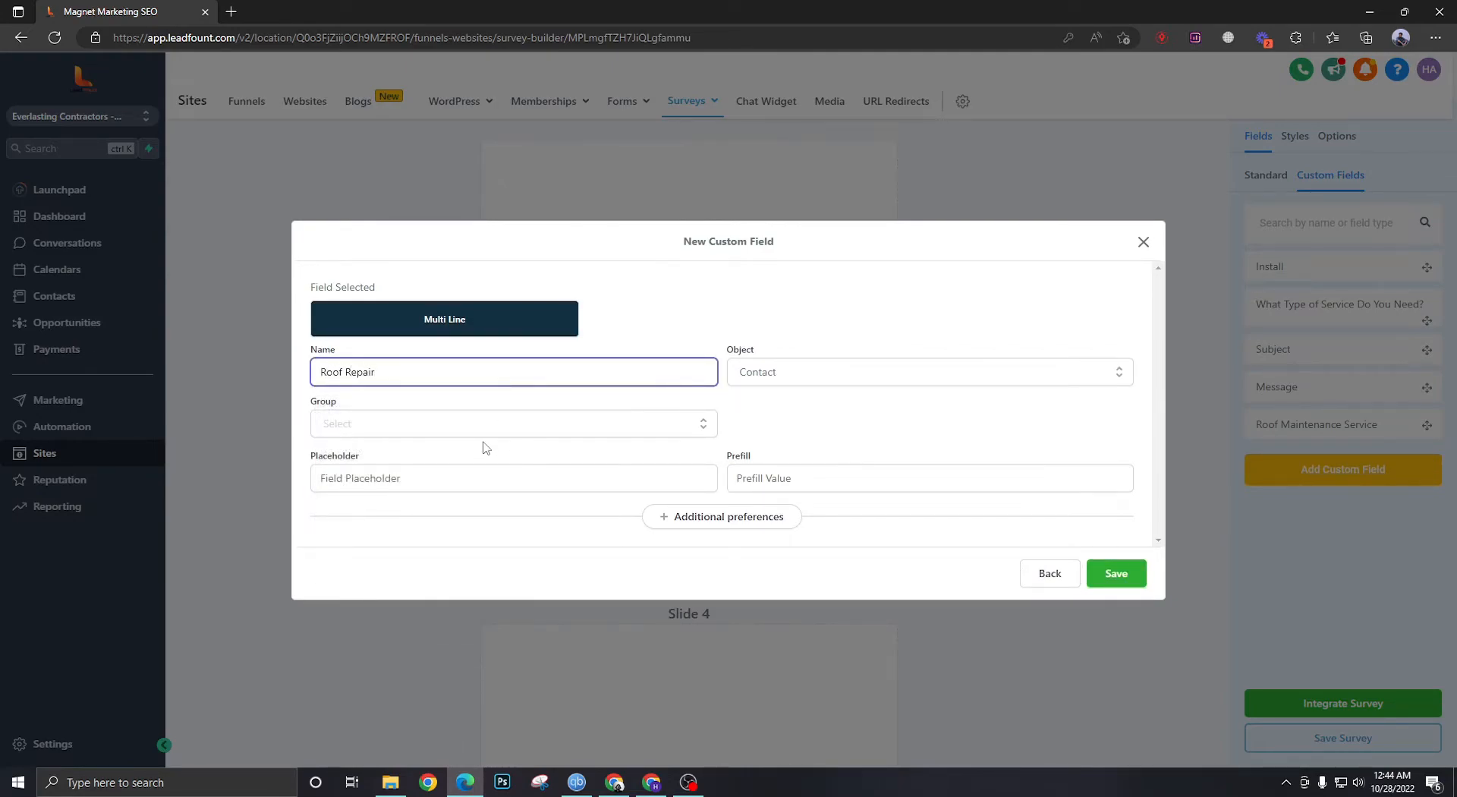
click(483, 424)
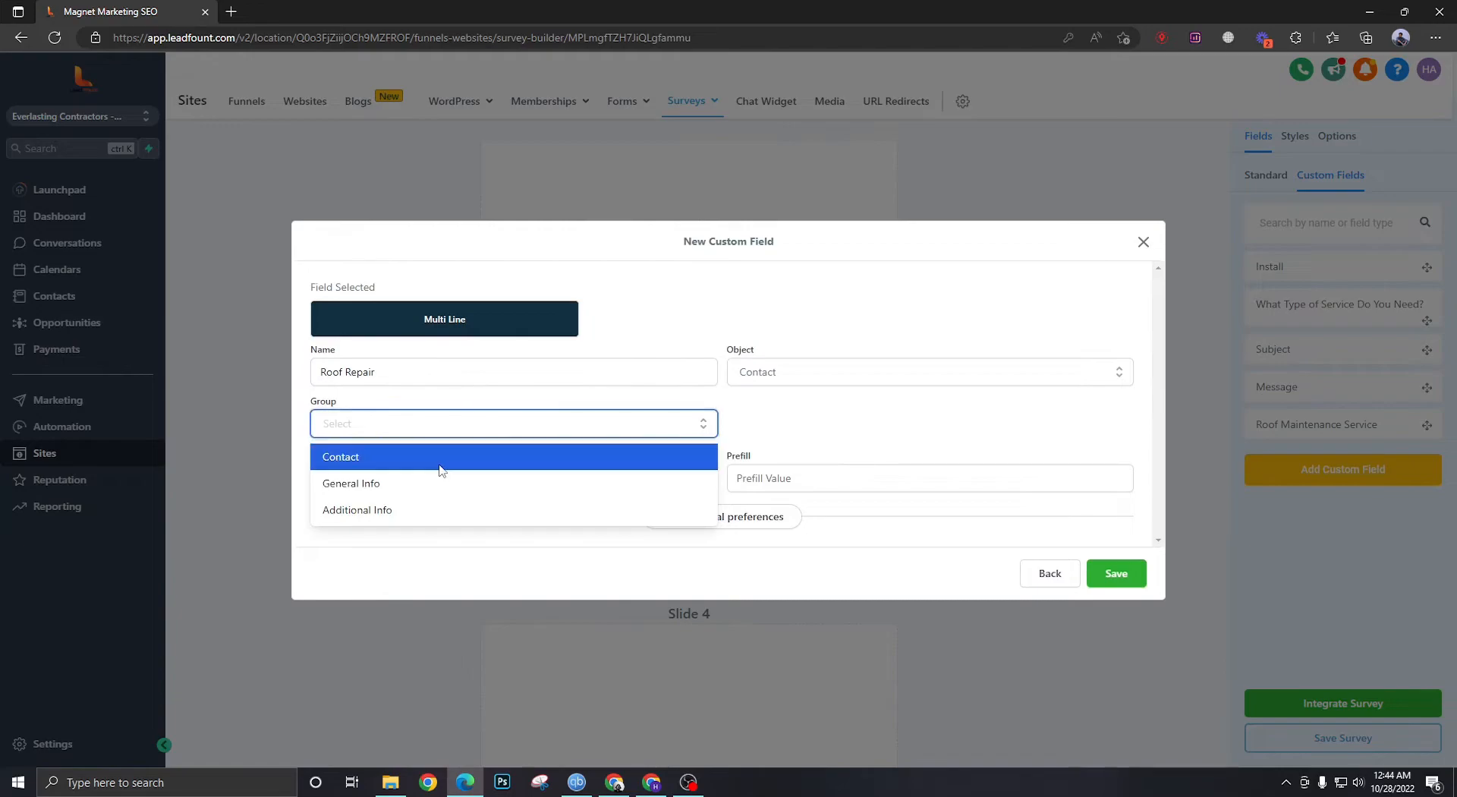
click(441, 458)
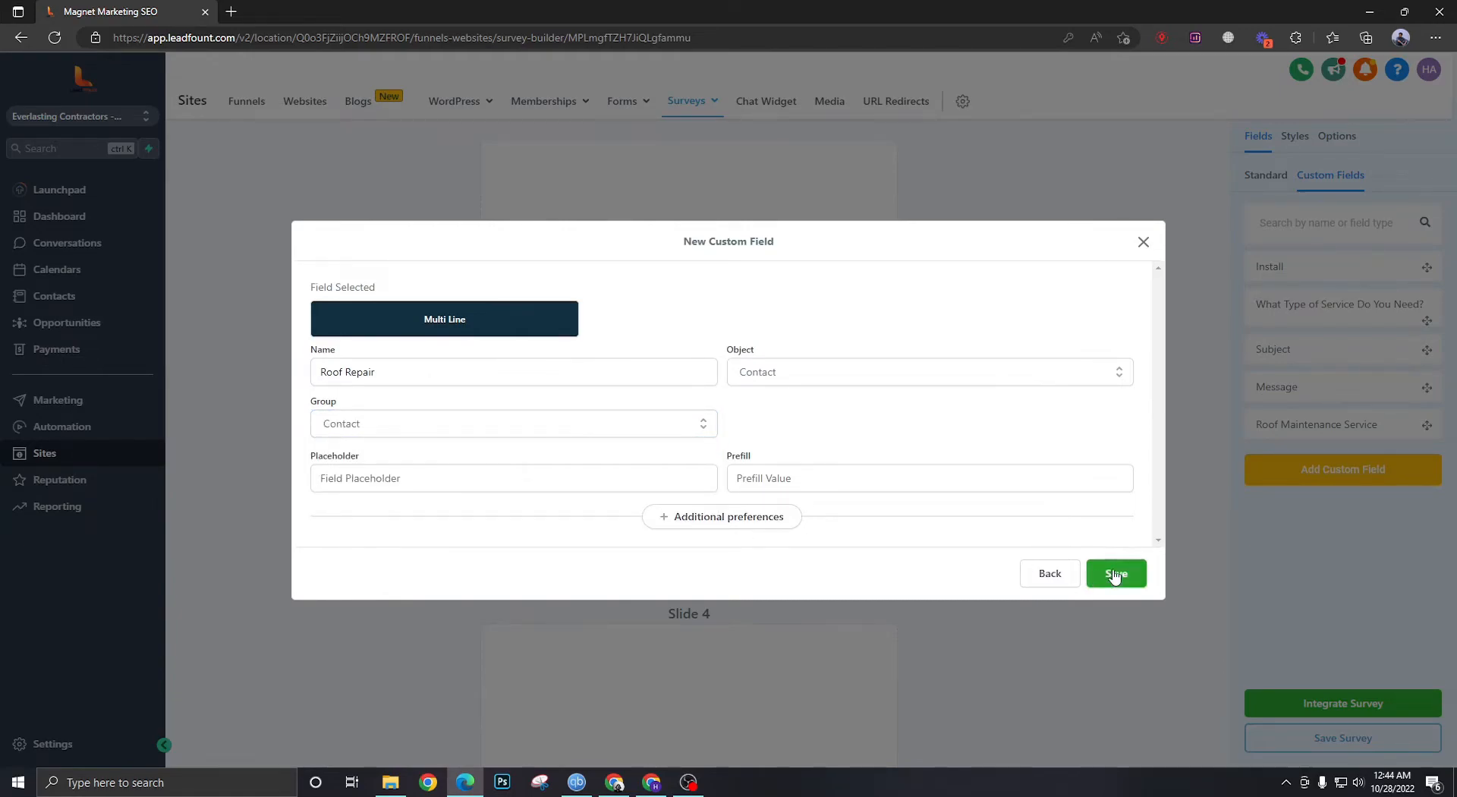
click(1115, 574)
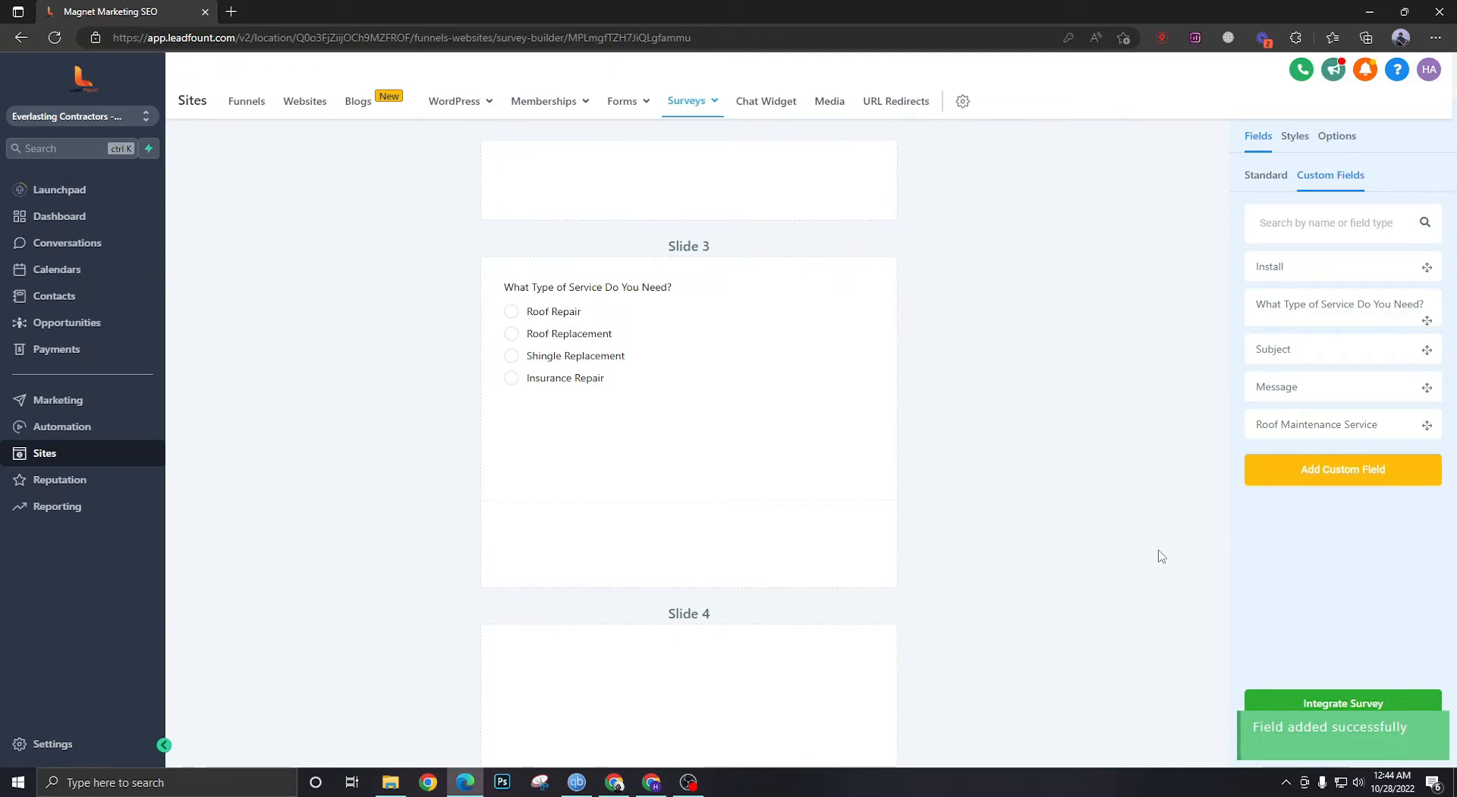
Place the Roof Repair field on slide 4 and retitle it "Describe Roof Repair need"
scroll(865, 456, down, 5)
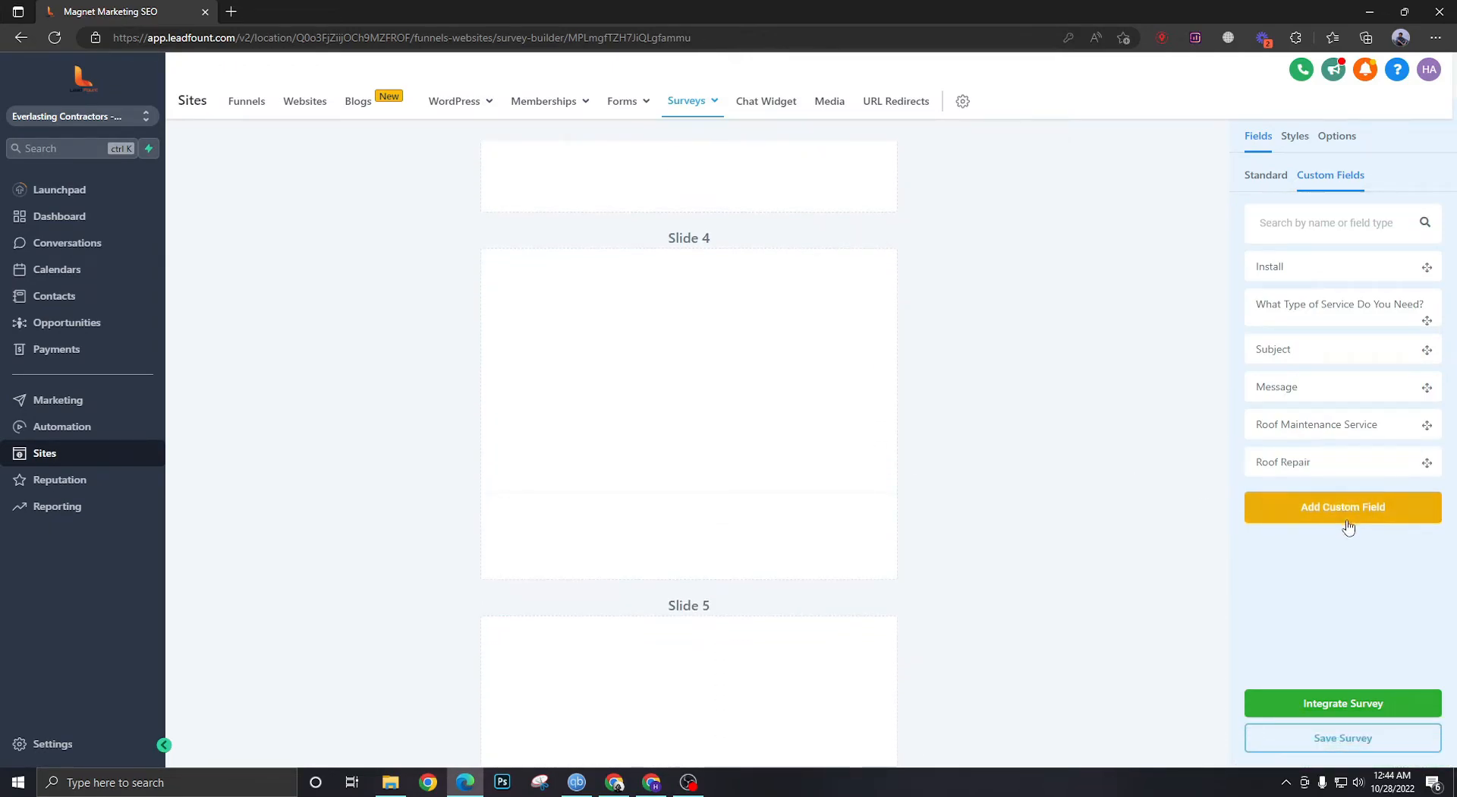
drag(1322, 461, 766, 307)
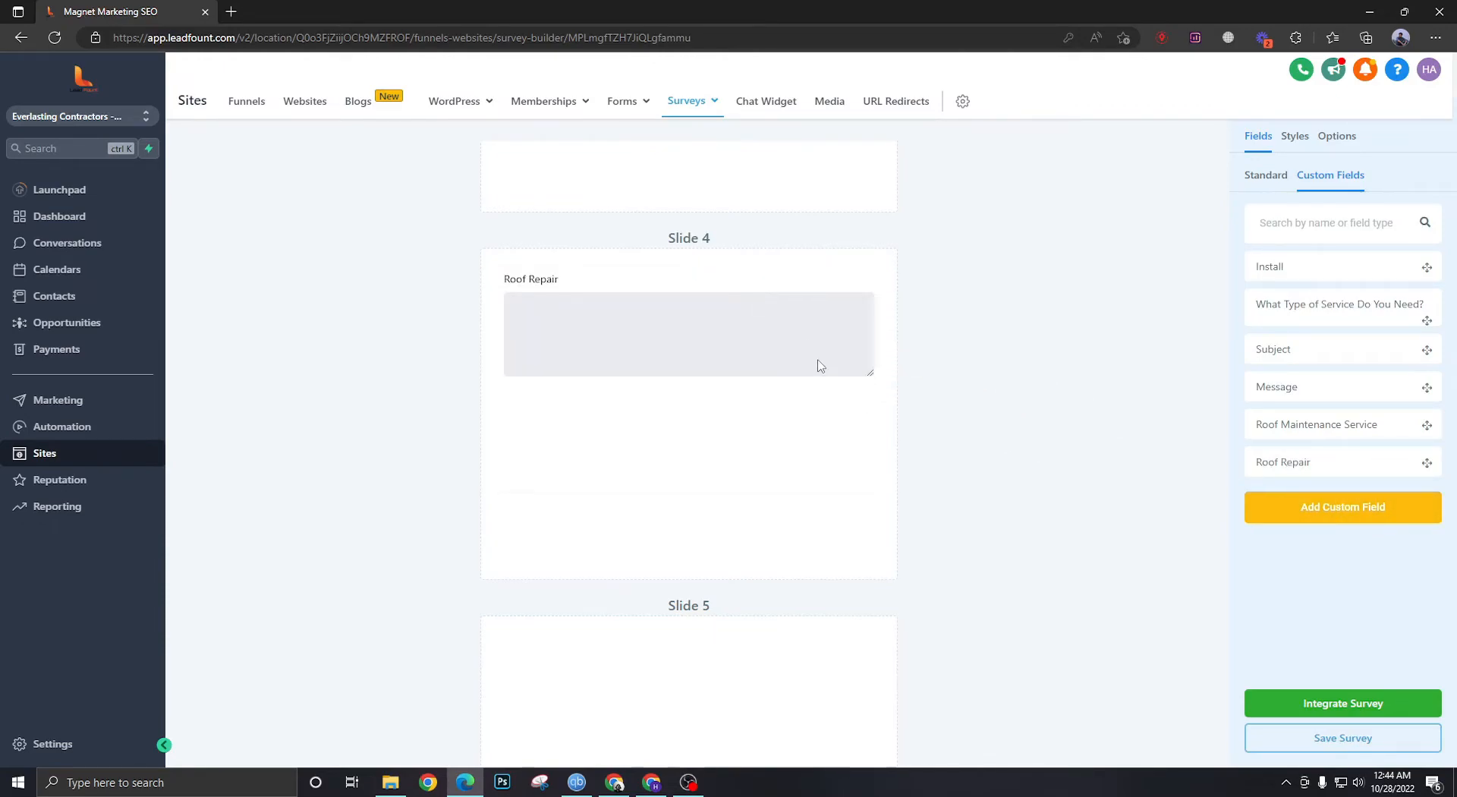
click(597, 288)
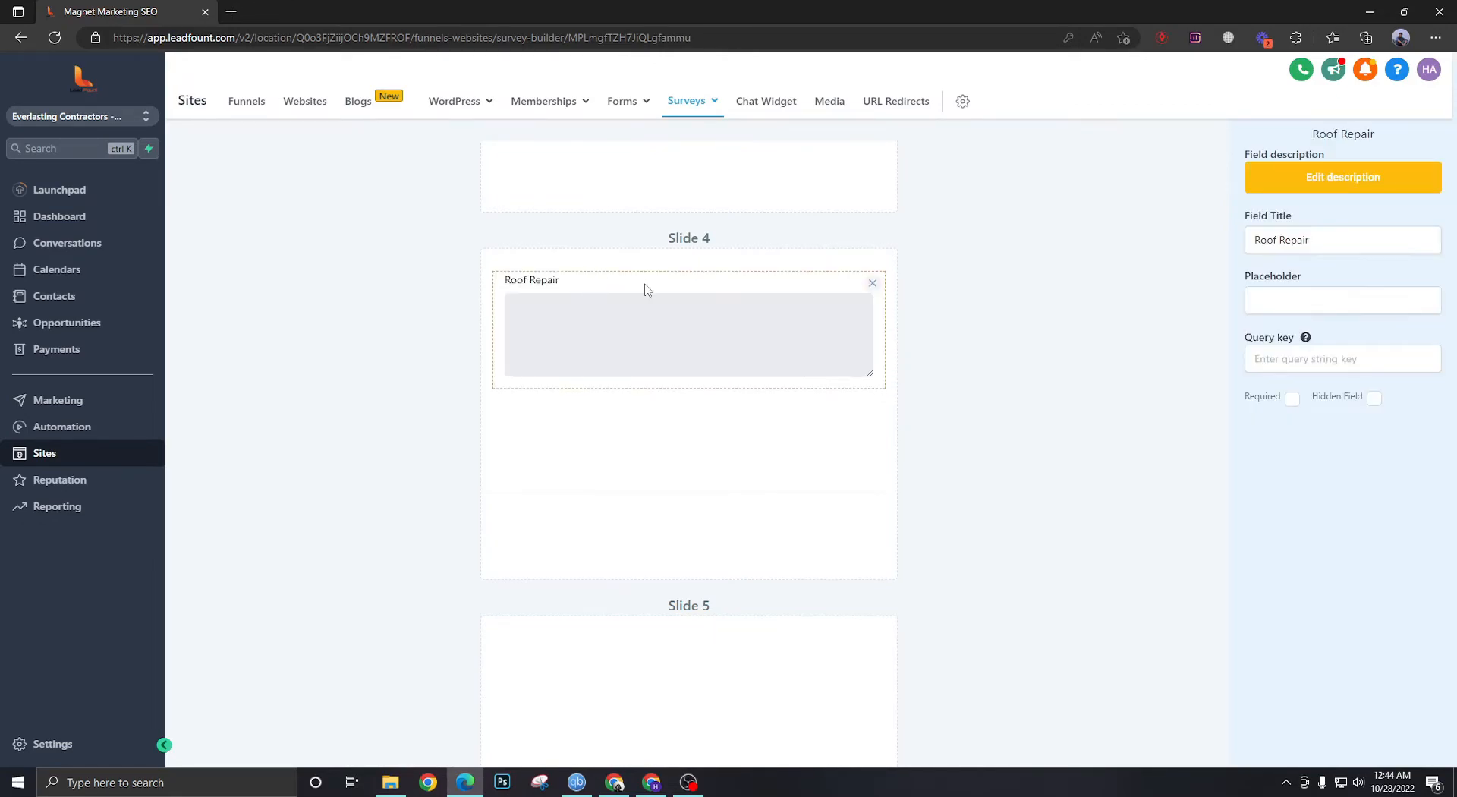
click(1252, 238)
text(Describe)
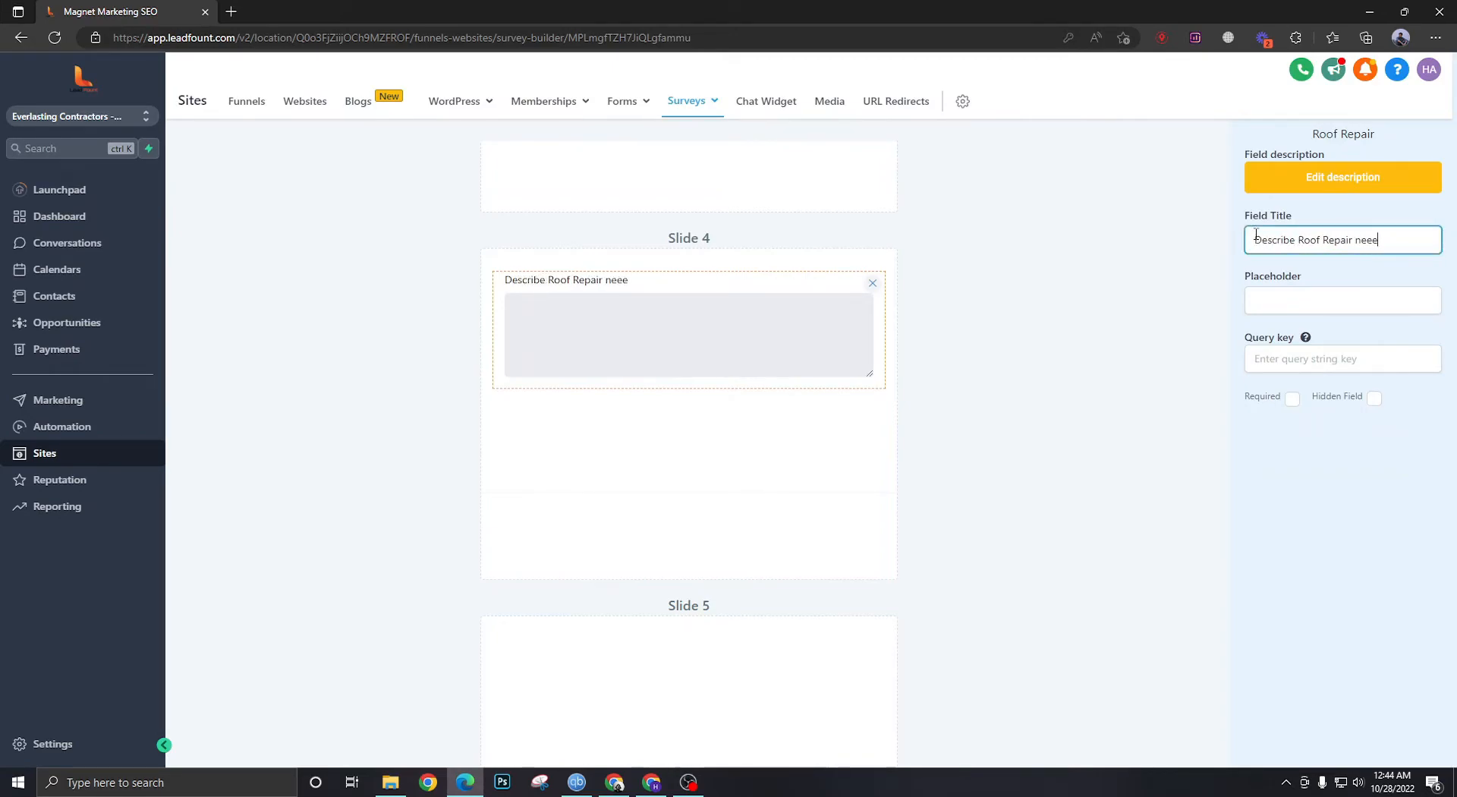
click(1126, 363)
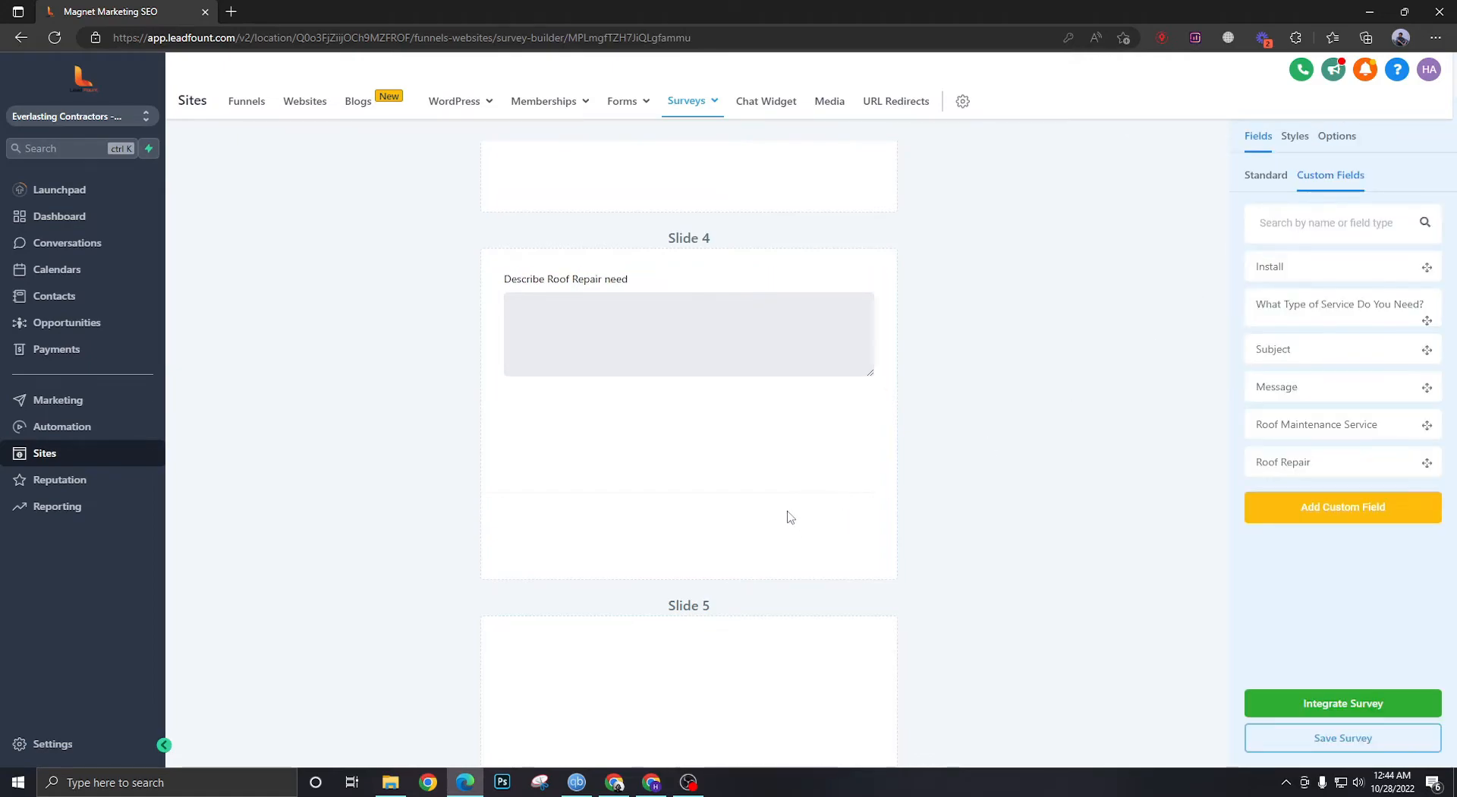
Create a multi-line custom field named "Roof Replacement" in the Contact group
scroll(719, 632, down, 1)
scroll(719, 632, down, 3)
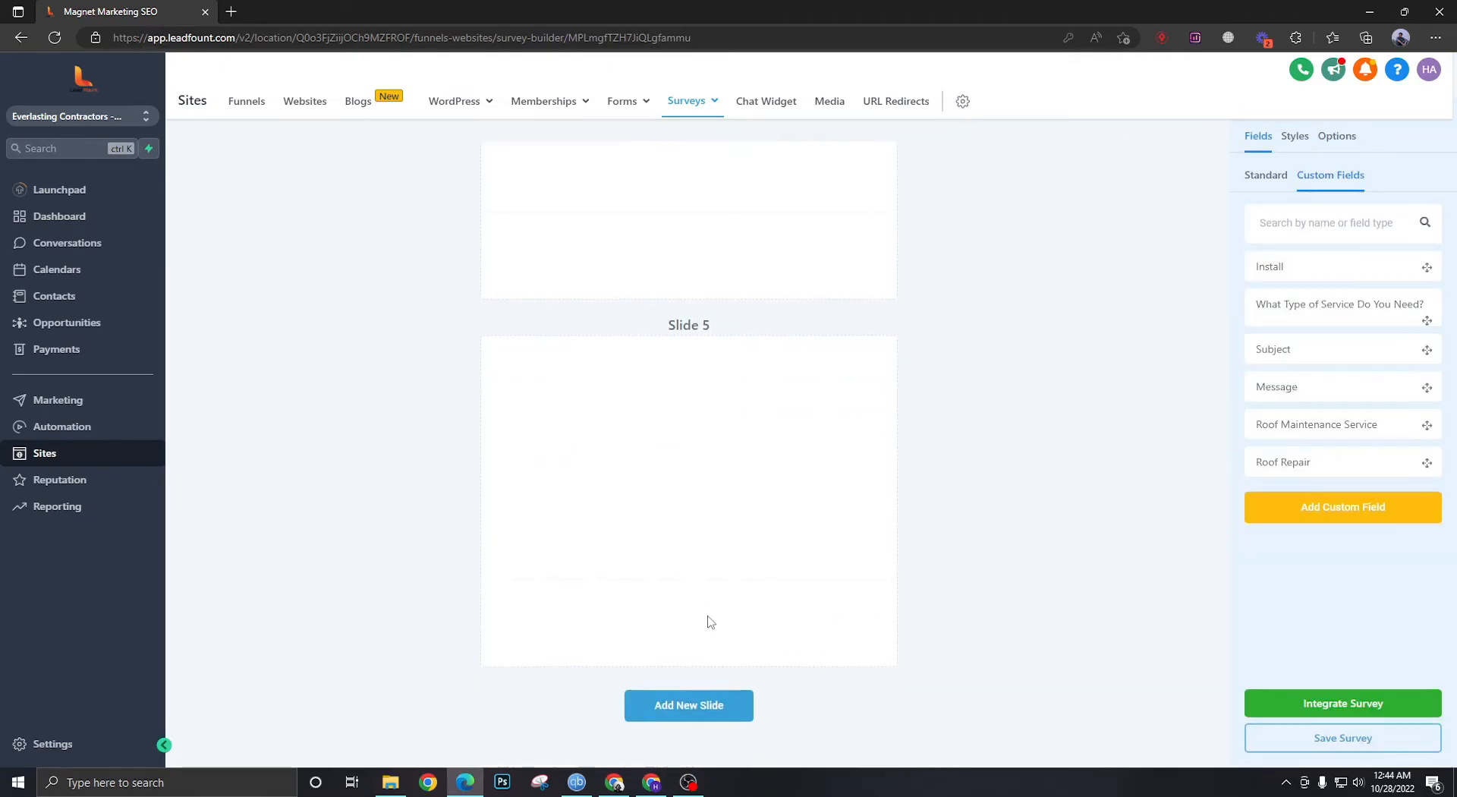
click(1304, 506)
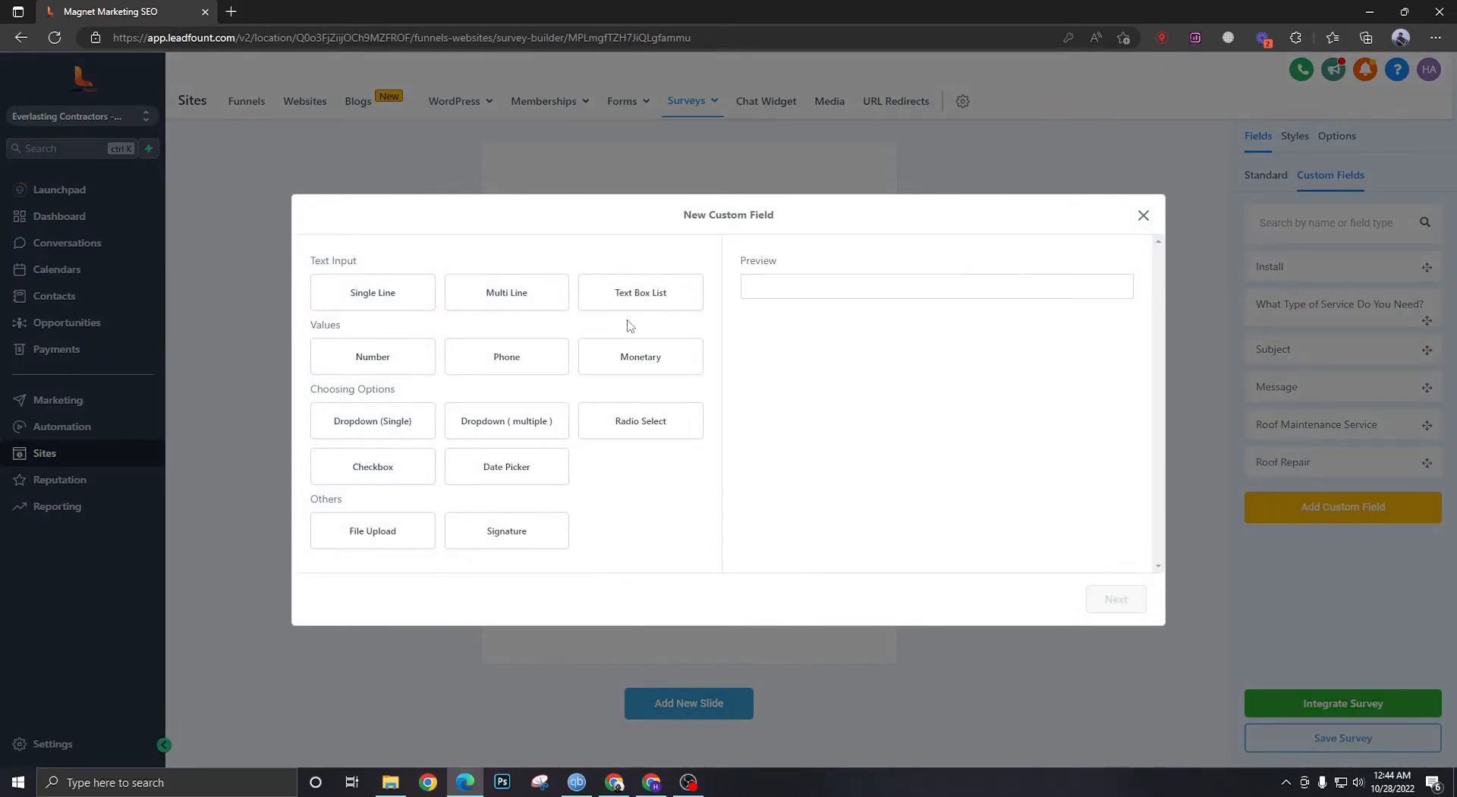
click(492, 301)
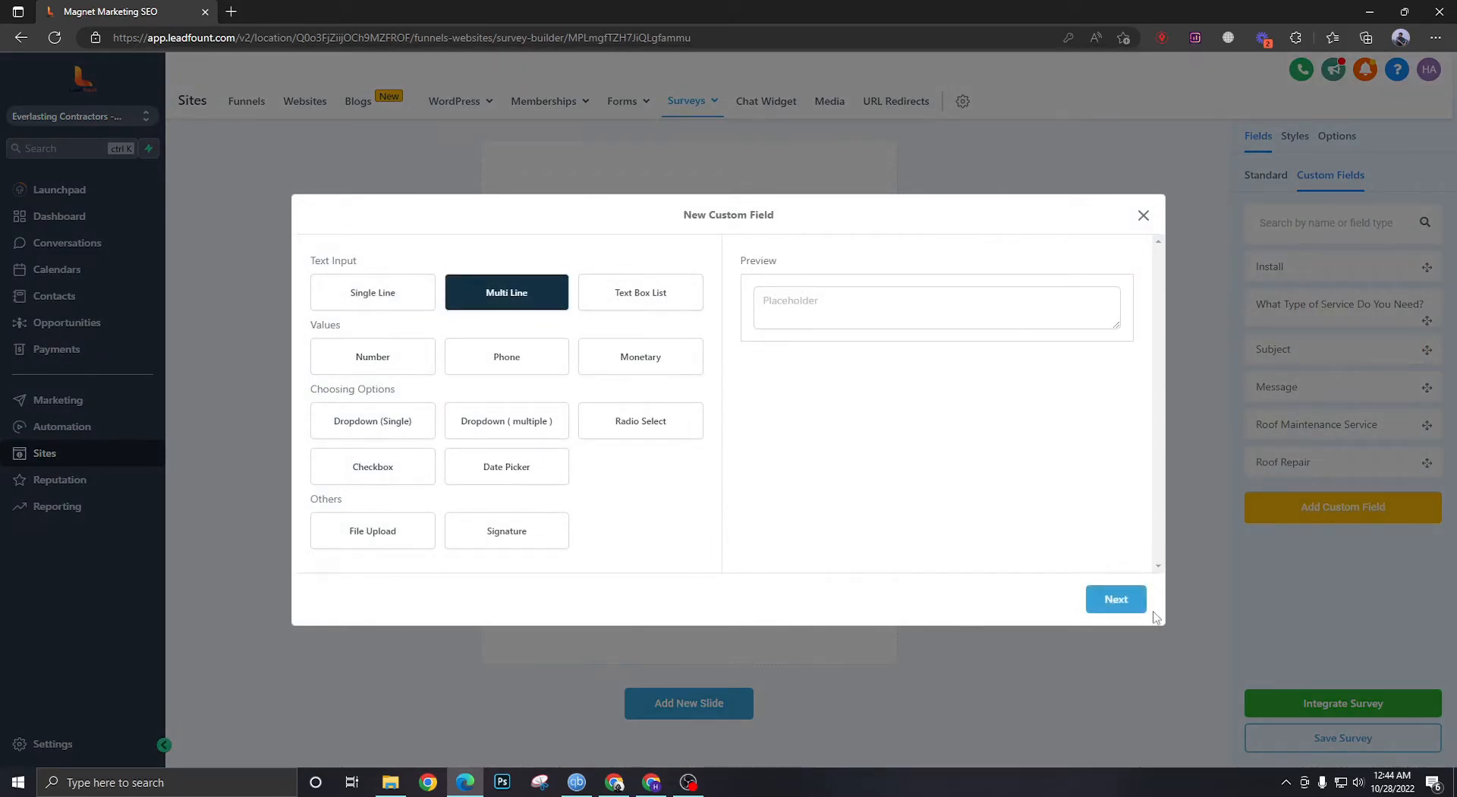
click(1115, 599)
click(494, 371)
text(Roof Replacement)
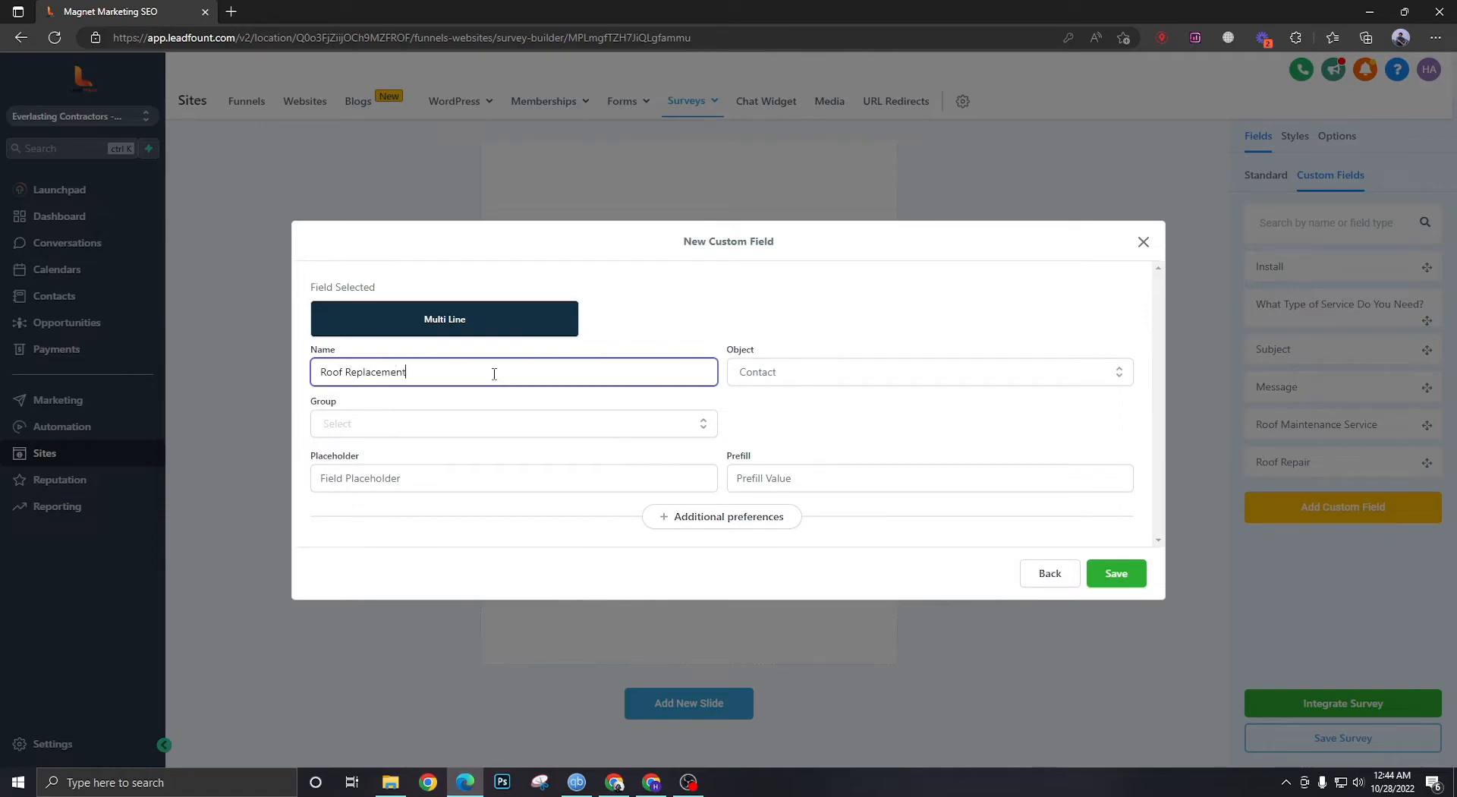
click(500, 416)
click(477, 456)
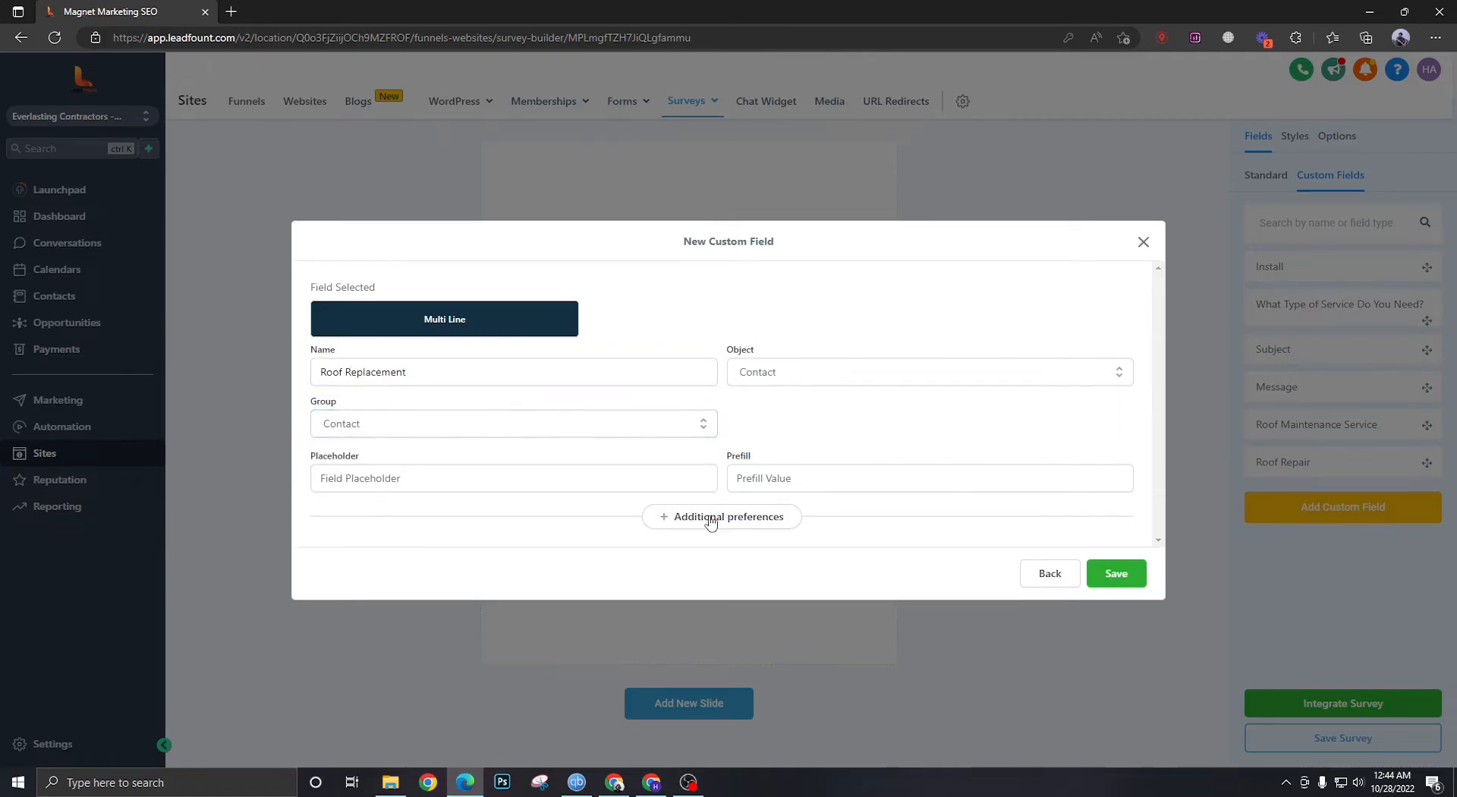
click(1130, 572)
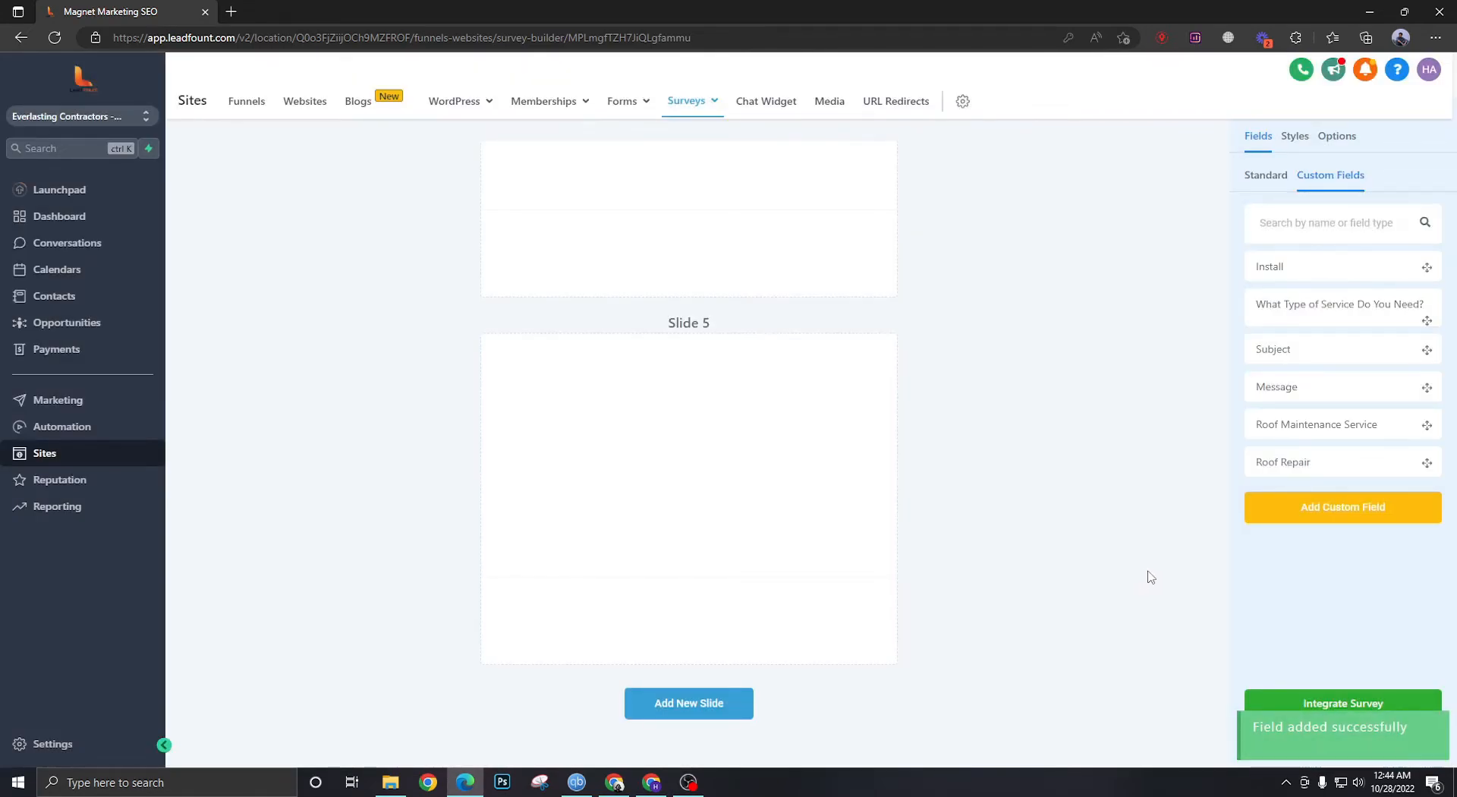
Place the Roof Replacement field on slide 5 and retitle it "Describe Roof Replacement need"
drag(1290, 502, 717, 421)
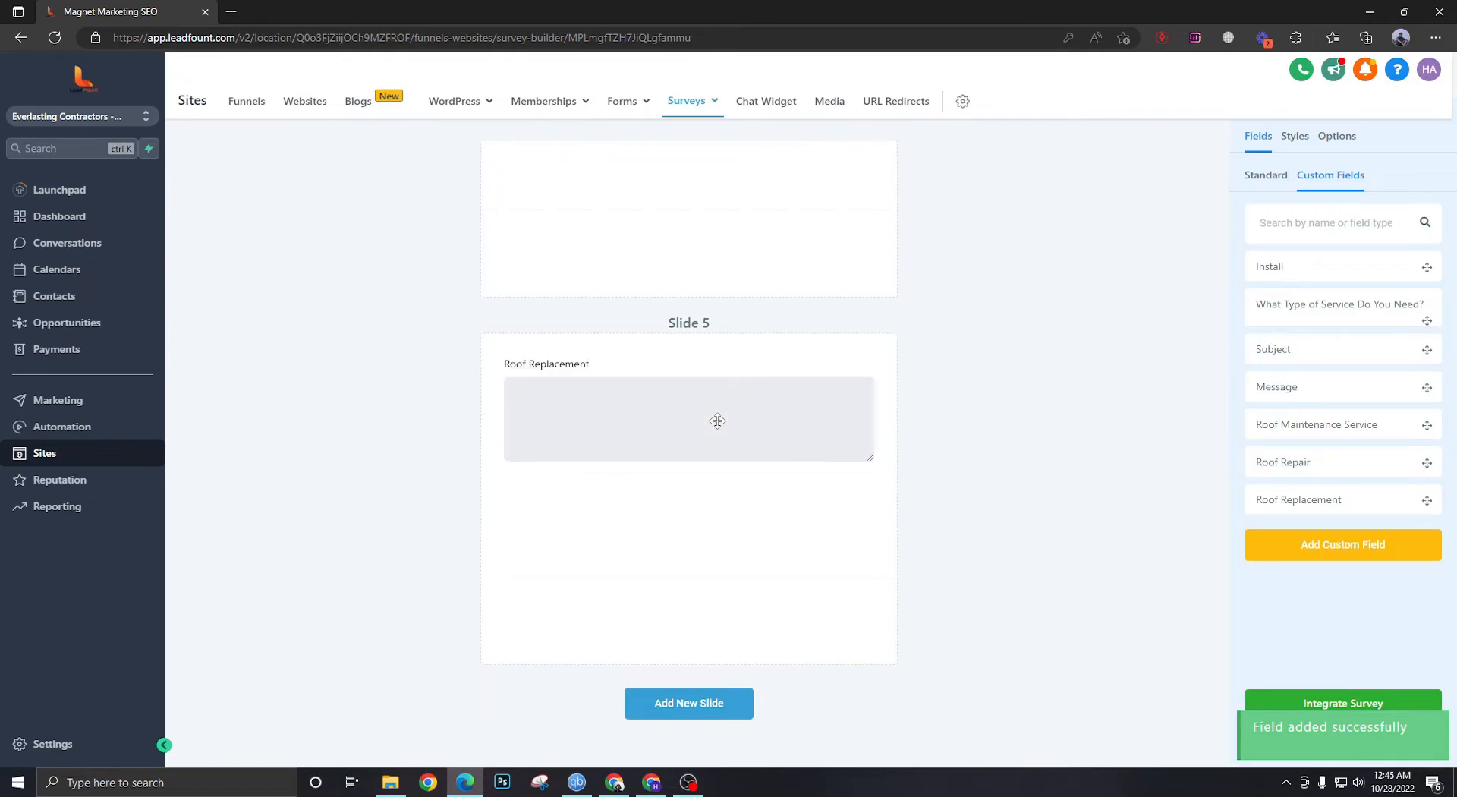
click(745, 389)
click(1256, 242)
text(Dec)
key(BackSpace)
text(scribe Roof Replacement need)
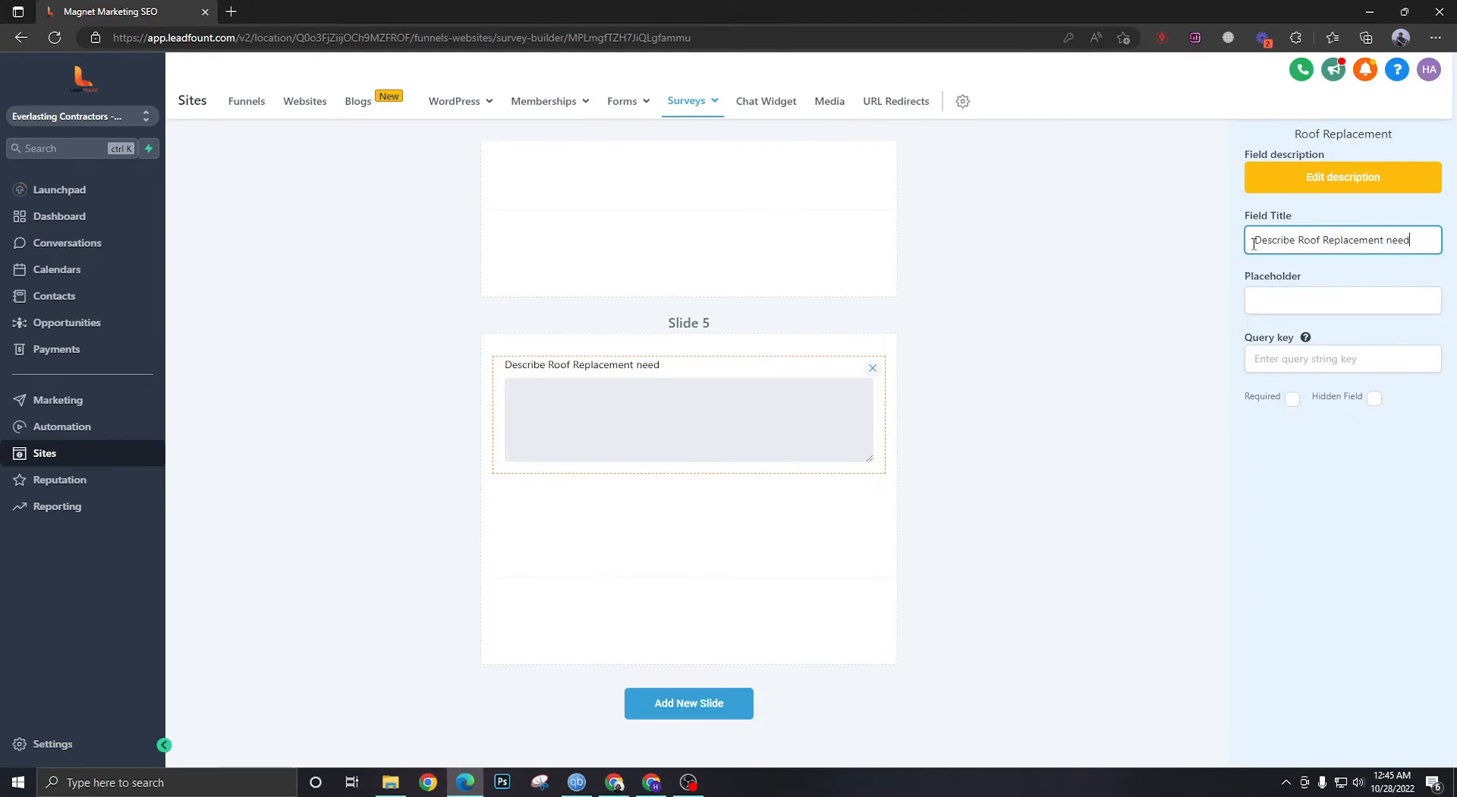
click(1162, 527)
Set the service question's logic on slide 3 so Roof Repair leads to slide 4 and Roof Replacement to slide 5
scroll(988, 518, up, 8)
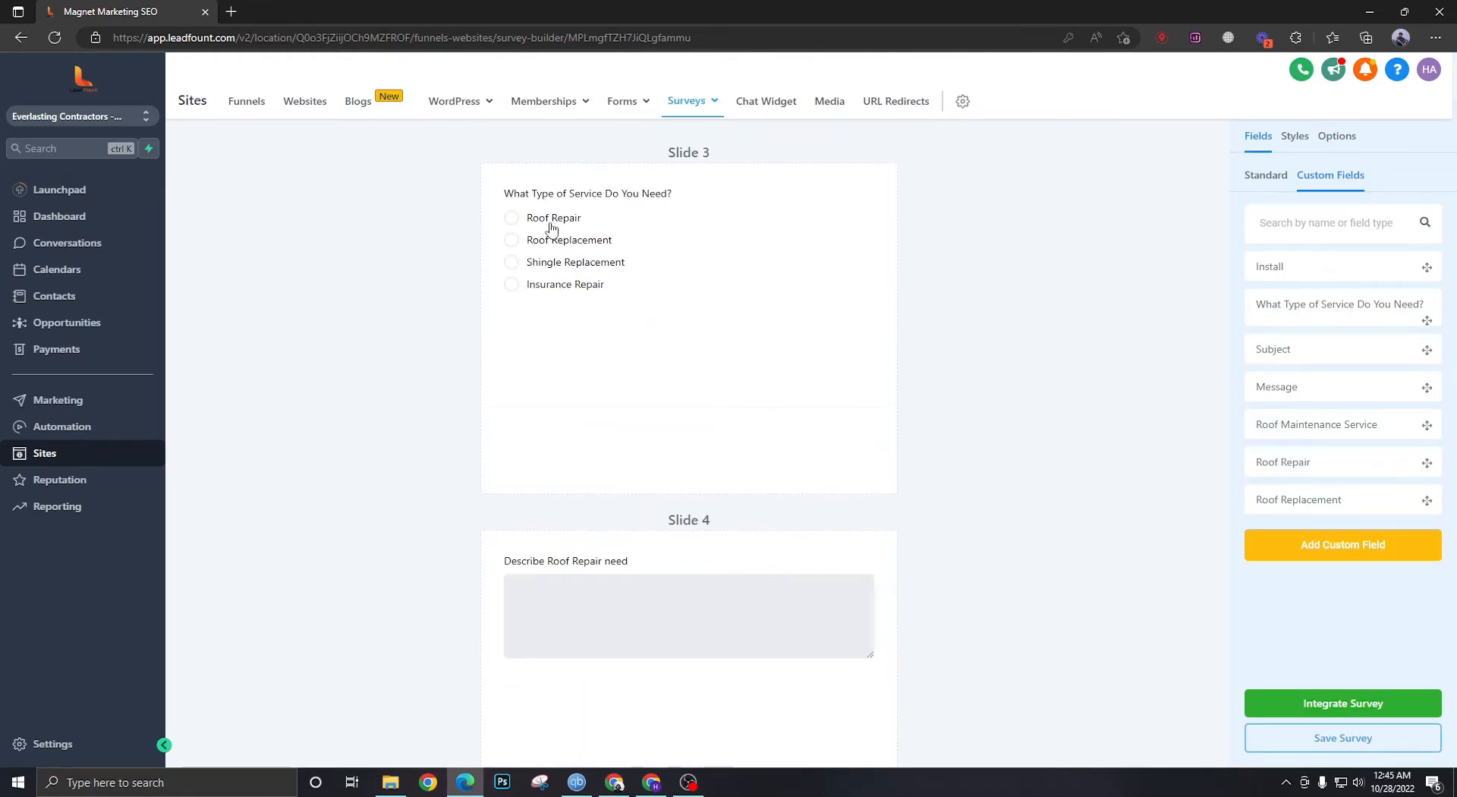
scroll(683, 361, down, 5)
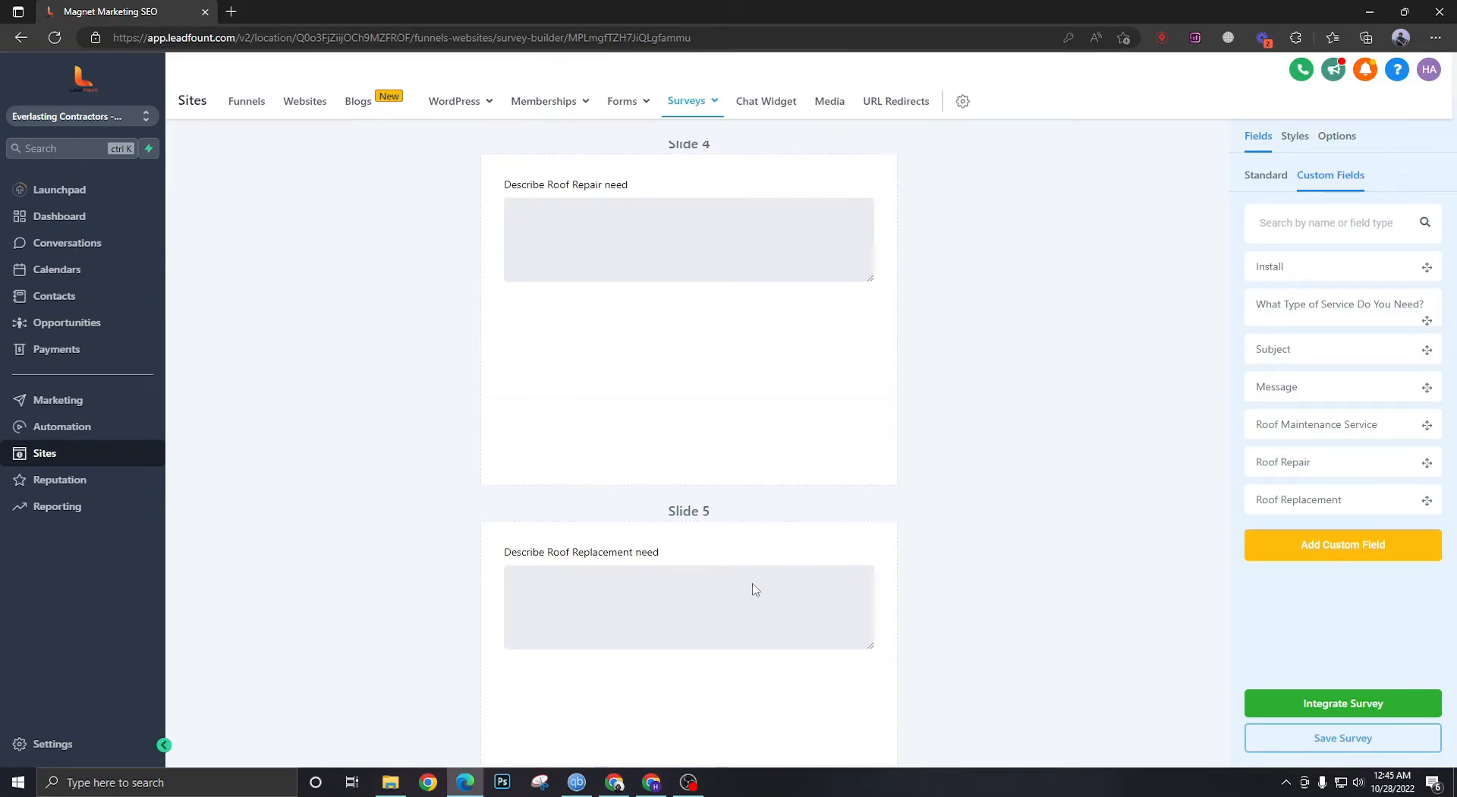
scroll(687, 547, up, 5)
scroll(667, 486, up, 1)
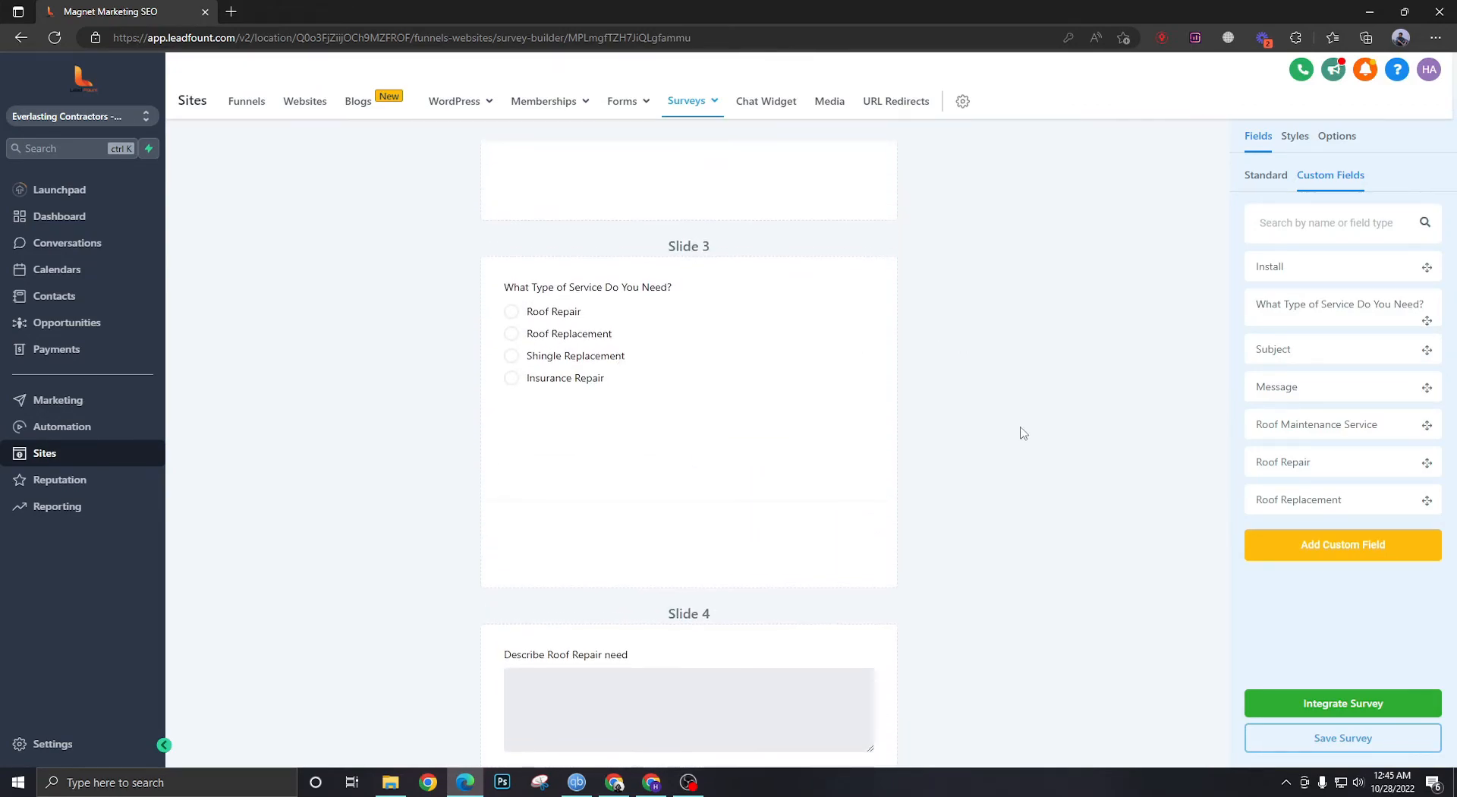
click(599, 304)
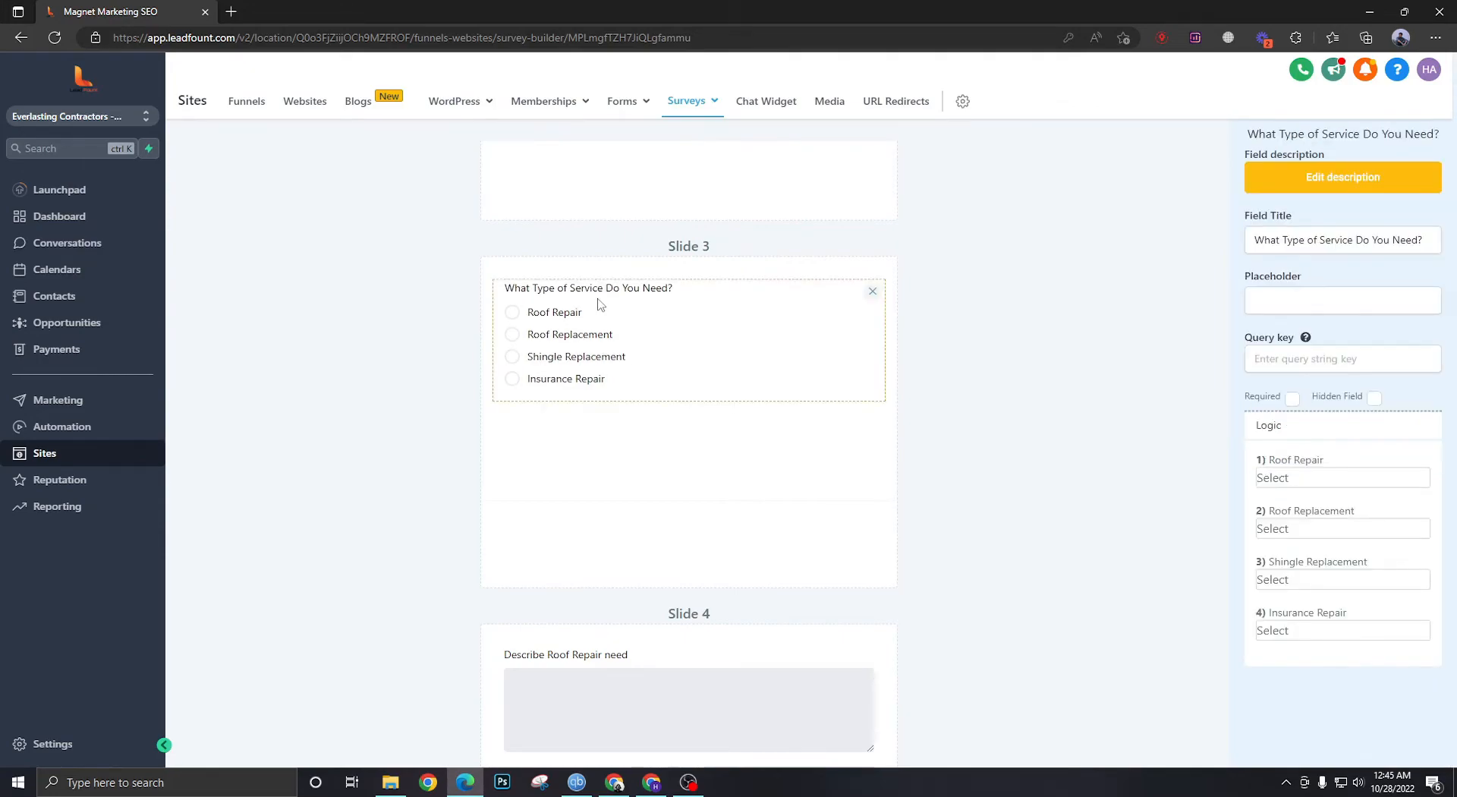
click(1300, 478)
click(1340, 564)
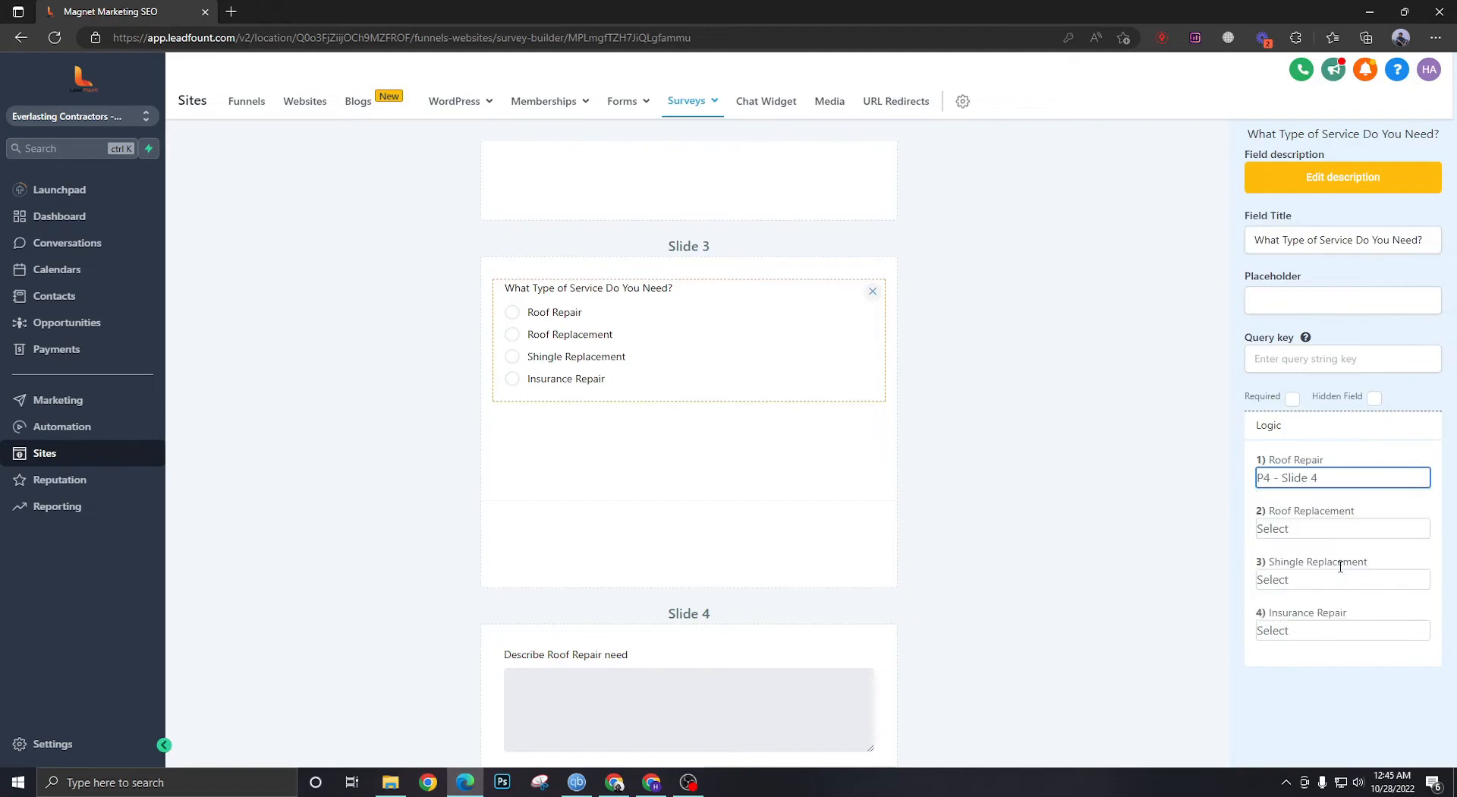
click(1266, 529)
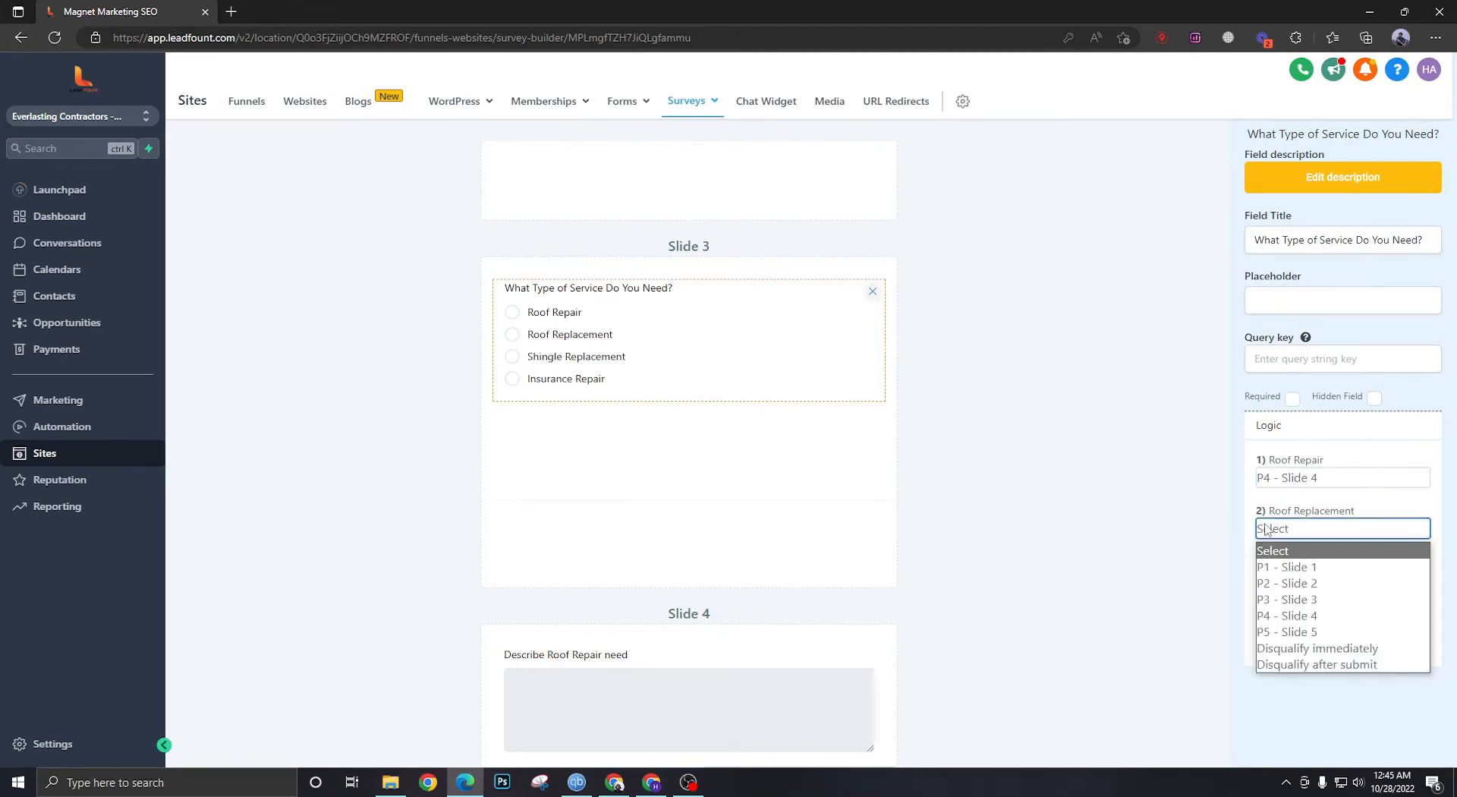
click(1312, 631)
Set the logic for the Shingle Replacement and Insurance Repair answers to "Disqualify immediately"
scroll(613, 465, down, 1)
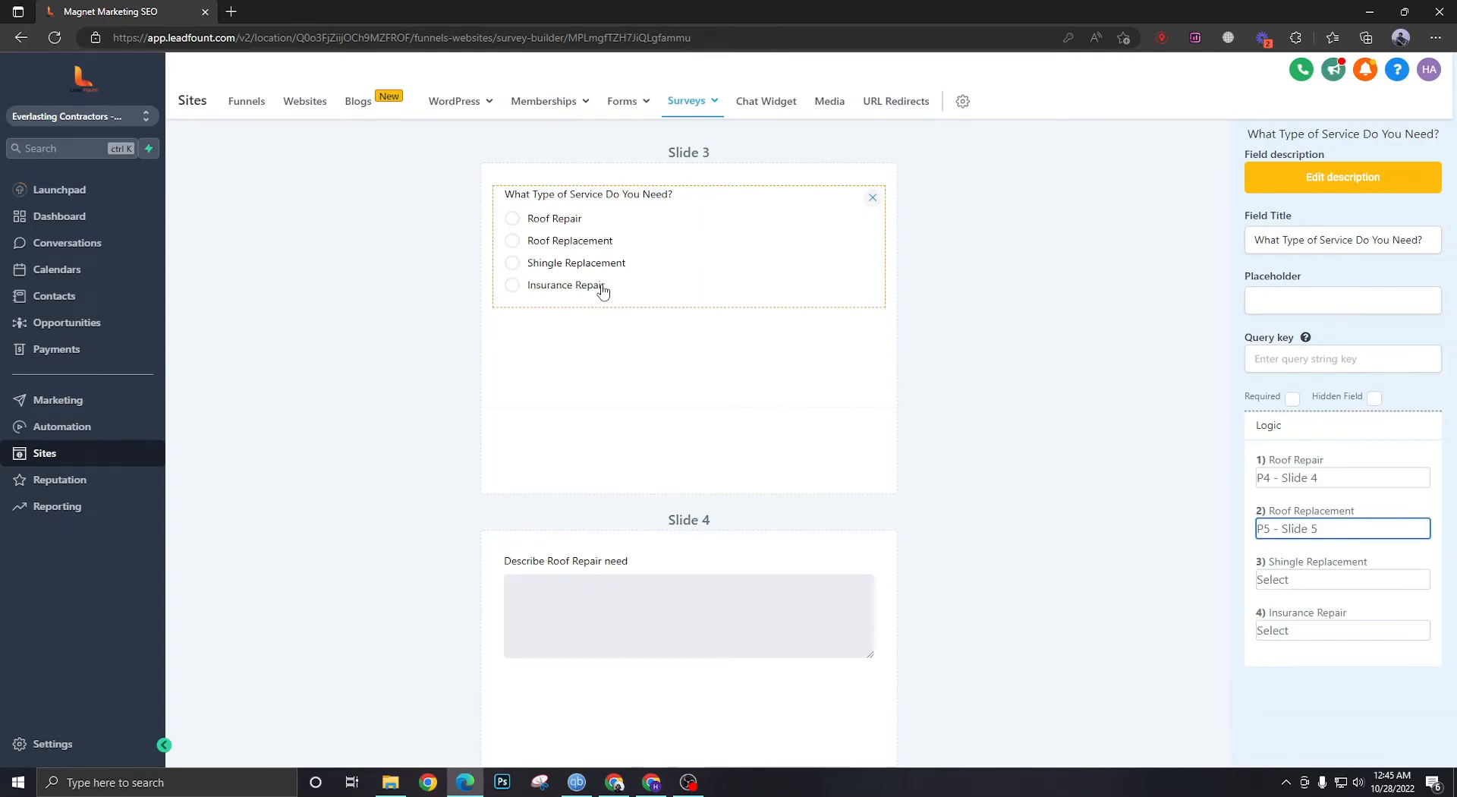
scroll(991, 508, down, 2)
scroll(993, 511, up, 3)
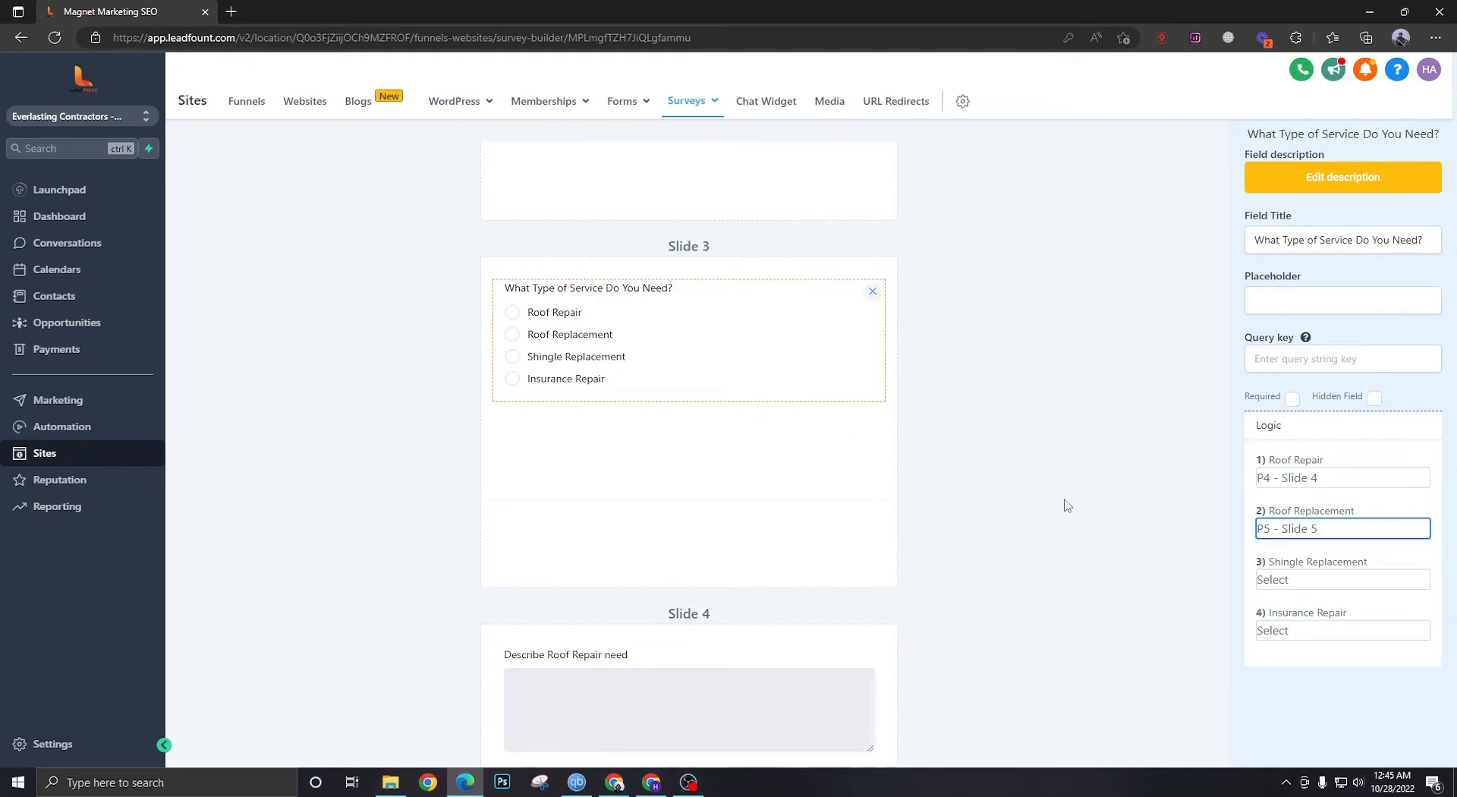
click(1287, 581)
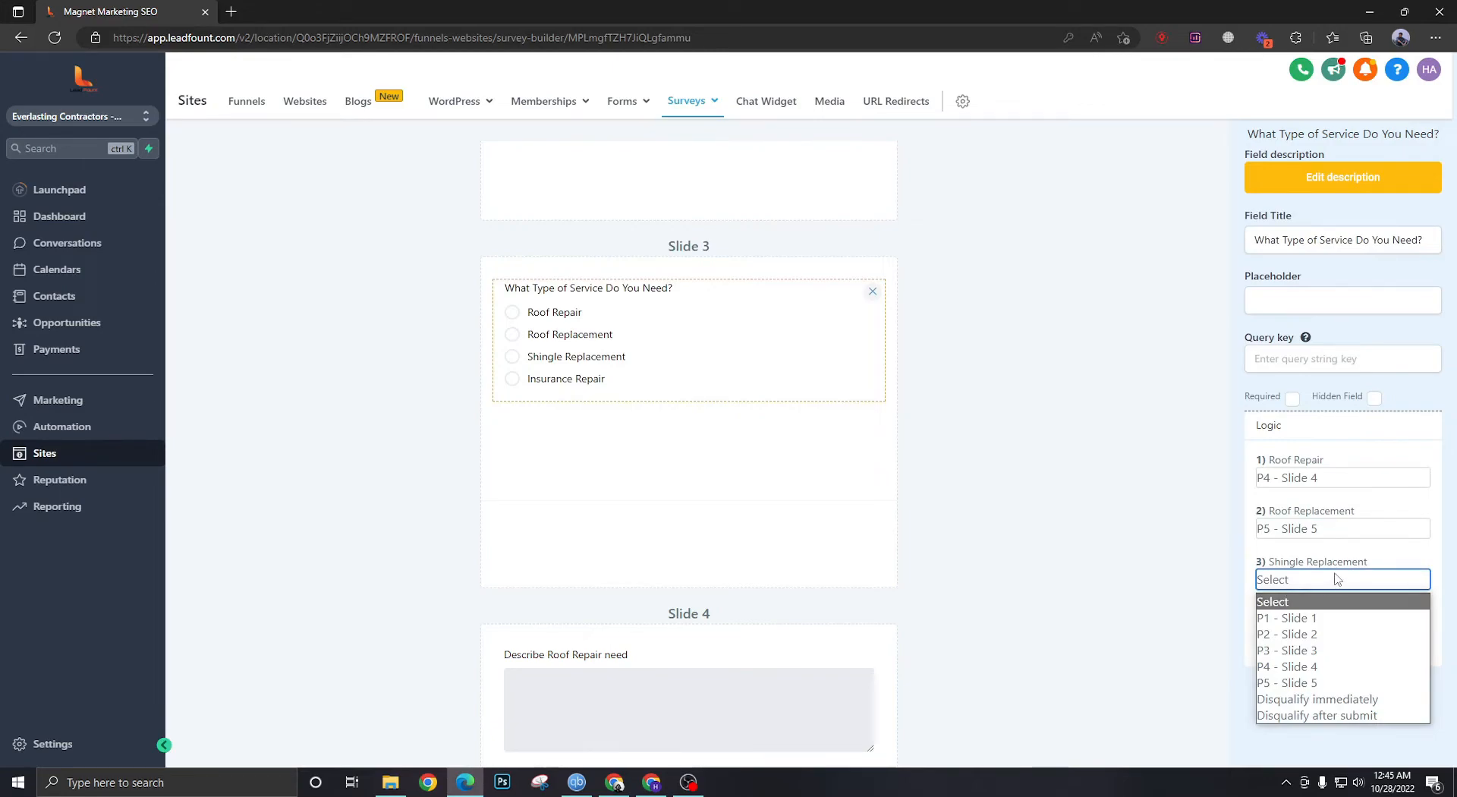
click(1350, 699)
click(1314, 632)
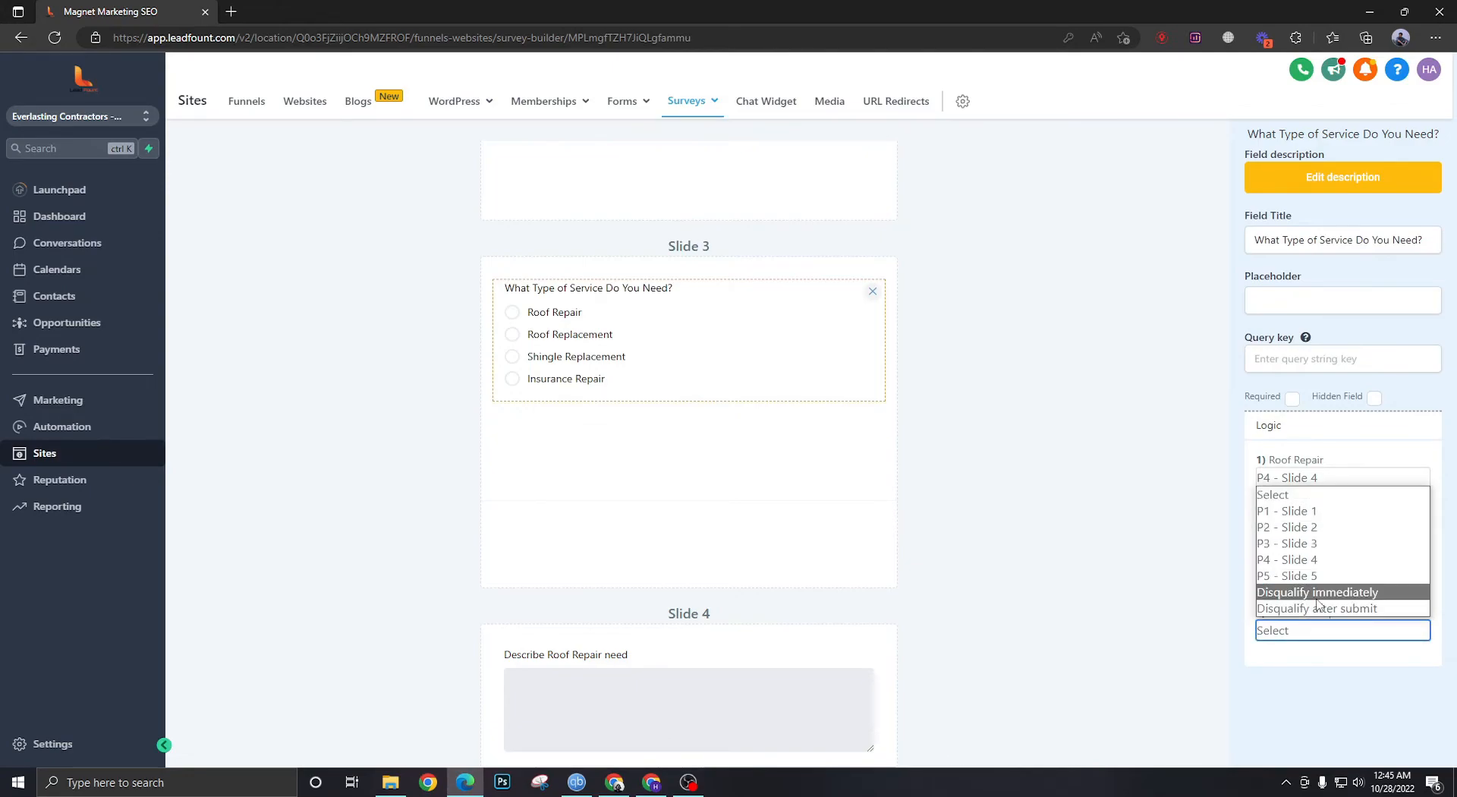
click(1316, 593)
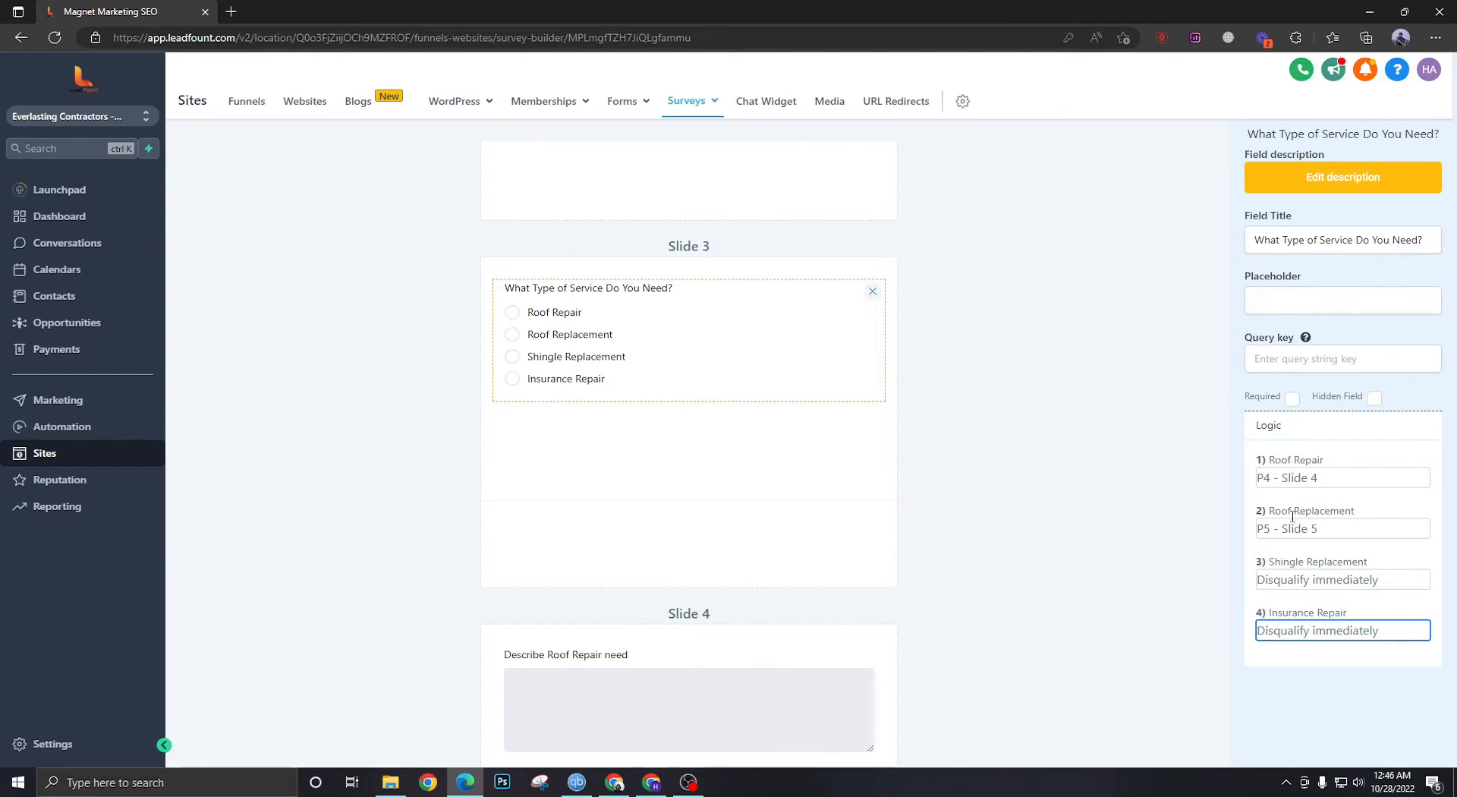
Review the description fields on slides 4 and 5, and open the survey's general options
scroll(765, 589, down, 6)
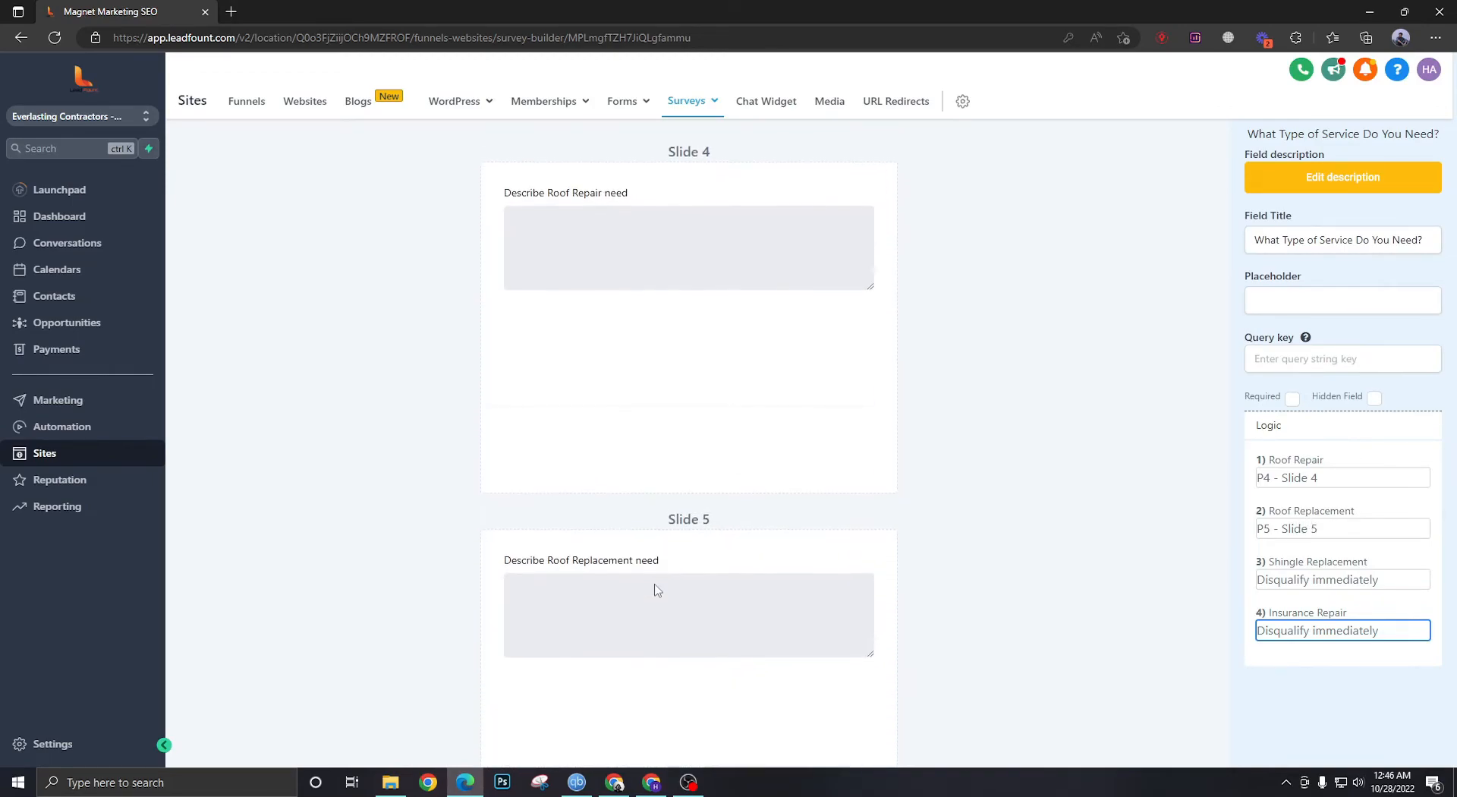
scroll(1062, 531, up, 1)
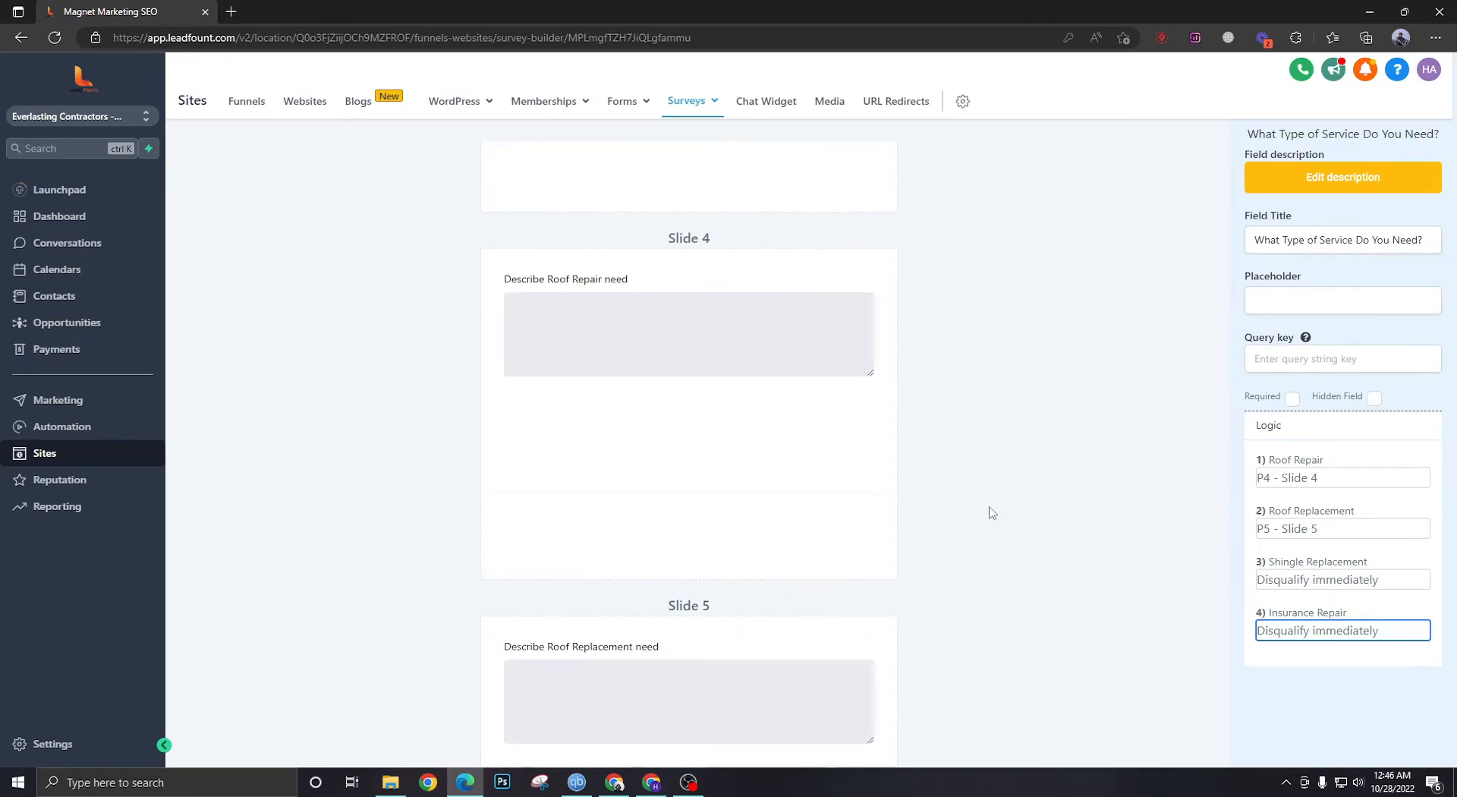
scroll(991, 511, up, 2)
scroll(1176, 252, up, 2)
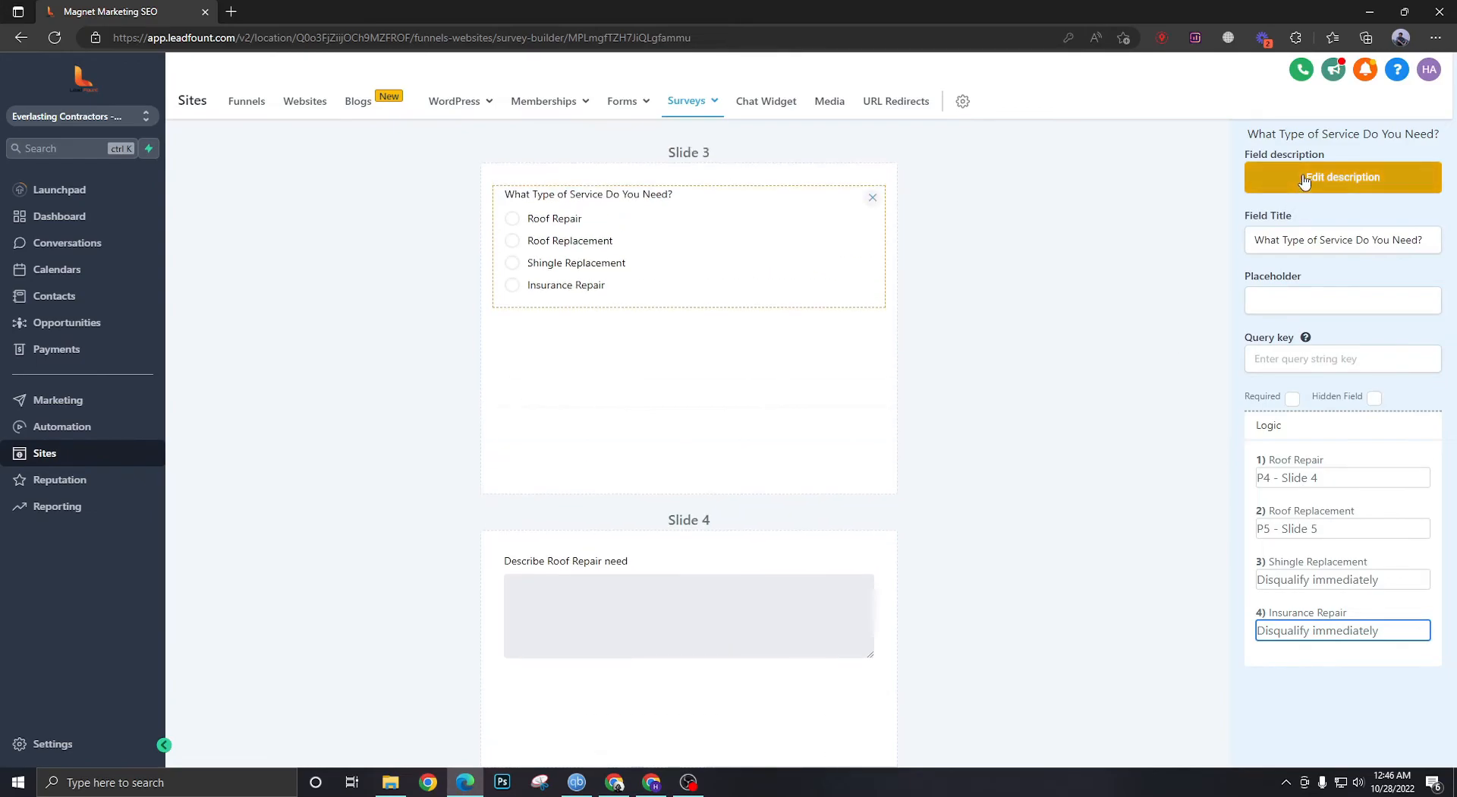
click(1180, 252)
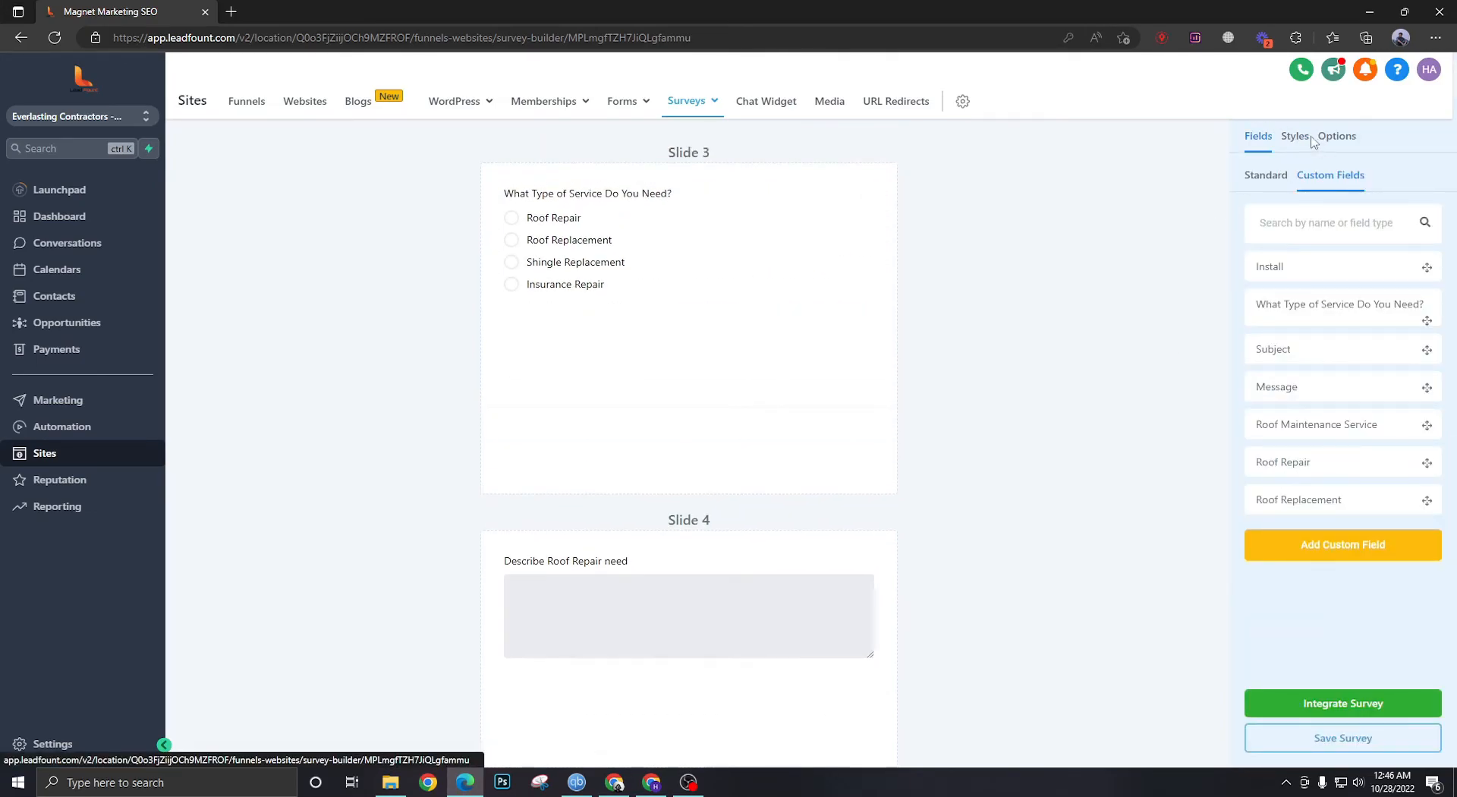
click(1336, 137)
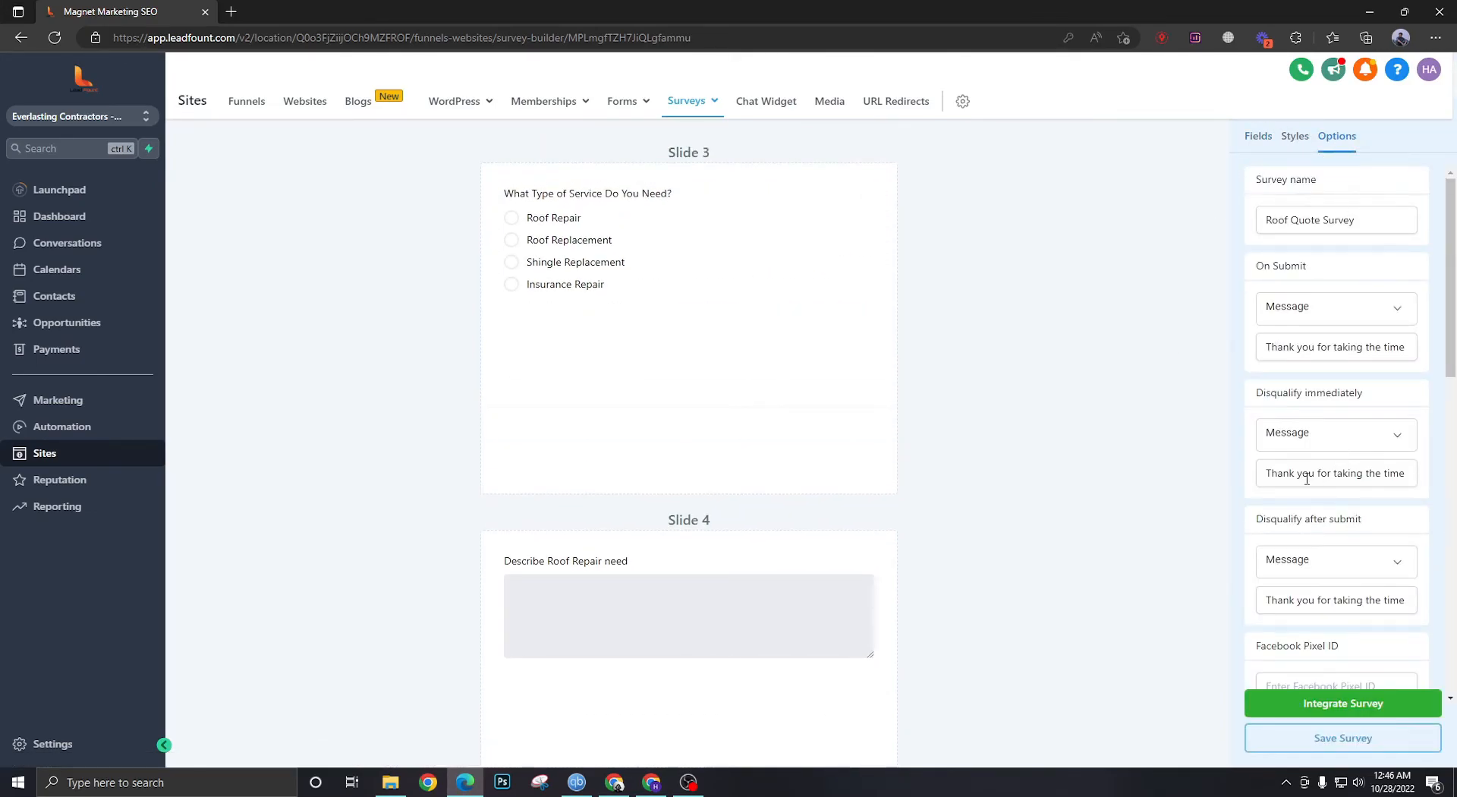
Keep Message as the immediate disqualification action and set its text to "Sorry, we are not providing this service right now"
click(1317, 449)
click(1311, 447)
click(1296, 446)
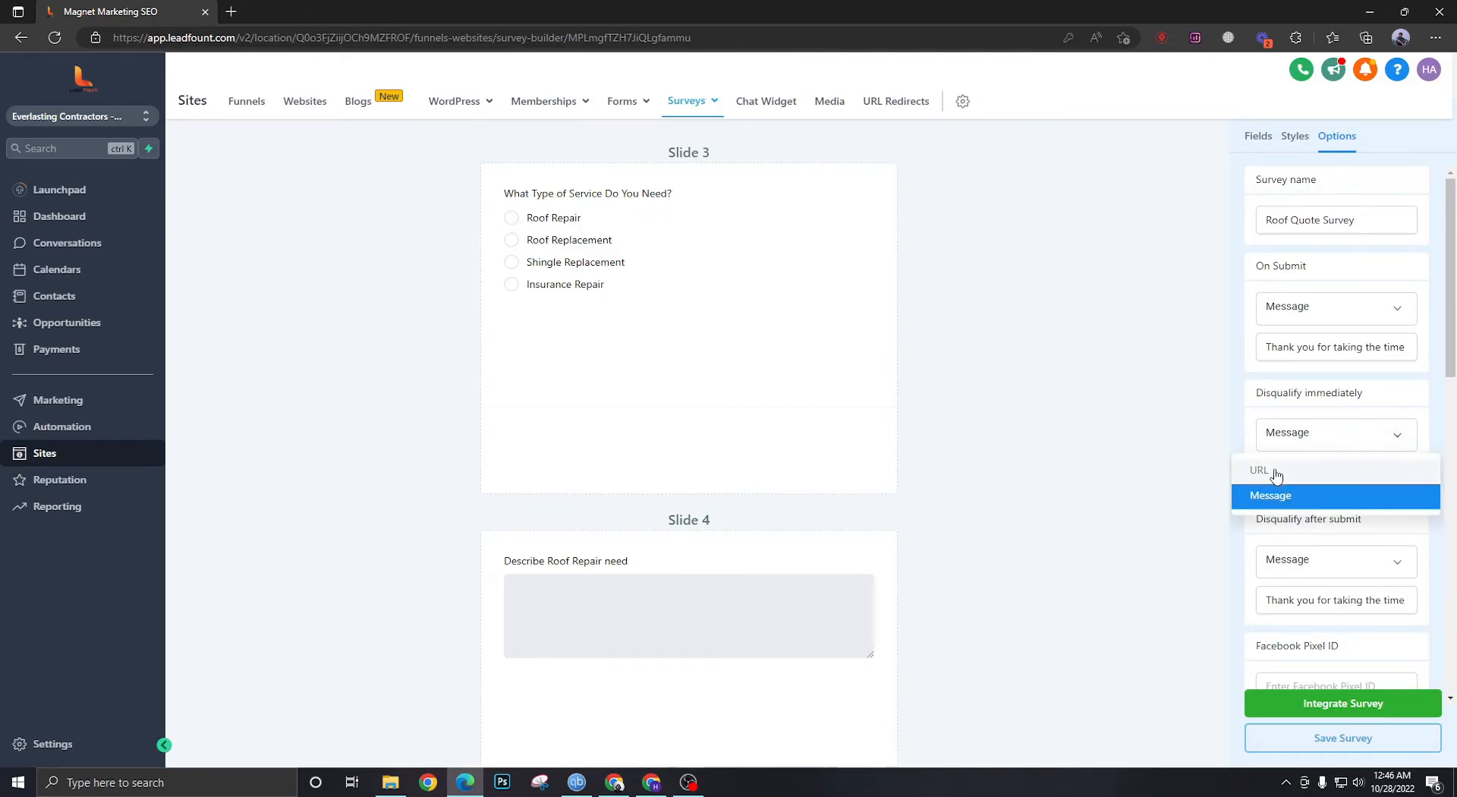
click(1296, 447)
click(1293, 452)
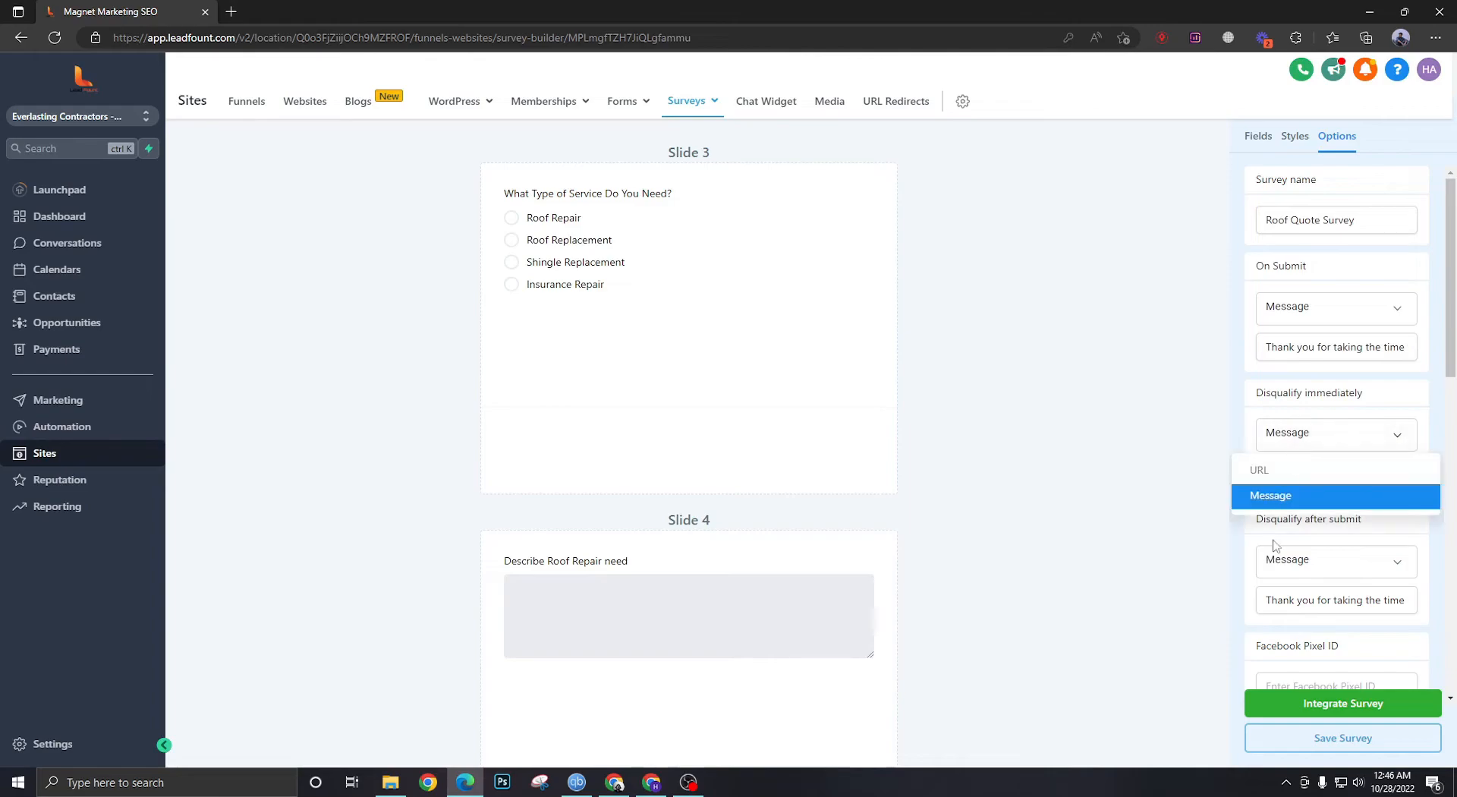
click(1303, 433)
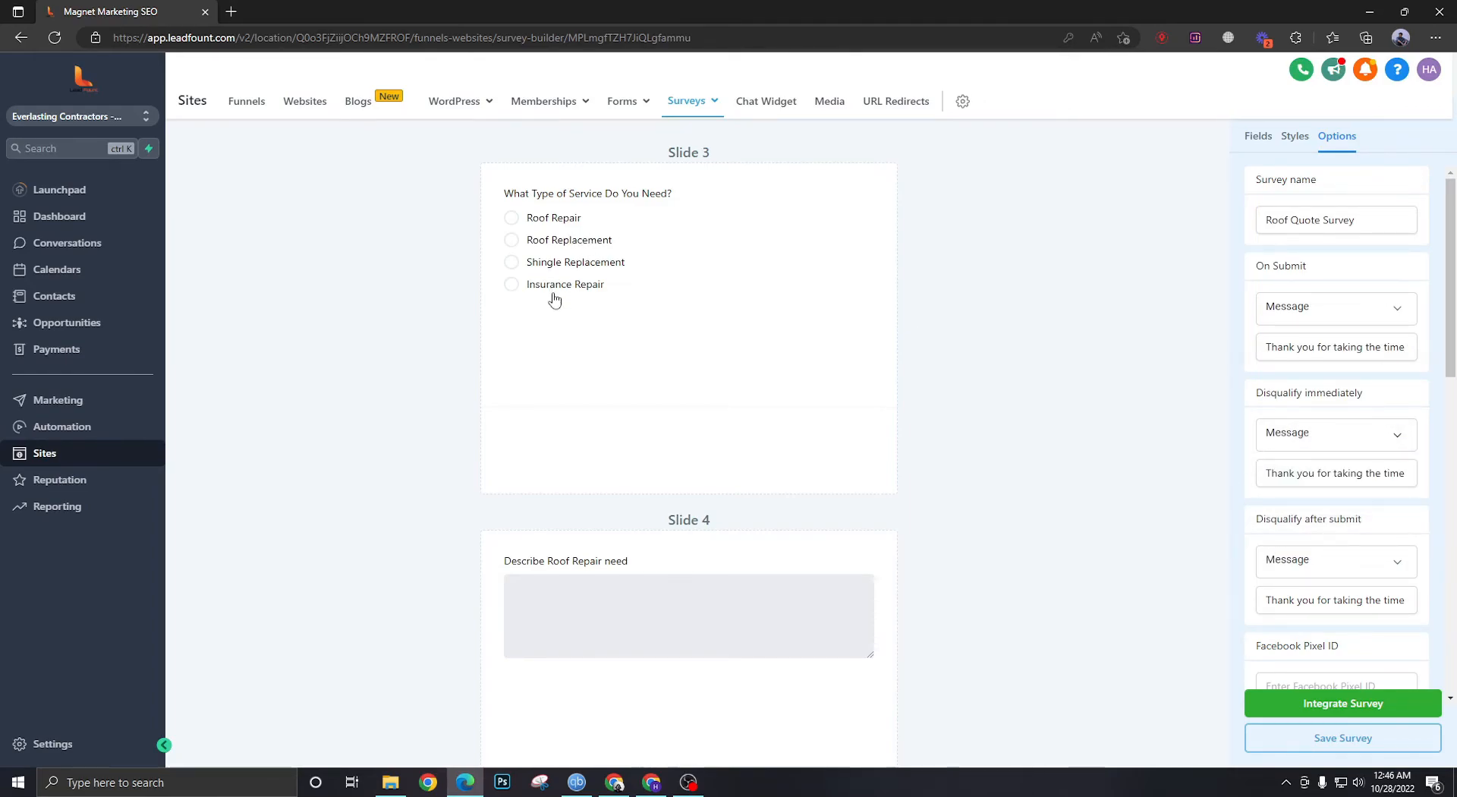
double_click(1325, 473)
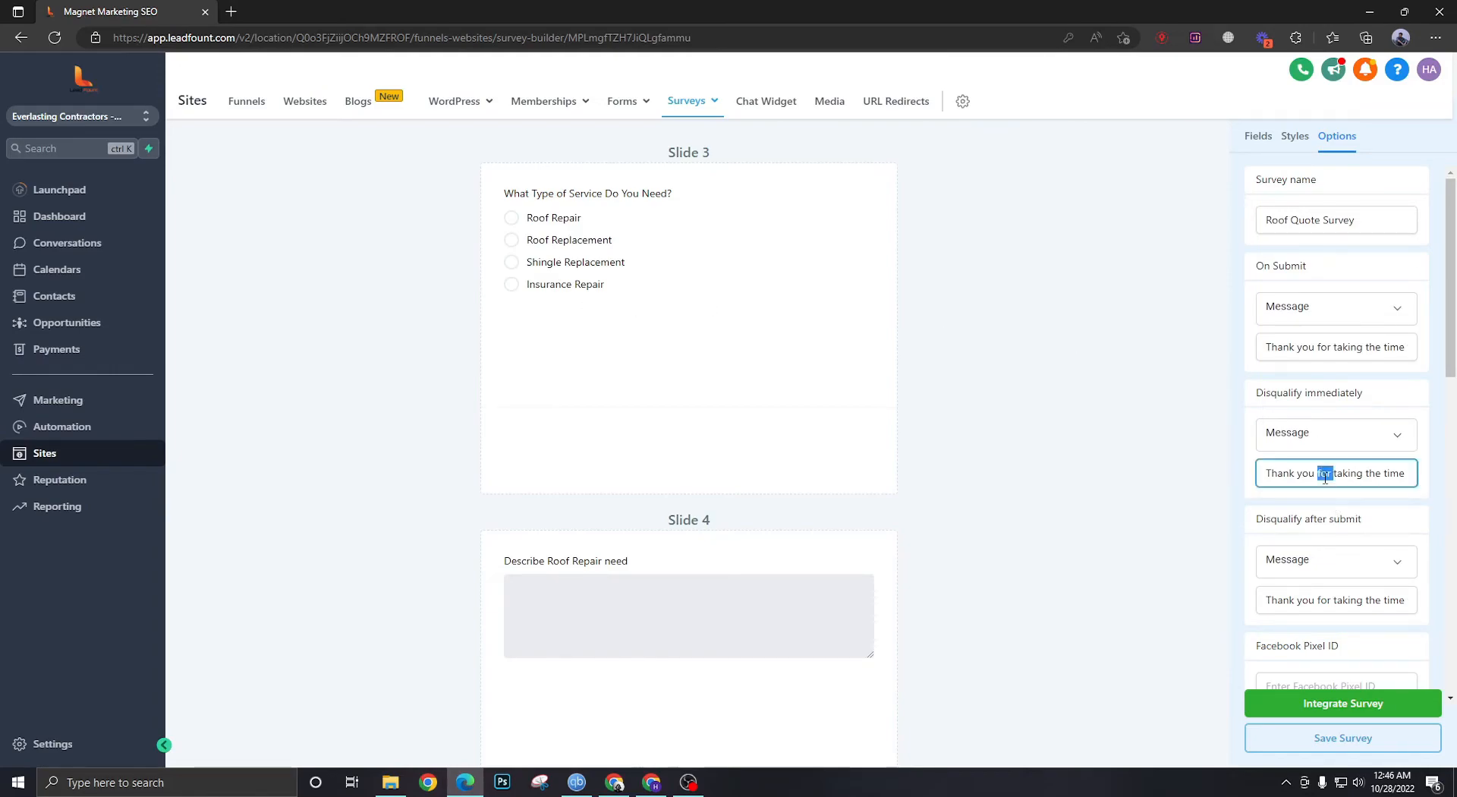
triple_click(1324, 473)
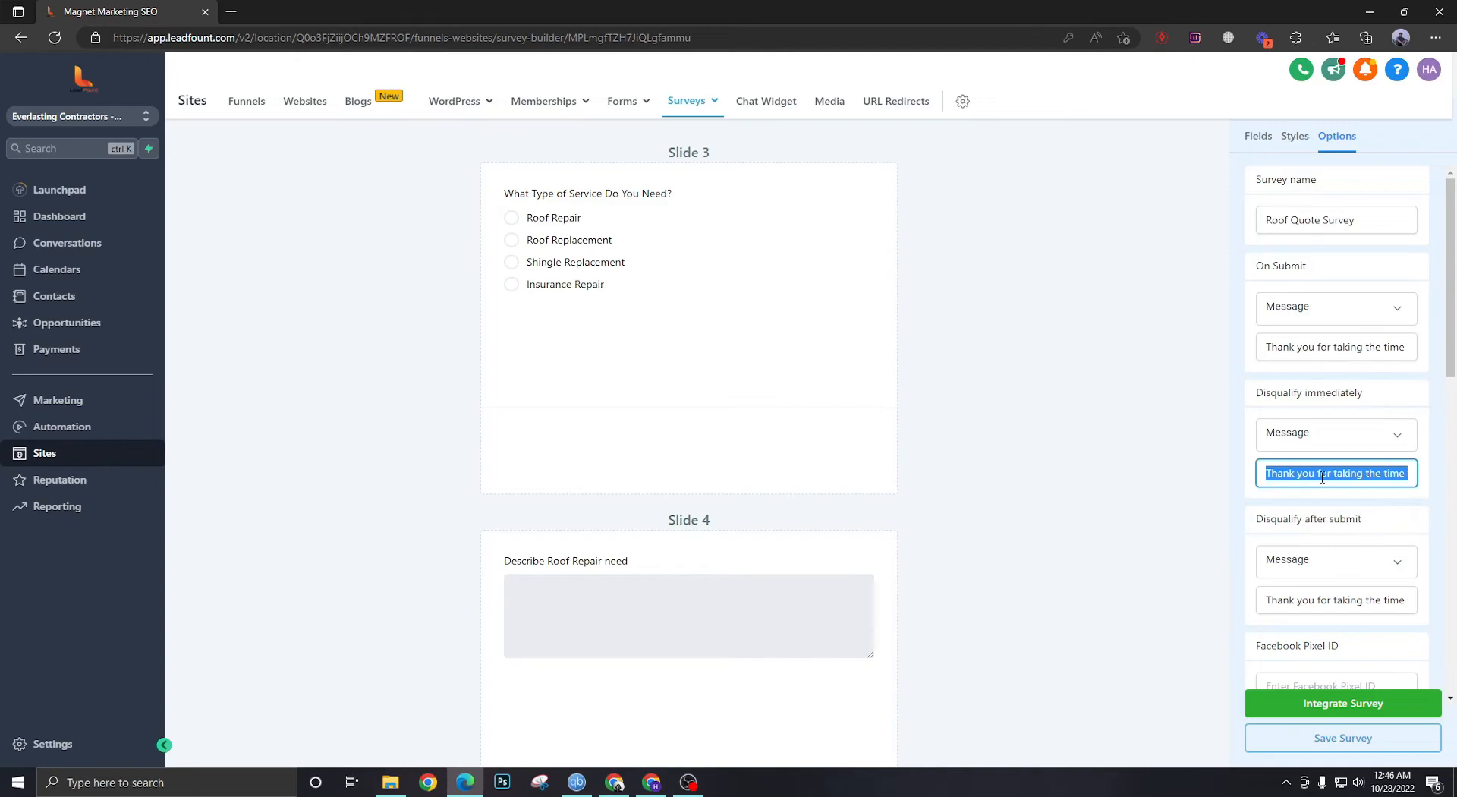
text(Sorry, we are not provi)
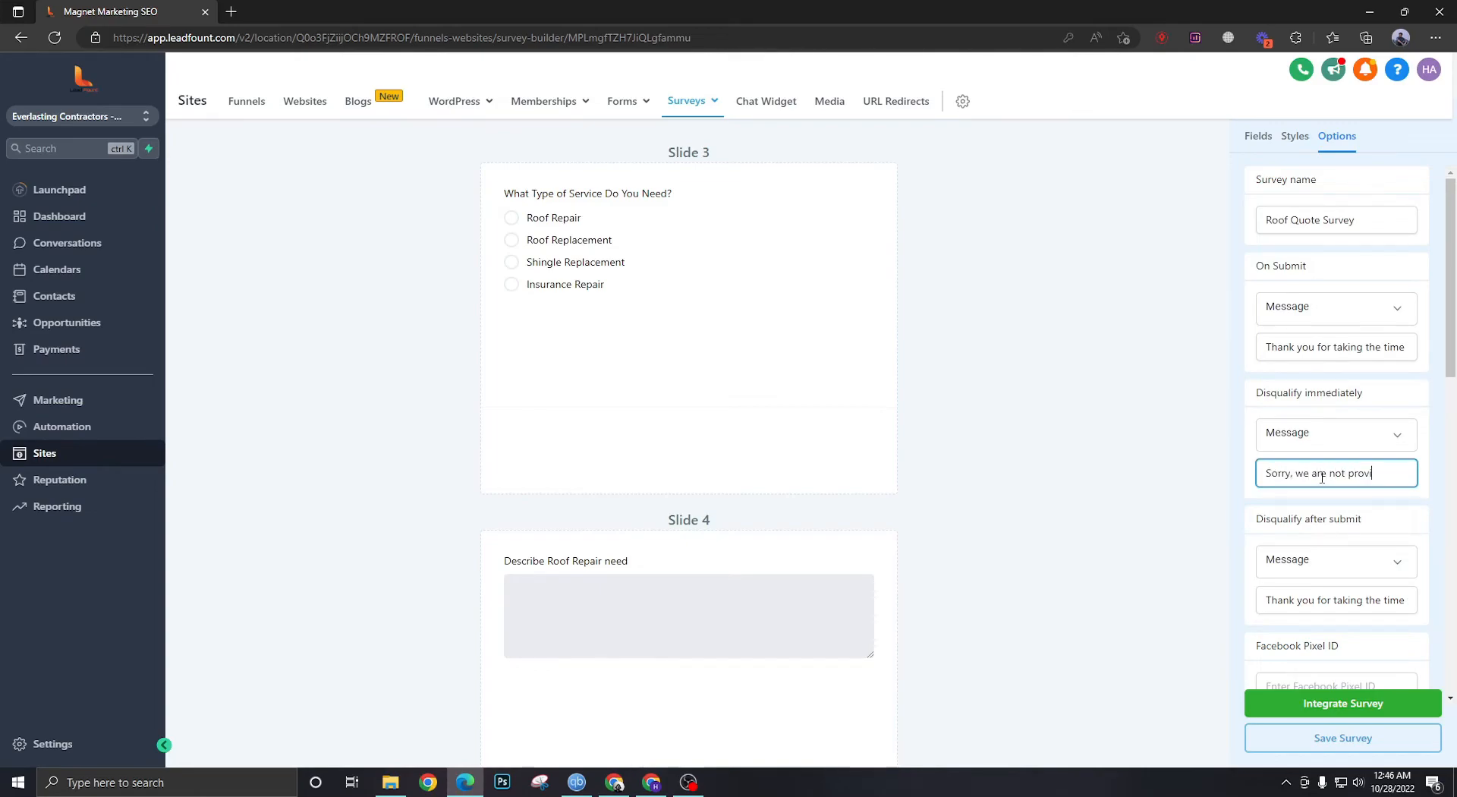
text(ding this s)
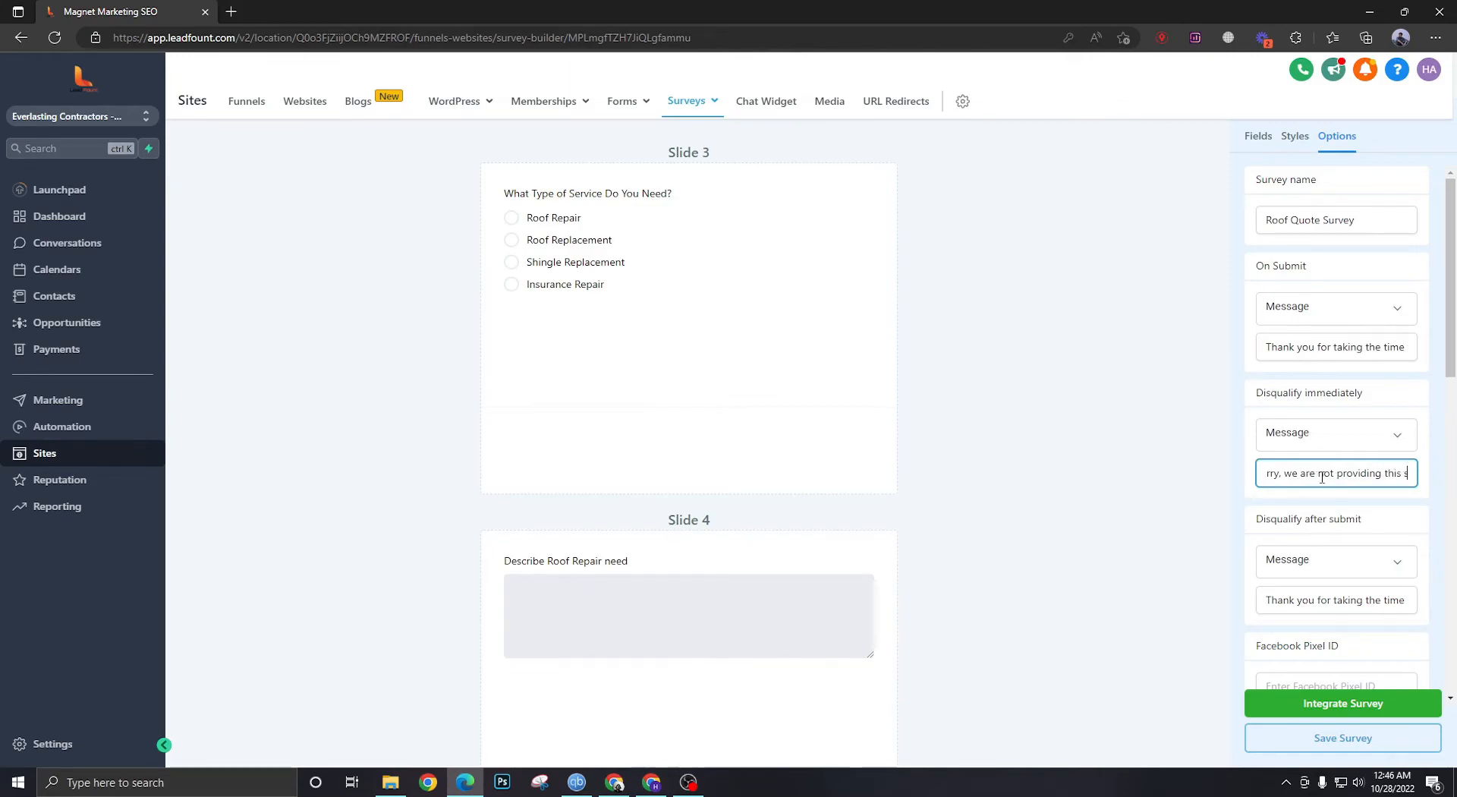
text(ervice right now)
Review the on-submit thank-you message and save the survey
drag(1377, 343, 1399, 349)
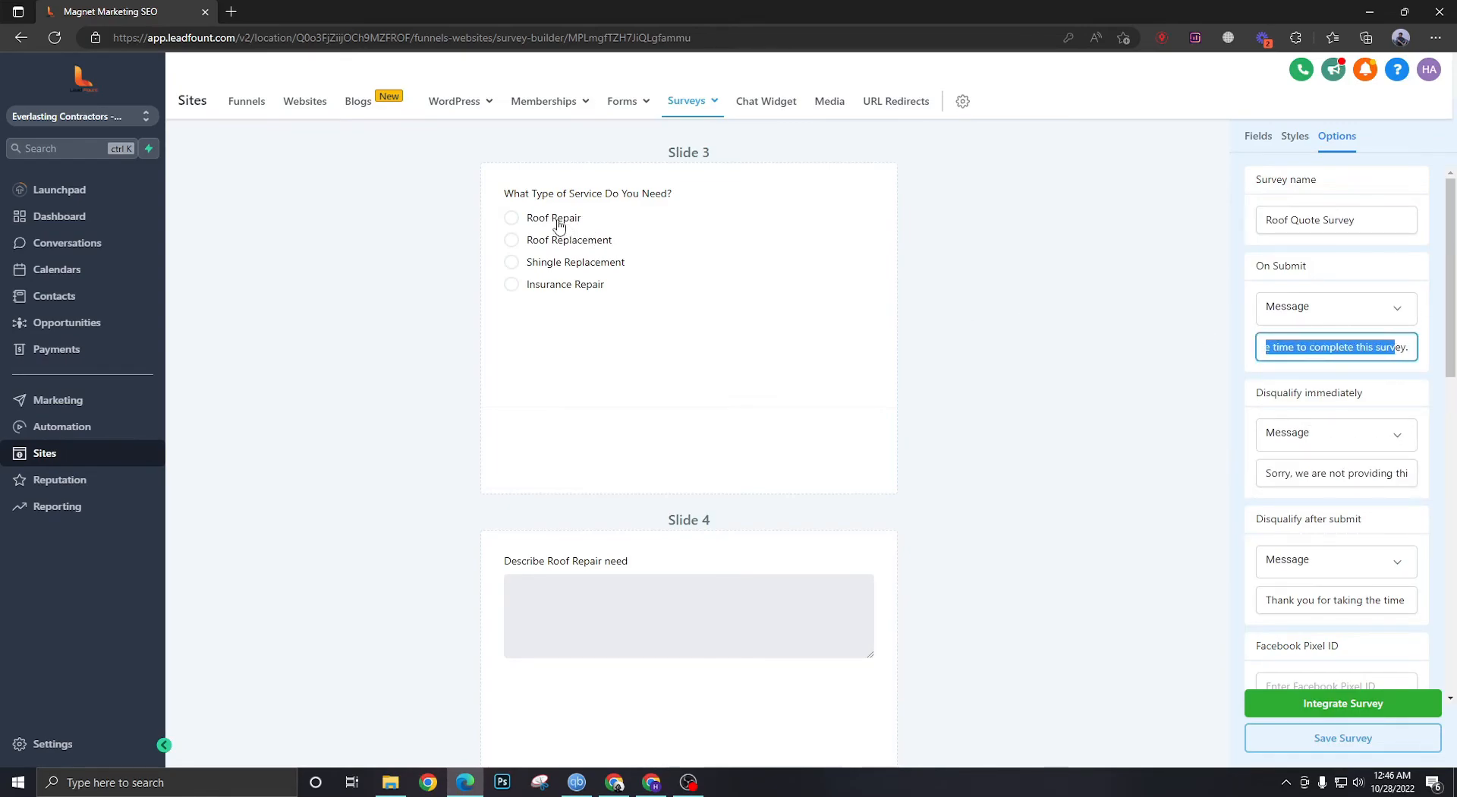
scroll(400, 311, down, 3)
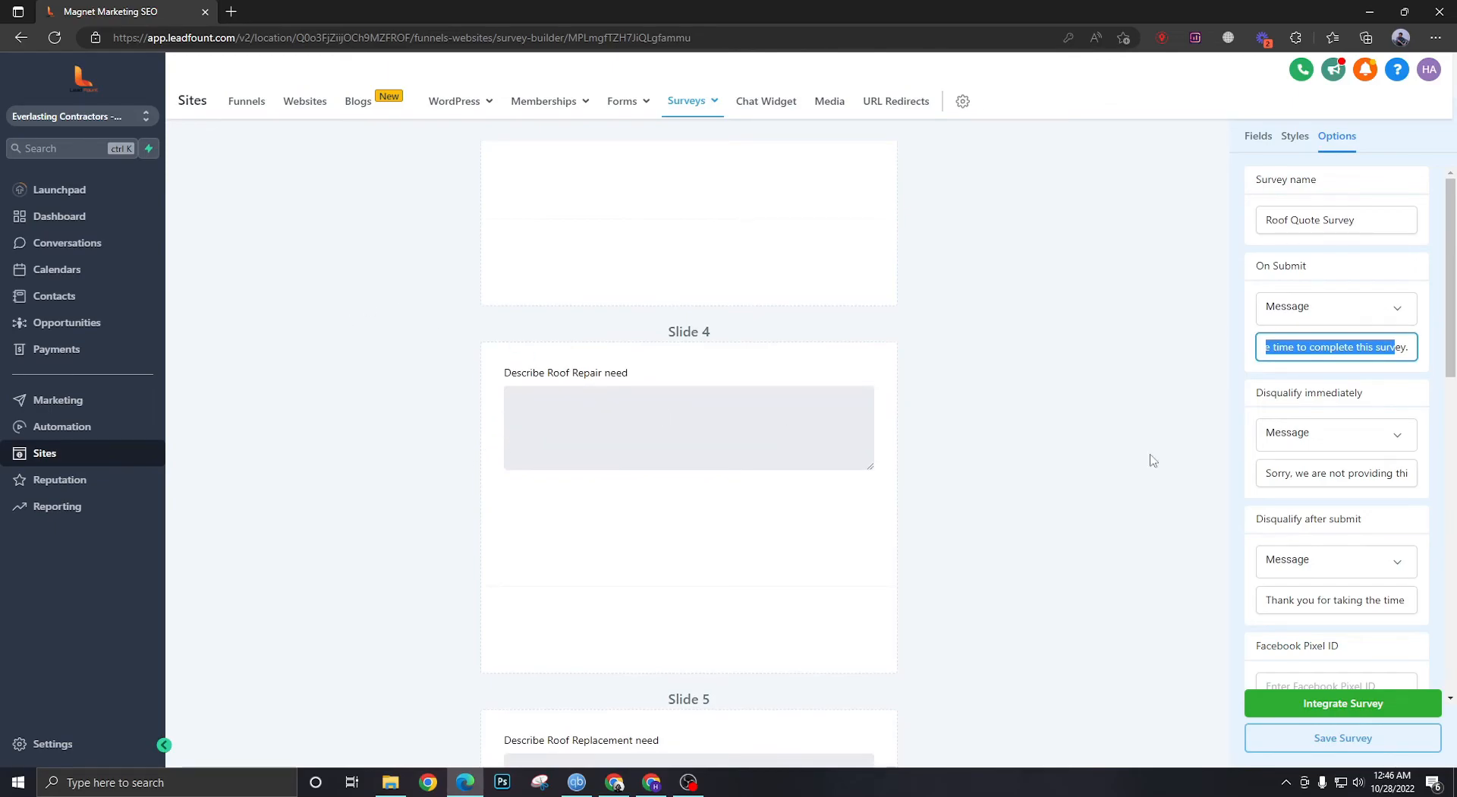
click(1334, 346)
drag(1317, 339, 1365, 344)
click(1365, 345)
click(1337, 739)
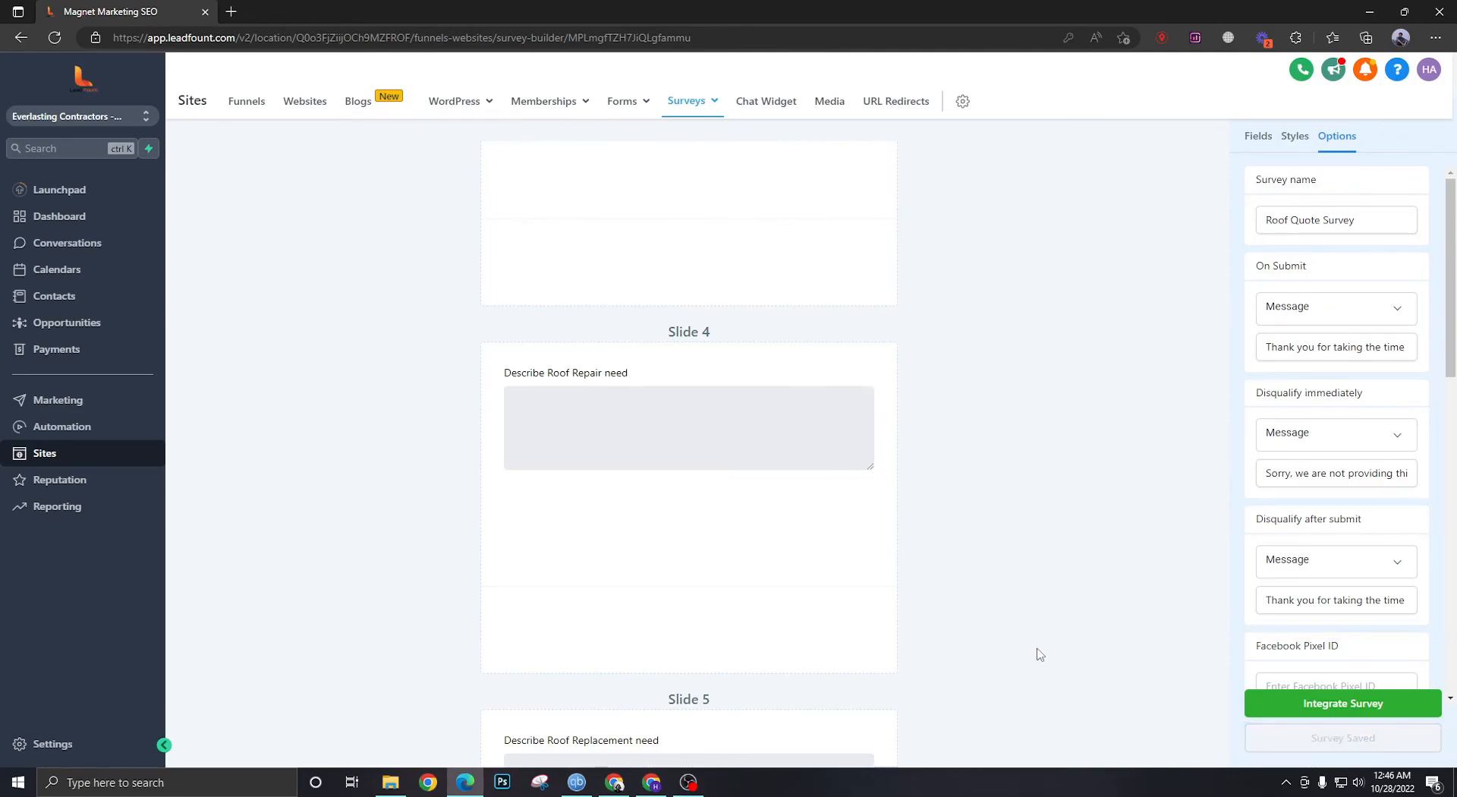
View the survey's iframe embed code in the integration options and open the live survey through its share link
click(1339, 712)
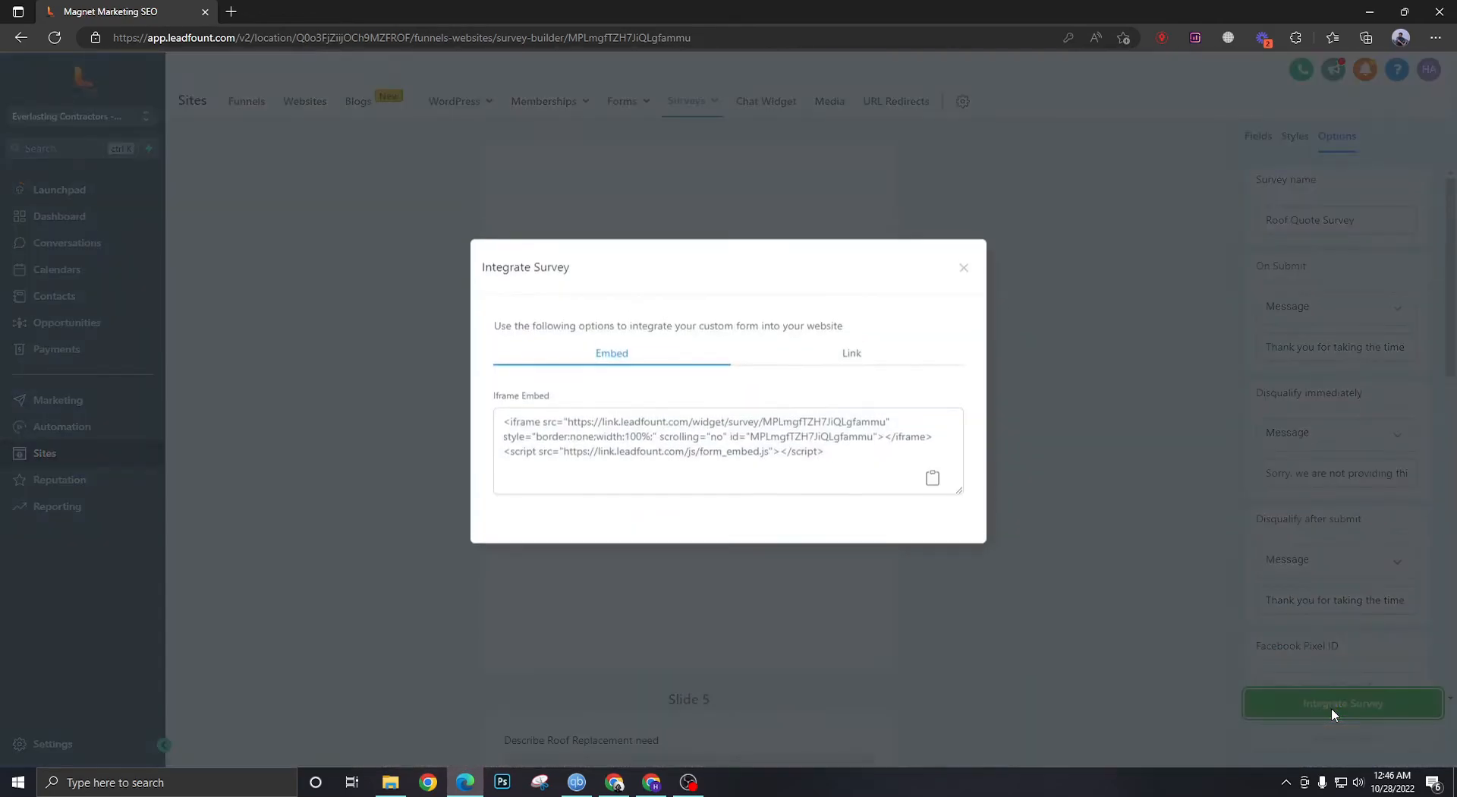
click(844, 490)
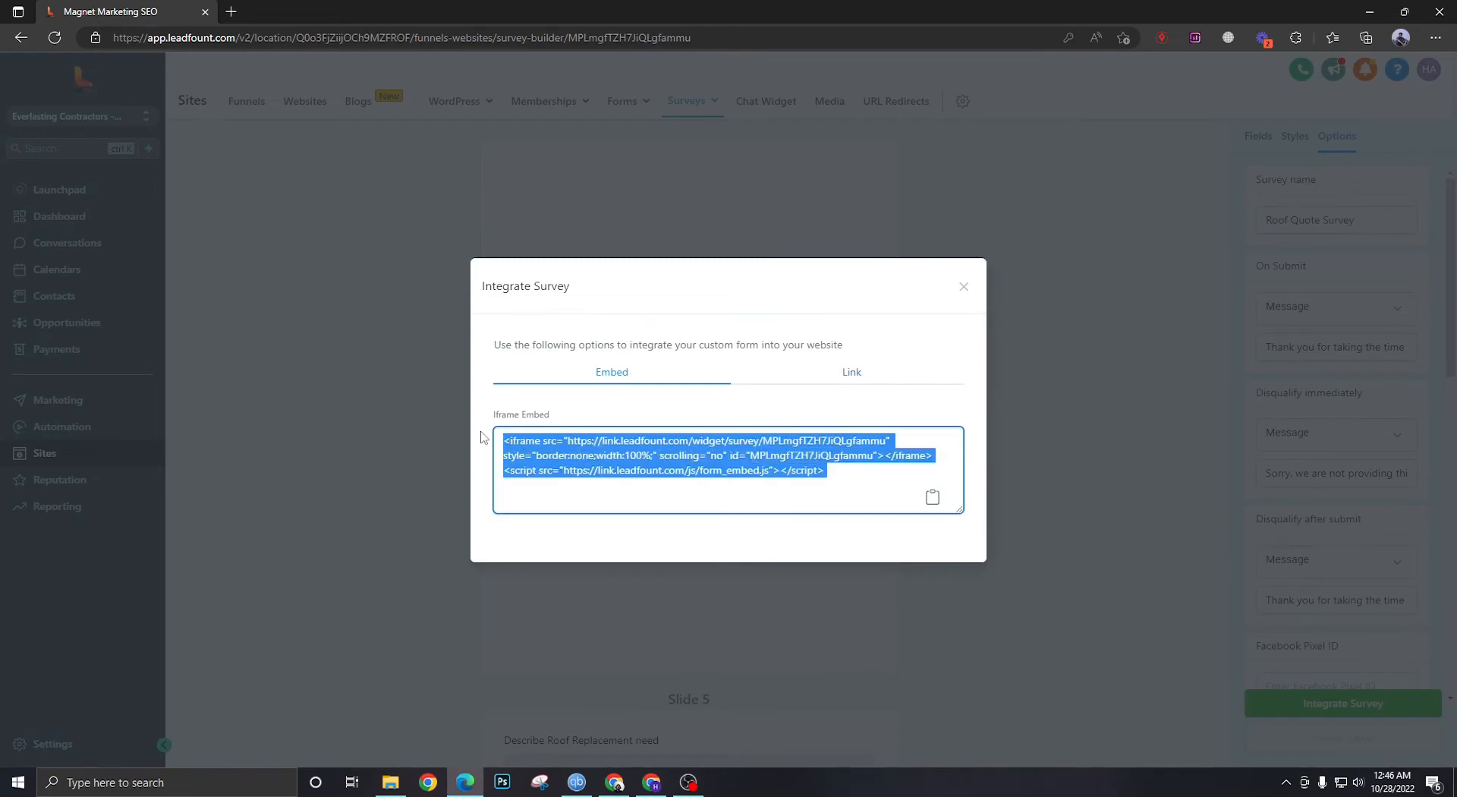
click(849, 374)
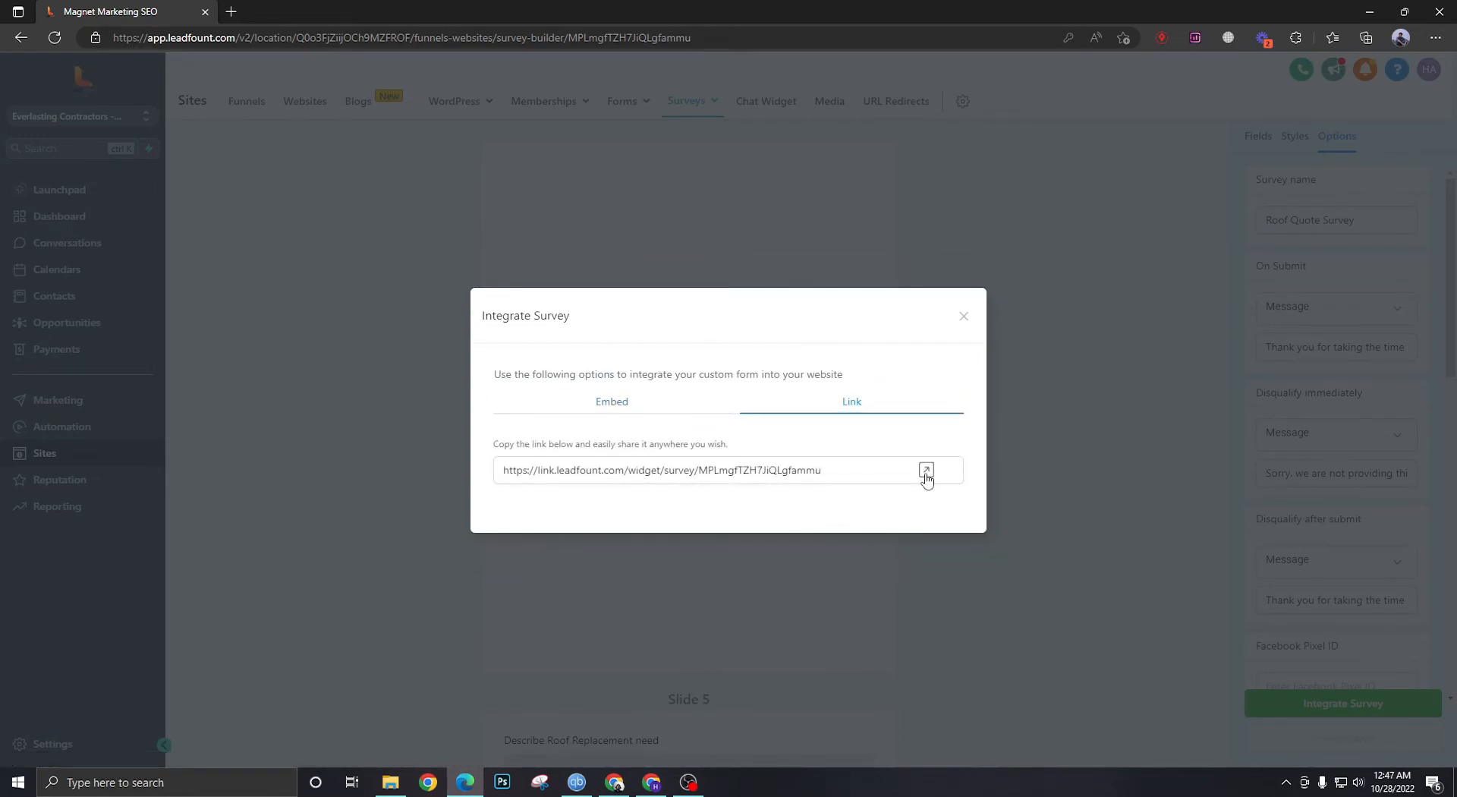
click(925, 472)
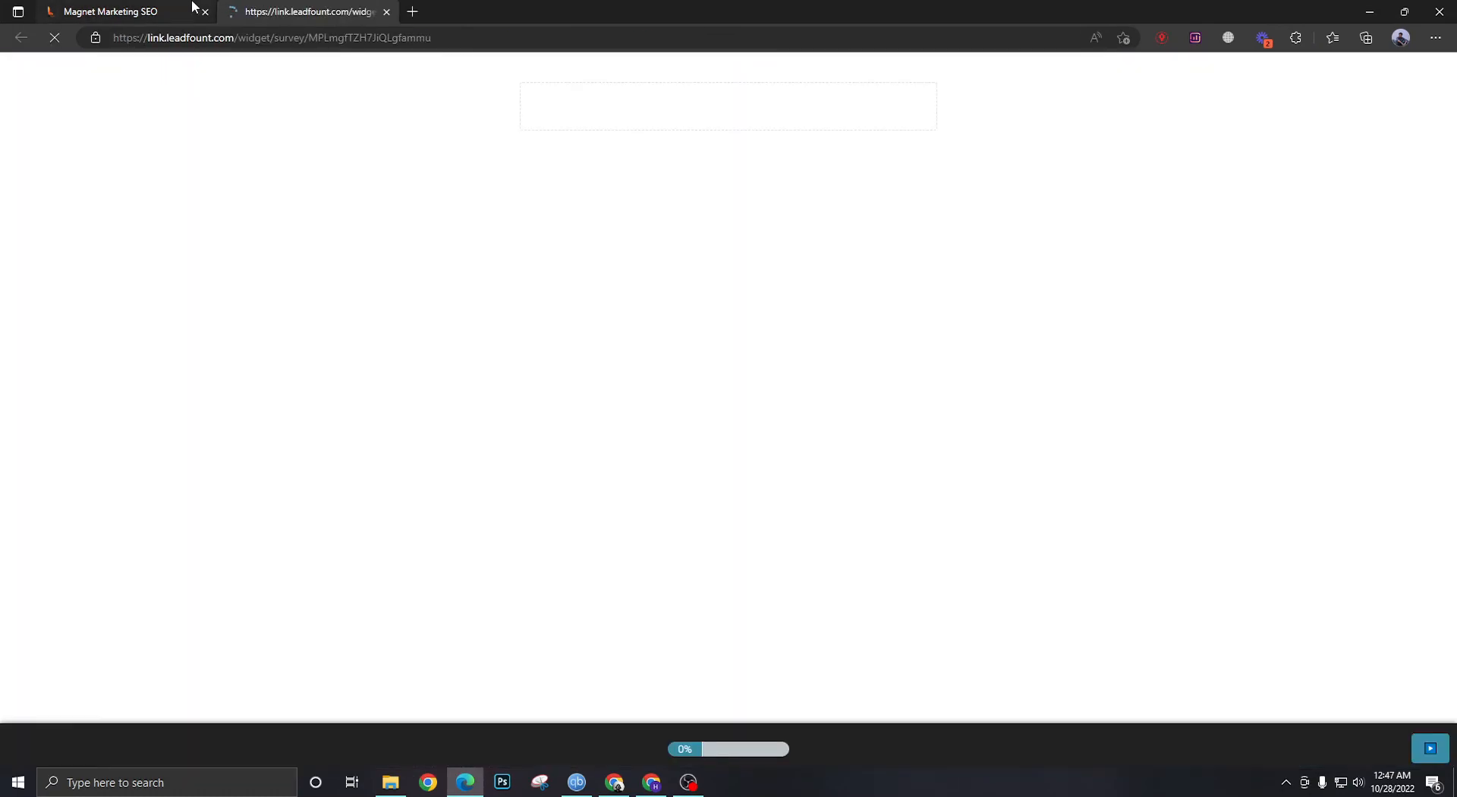
Complete the contact slide with a saved name, email and phone, using United States as the phone country, and advance
click(618, 143)
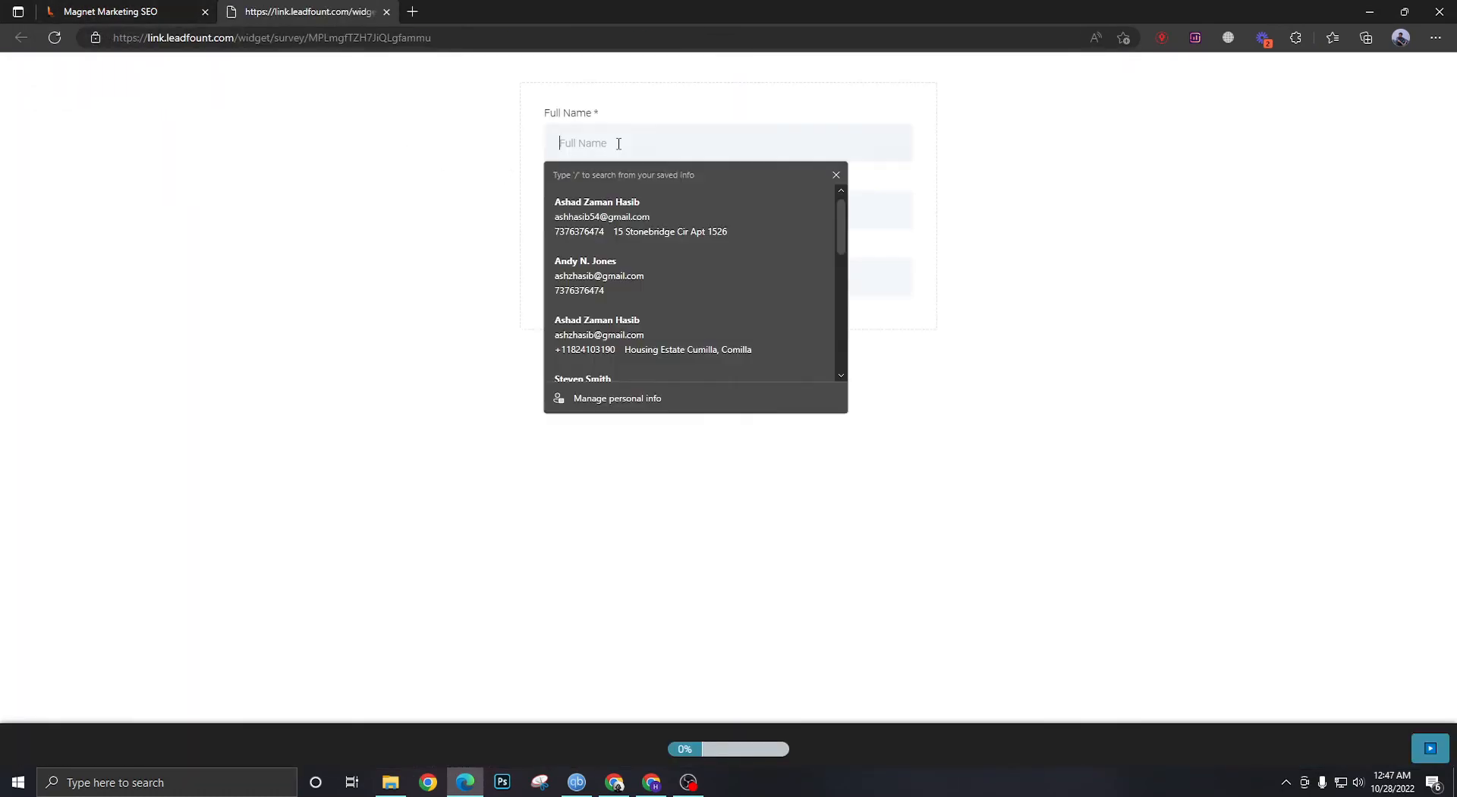
click(665, 230)
click(1431, 748)
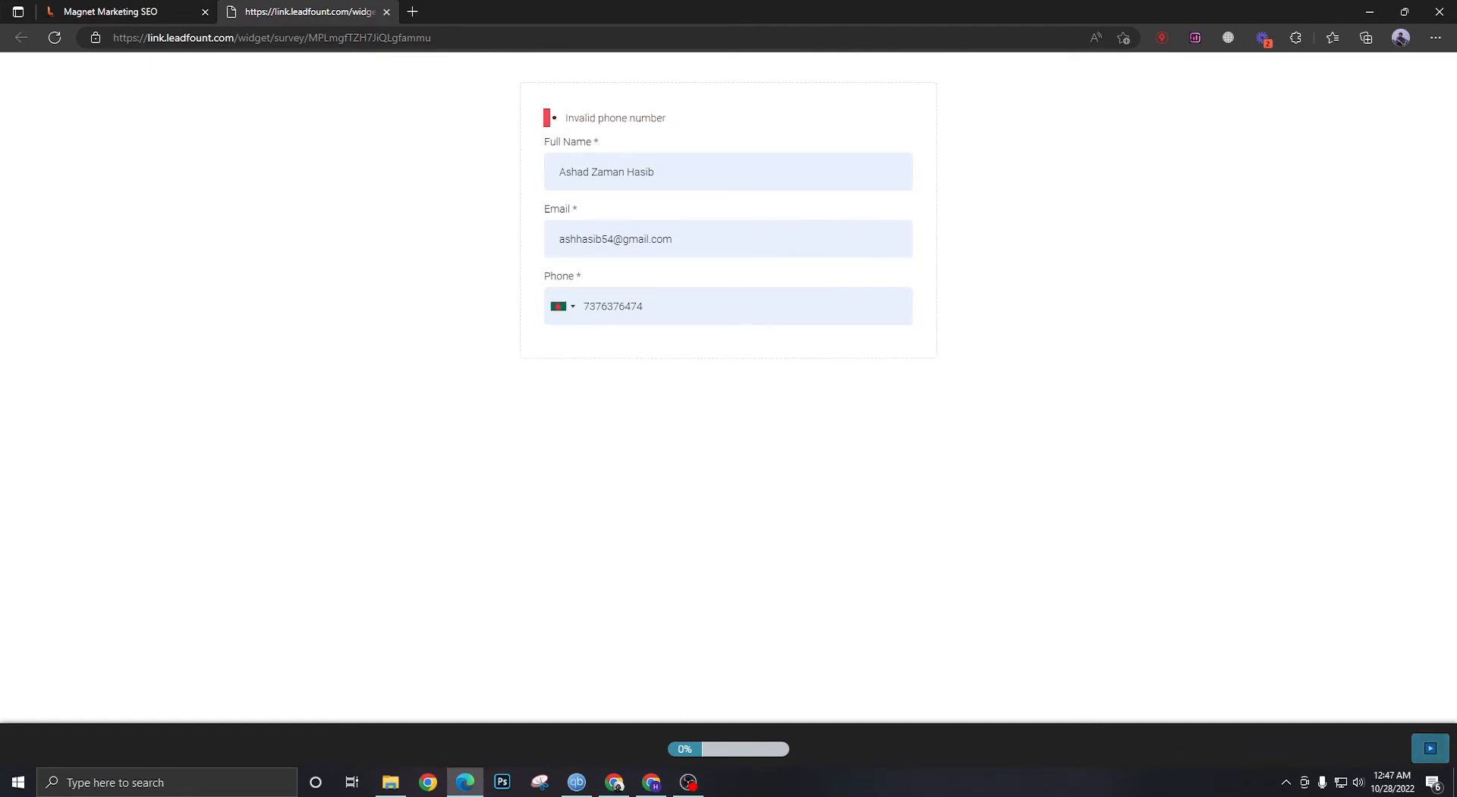
click(562, 305)
scroll(592, 364, up, 5)
scroll(592, 357, up, 1)
click(592, 328)
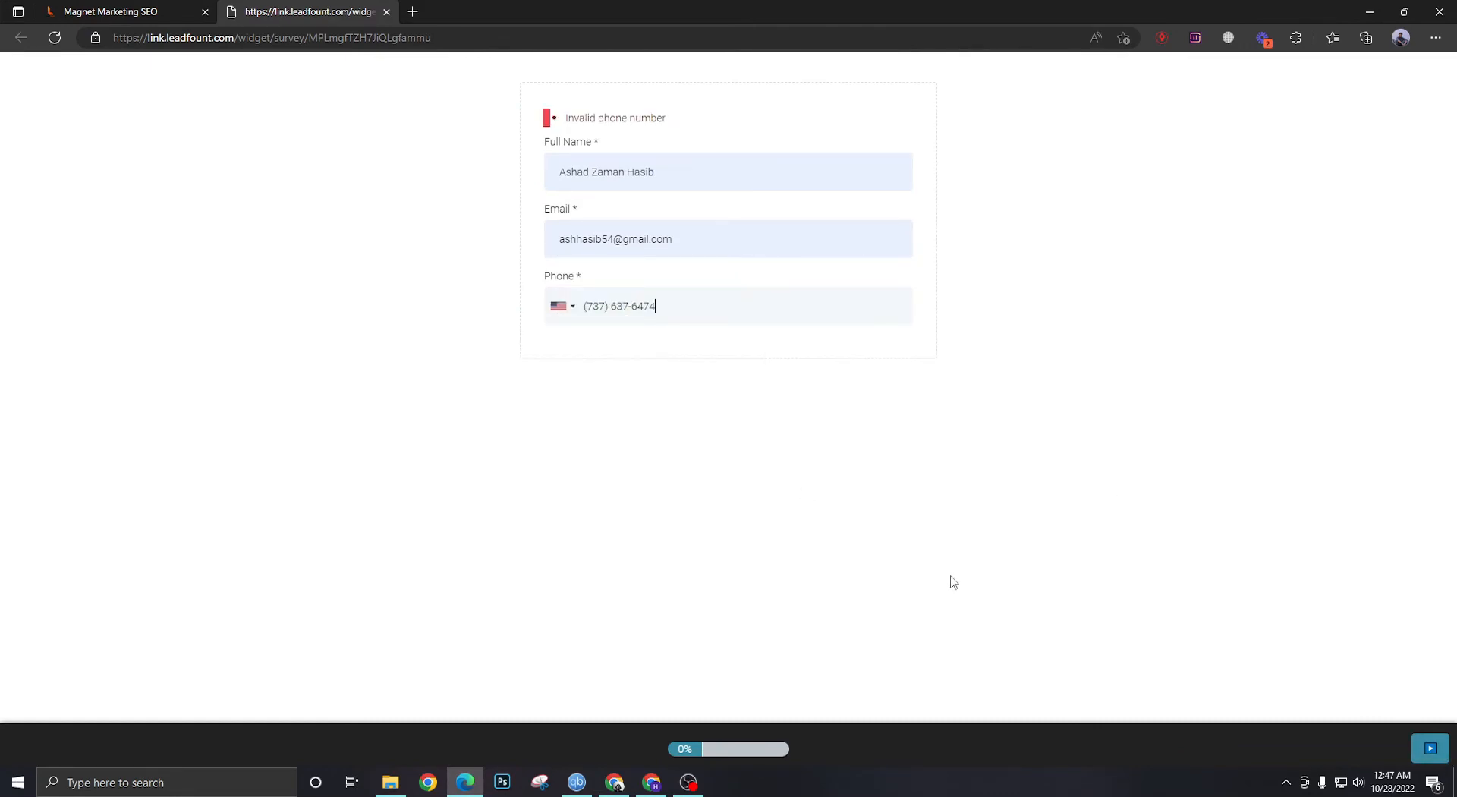
click(1429, 748)
Fill in the address, city and state from saved entries, and answer the service question with Shingle Replacement
click(644, 142)
click(635, 216)
click(616, 213)
click(611, 269)
click(603, 279)
click(606, 333)
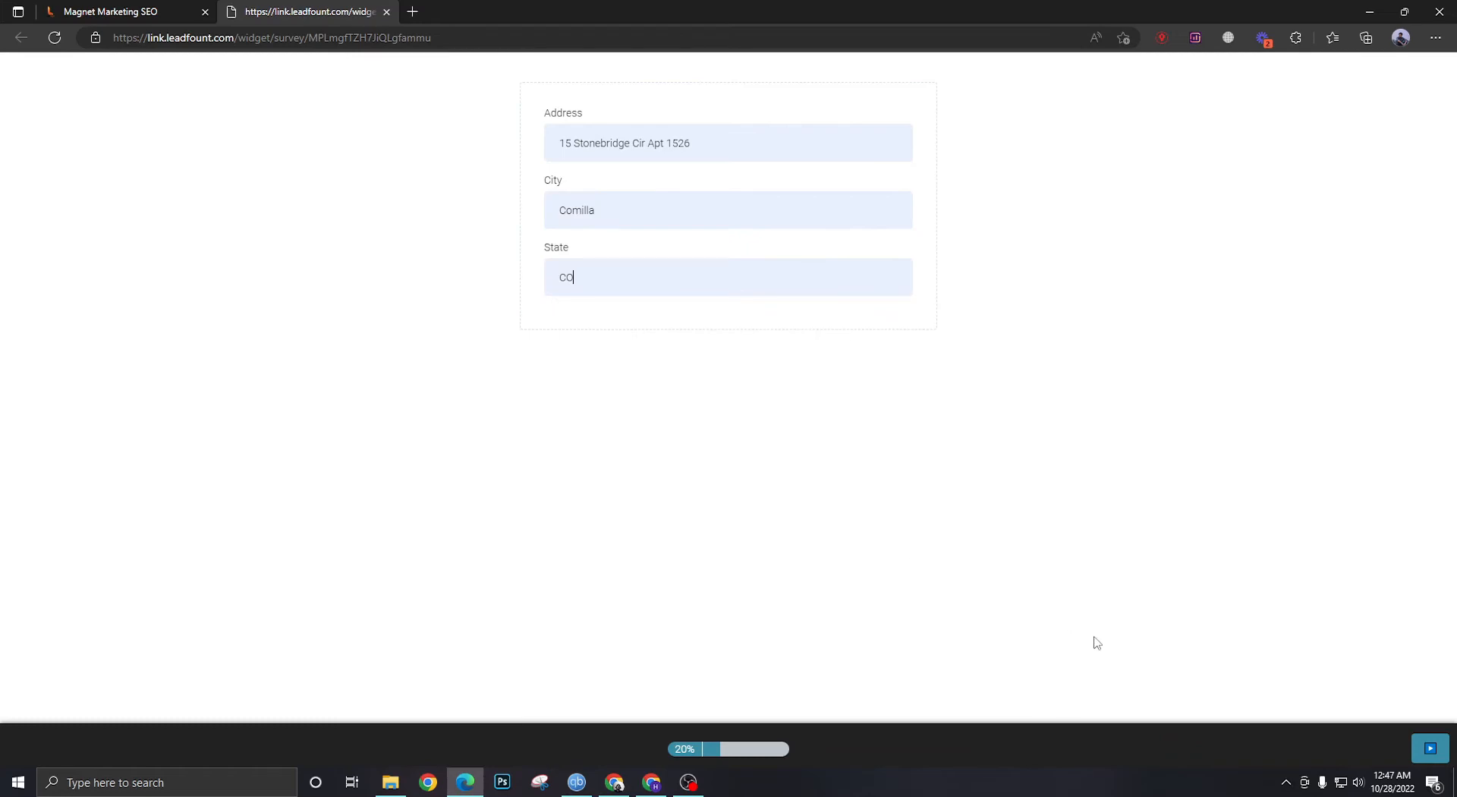
click(1441, 751)
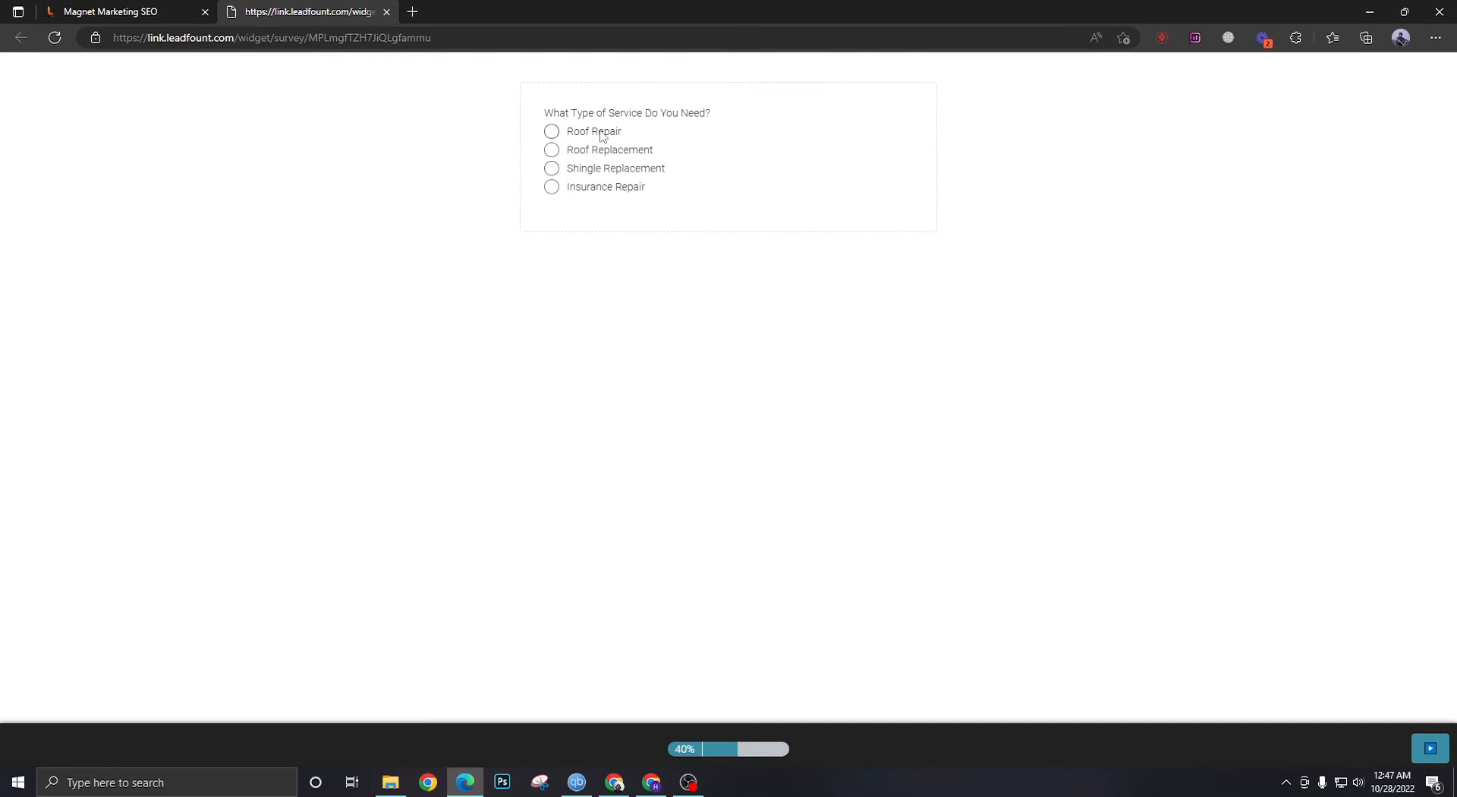
click(578, 173)
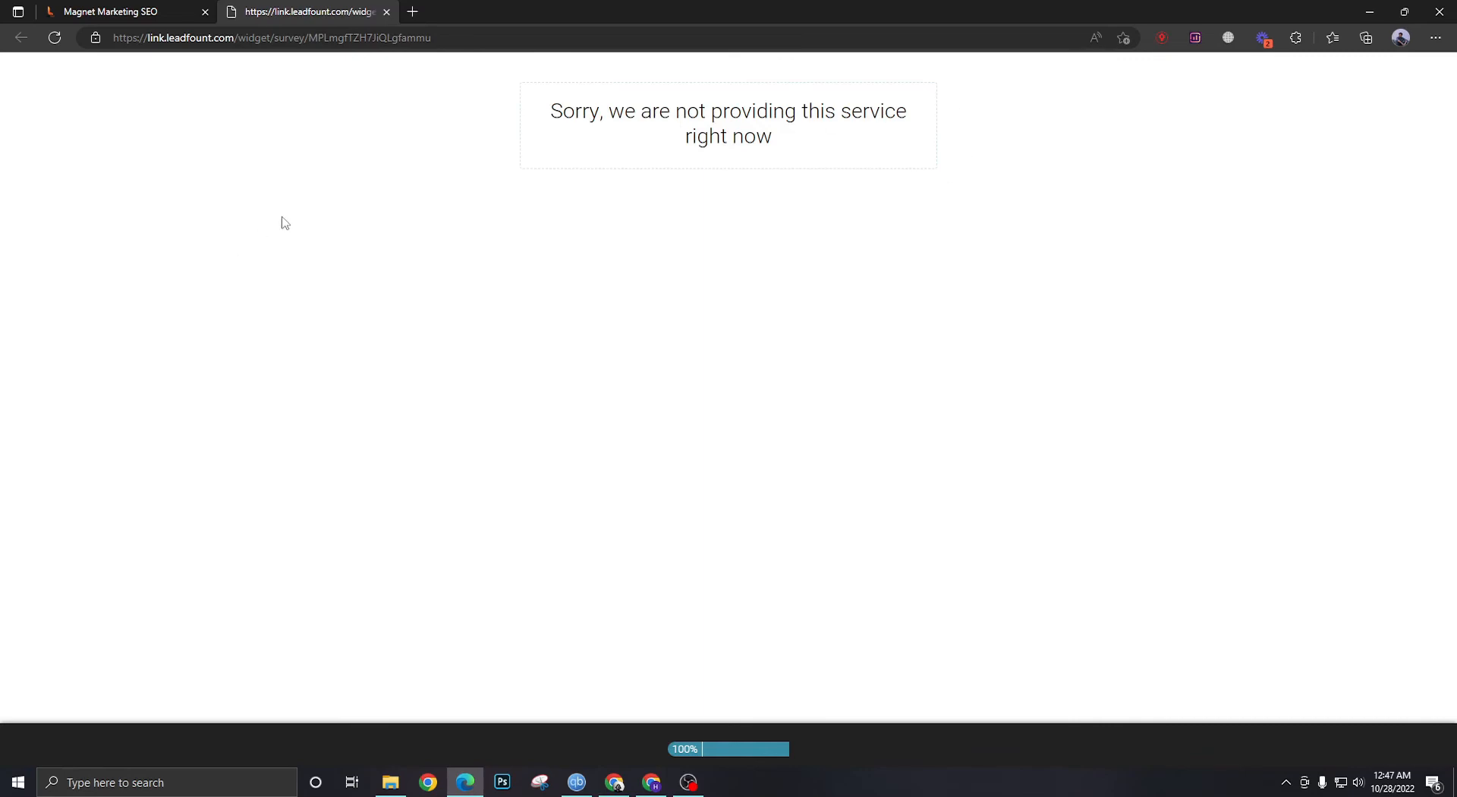
Restart the live survey and re-enter the saved contact details with a United States phone number, advancing to the address slide
click(49, 36)
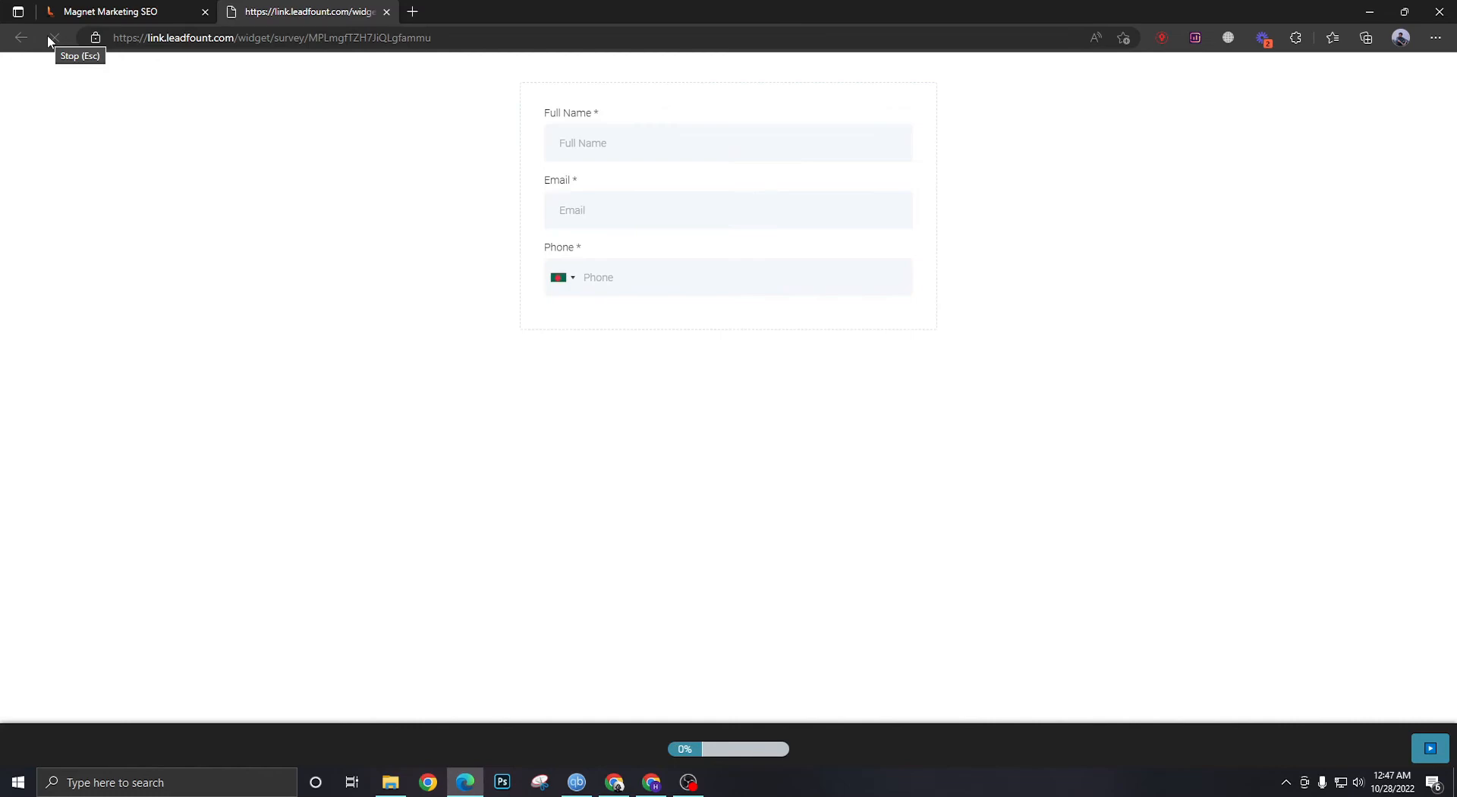
click(670, 140)
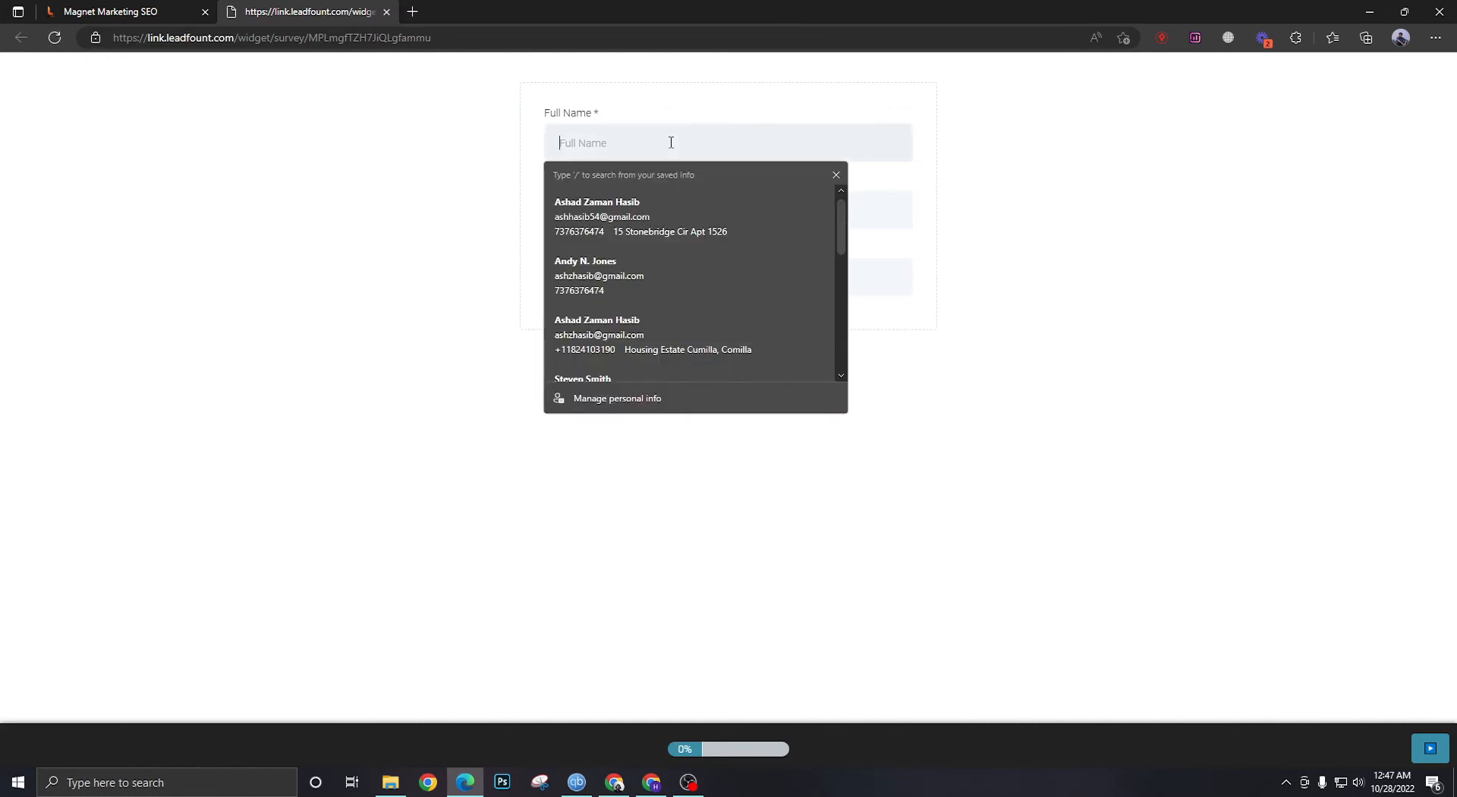
click(620, 227)
click(1429, 748)
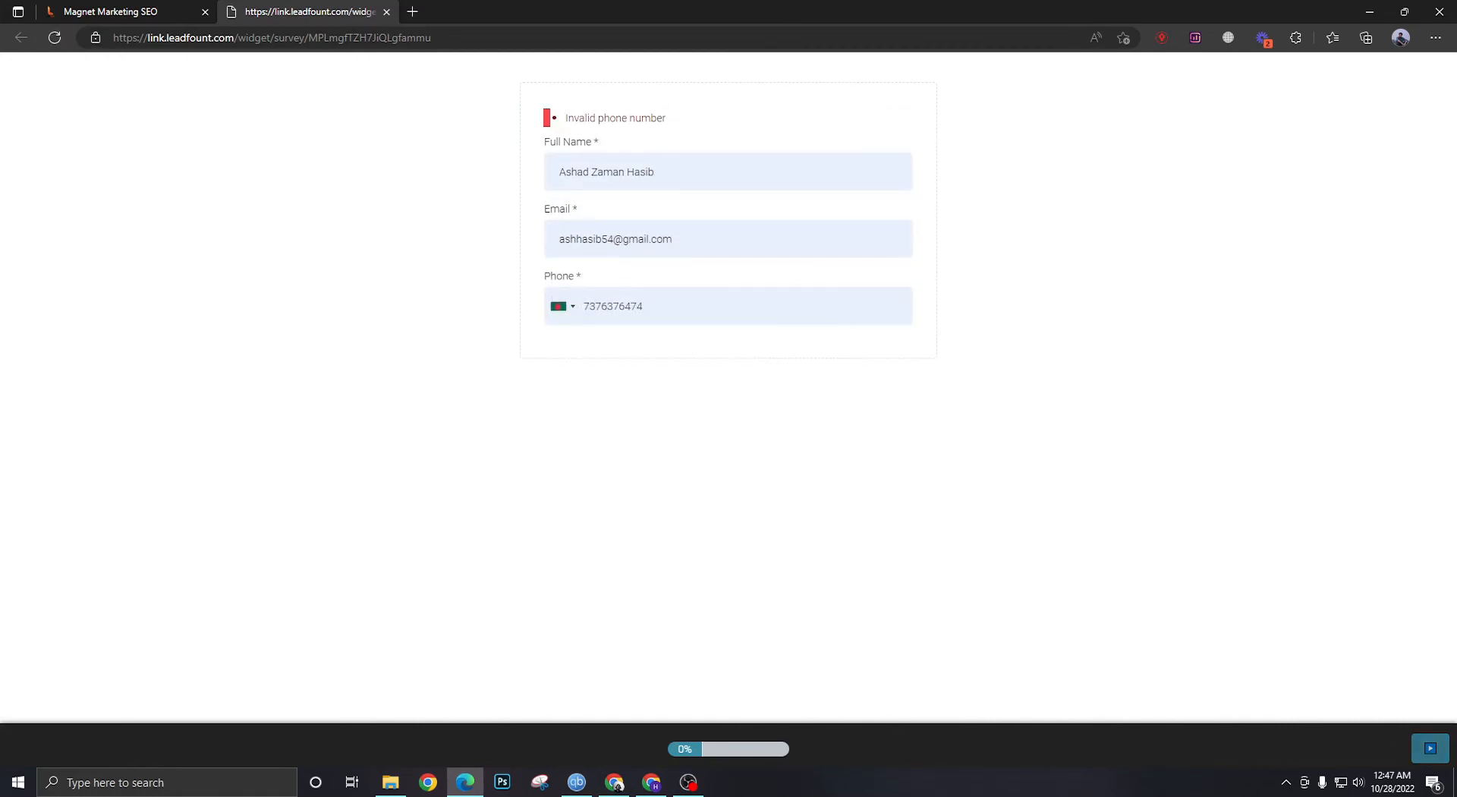
click(565, 306)
scroll(593, 374, up, 10)
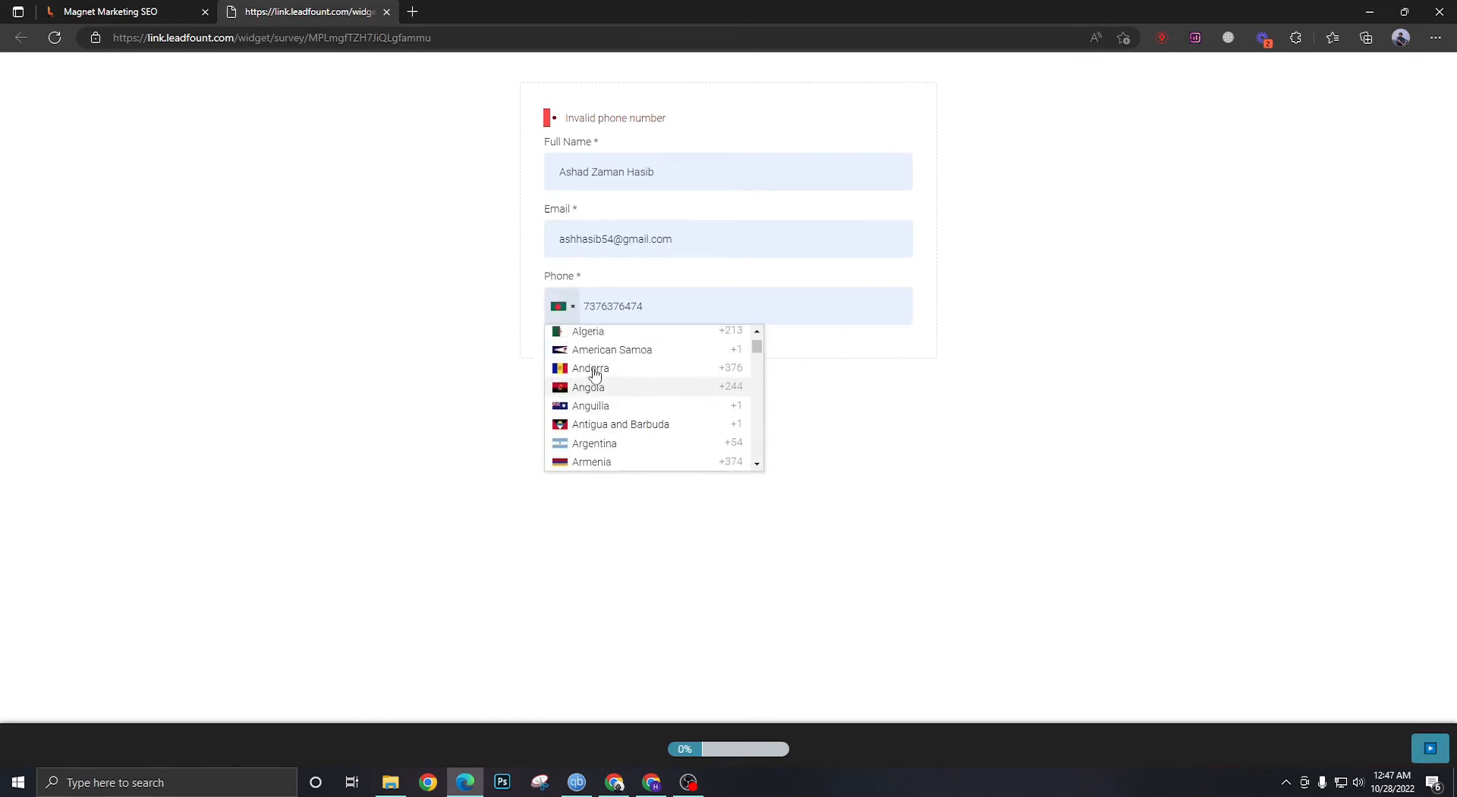
click(590, 335)
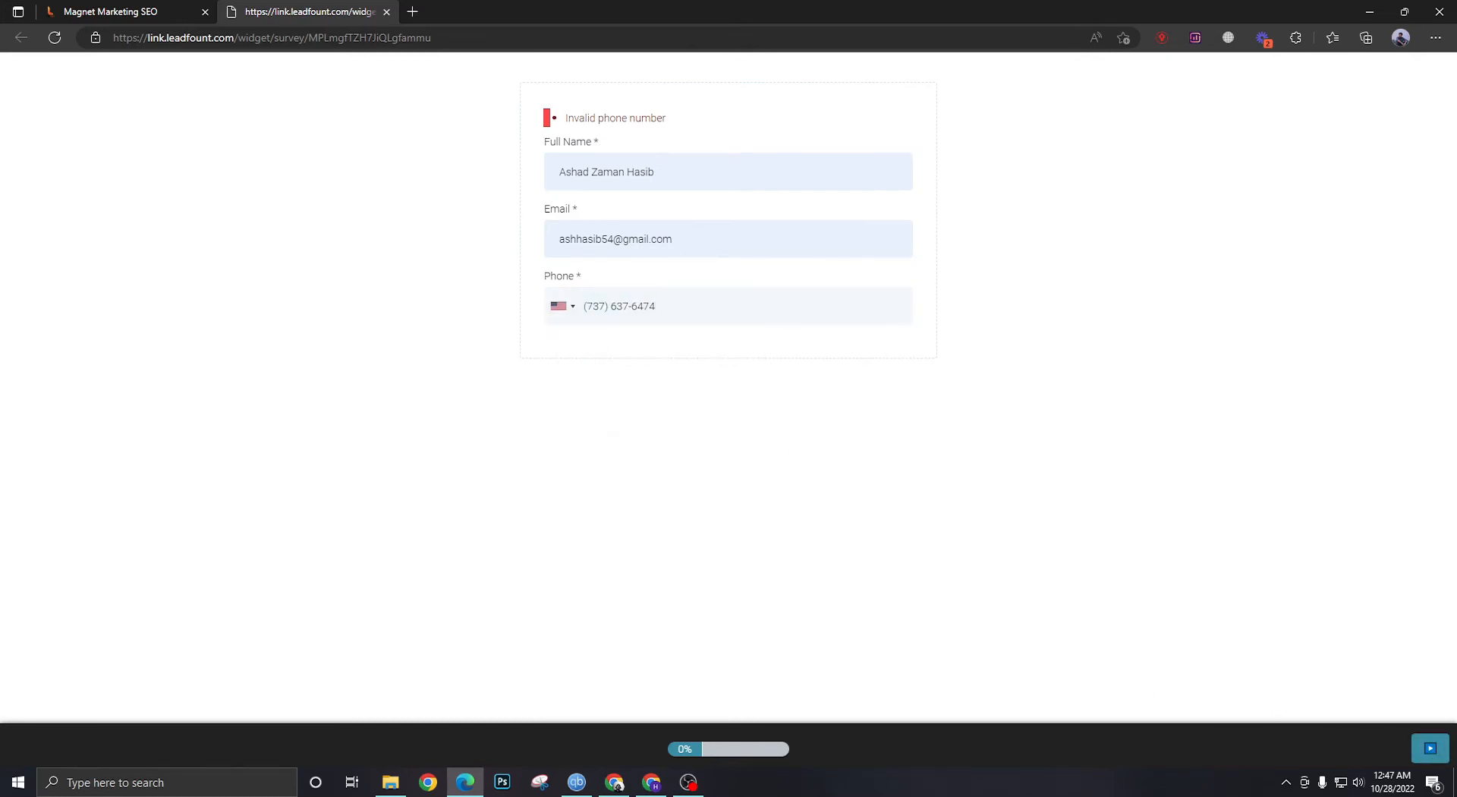
click(1429, 748)
Complete the address slide with saved entries again, and choose Roof Replacement as the service needed
click(628, 145)
click(641, 202)
click(607, 211)
click(602, 271)
click(604, 279)
click(630, 336)
click(1417, 755)
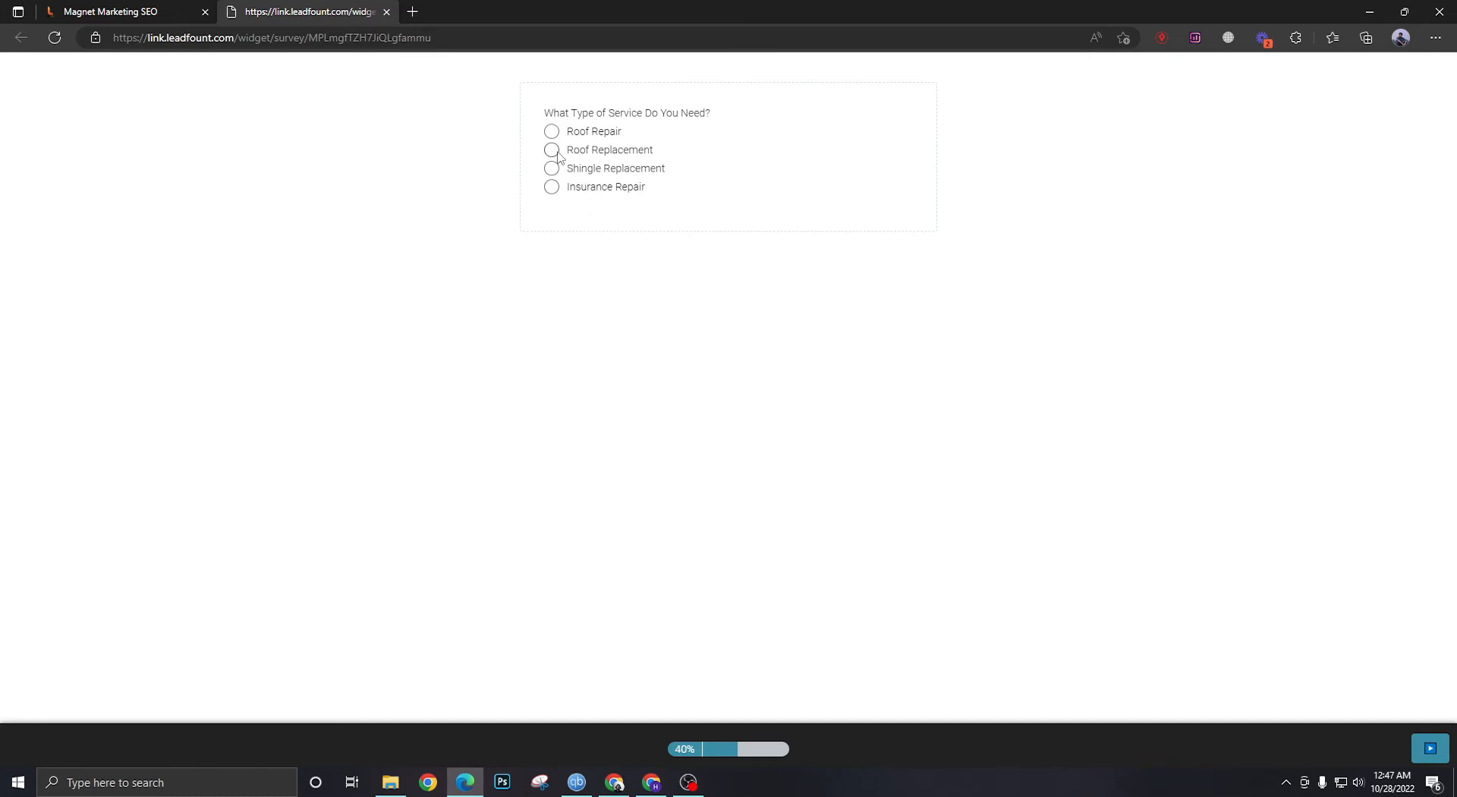
click(556, 152)
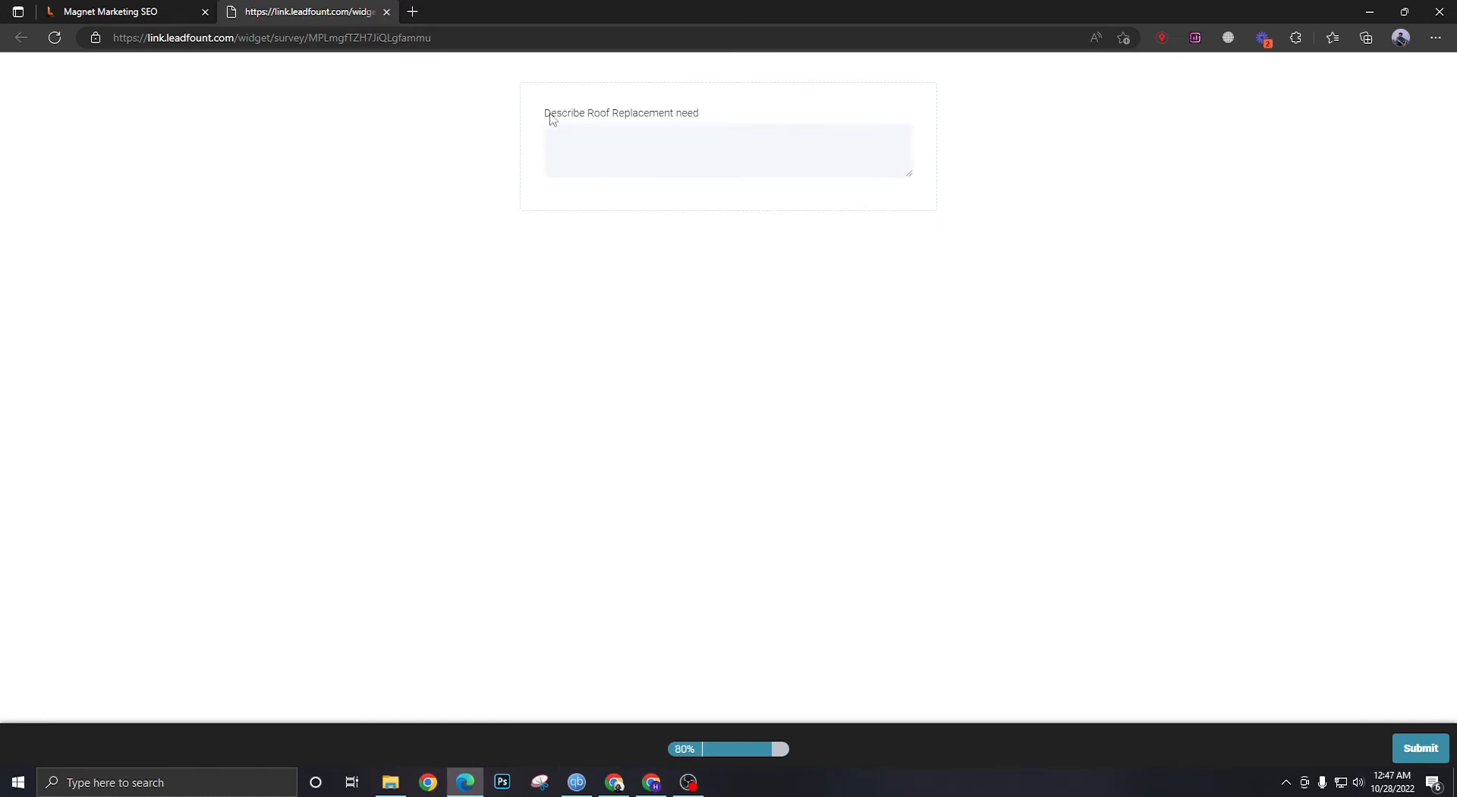
Describe the roof replacement need as "Hi I need urgent replacement" and submit the survey
click(714, 151)
text(Hi I need urgent replacement)
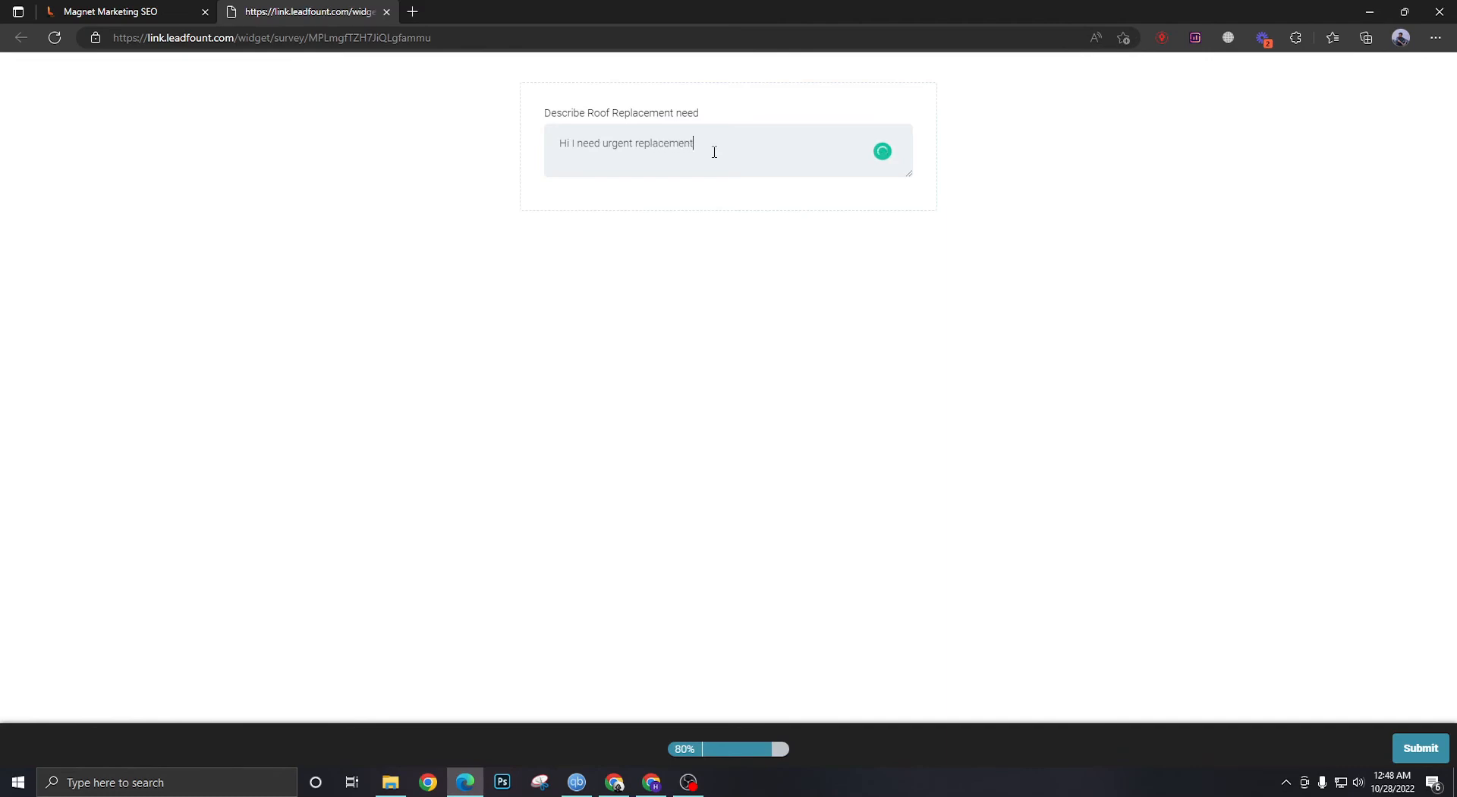
click(1408, 750)
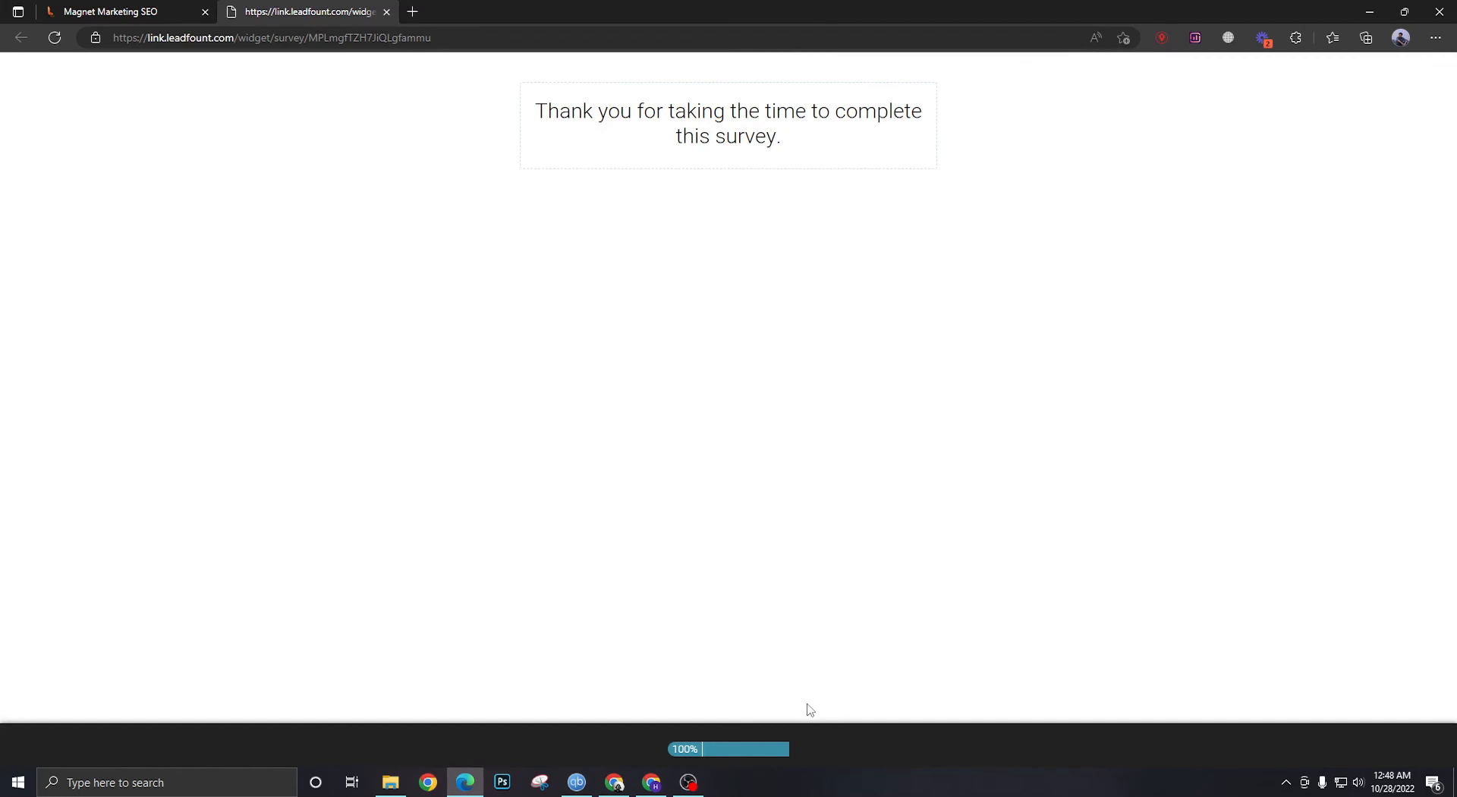
Return to the survey builder, dismiss the integration dialog, and set the survey's width to 650 px in its styles
key(ctrl+Tab)
click(966, 318)
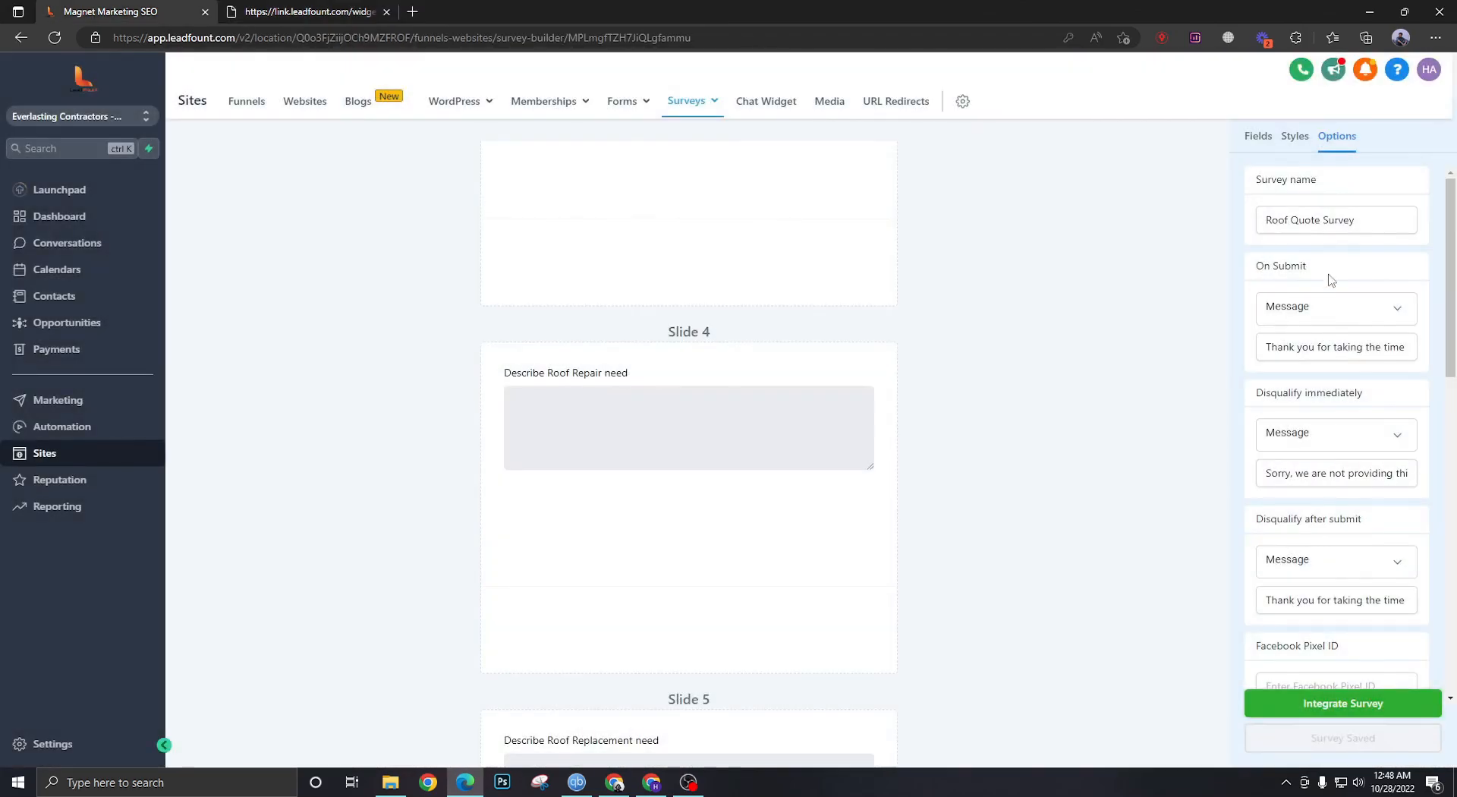
click(1296, 138)
scroll(1349, 383, up, 2)
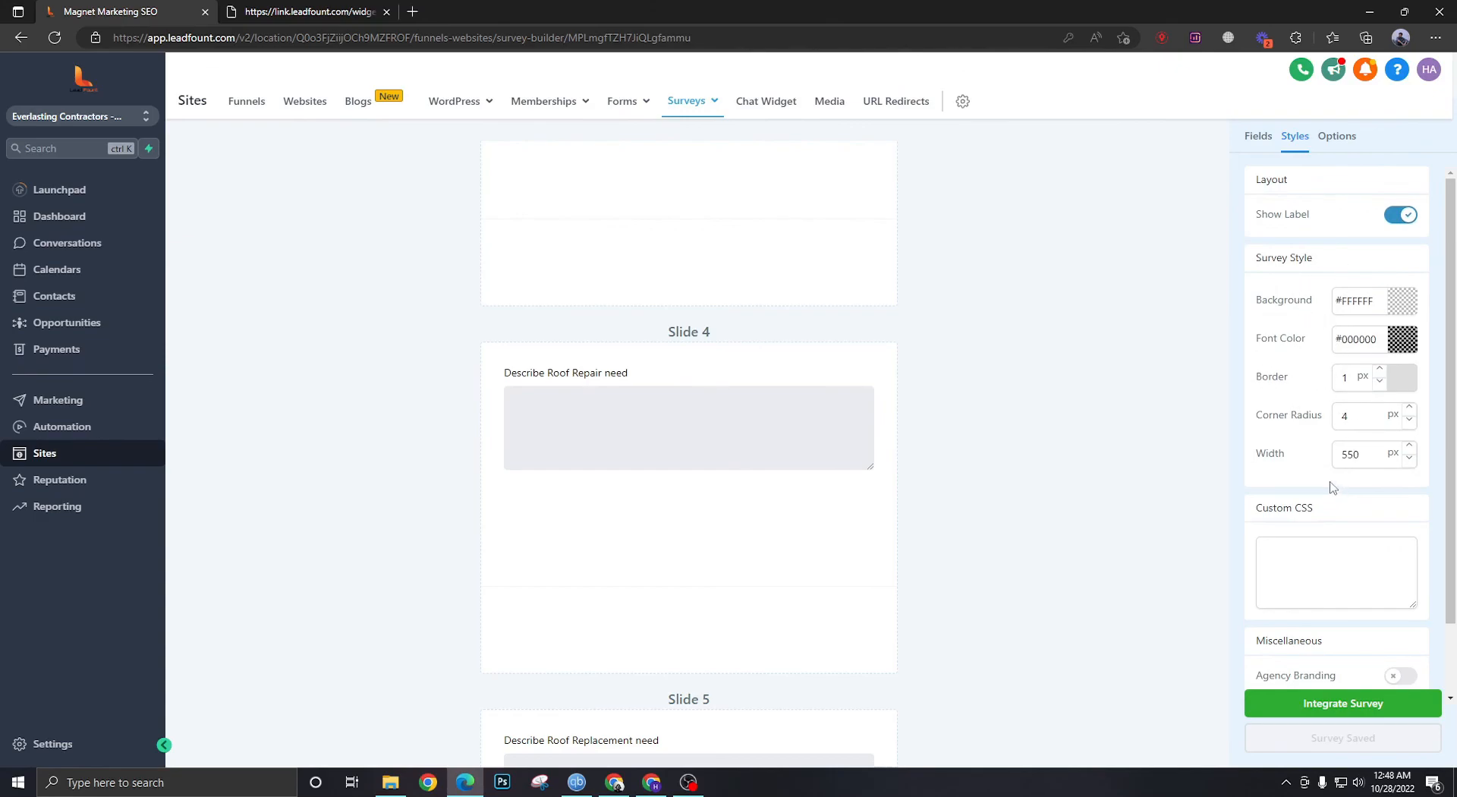
drag(1349, 462, 1322, 458)
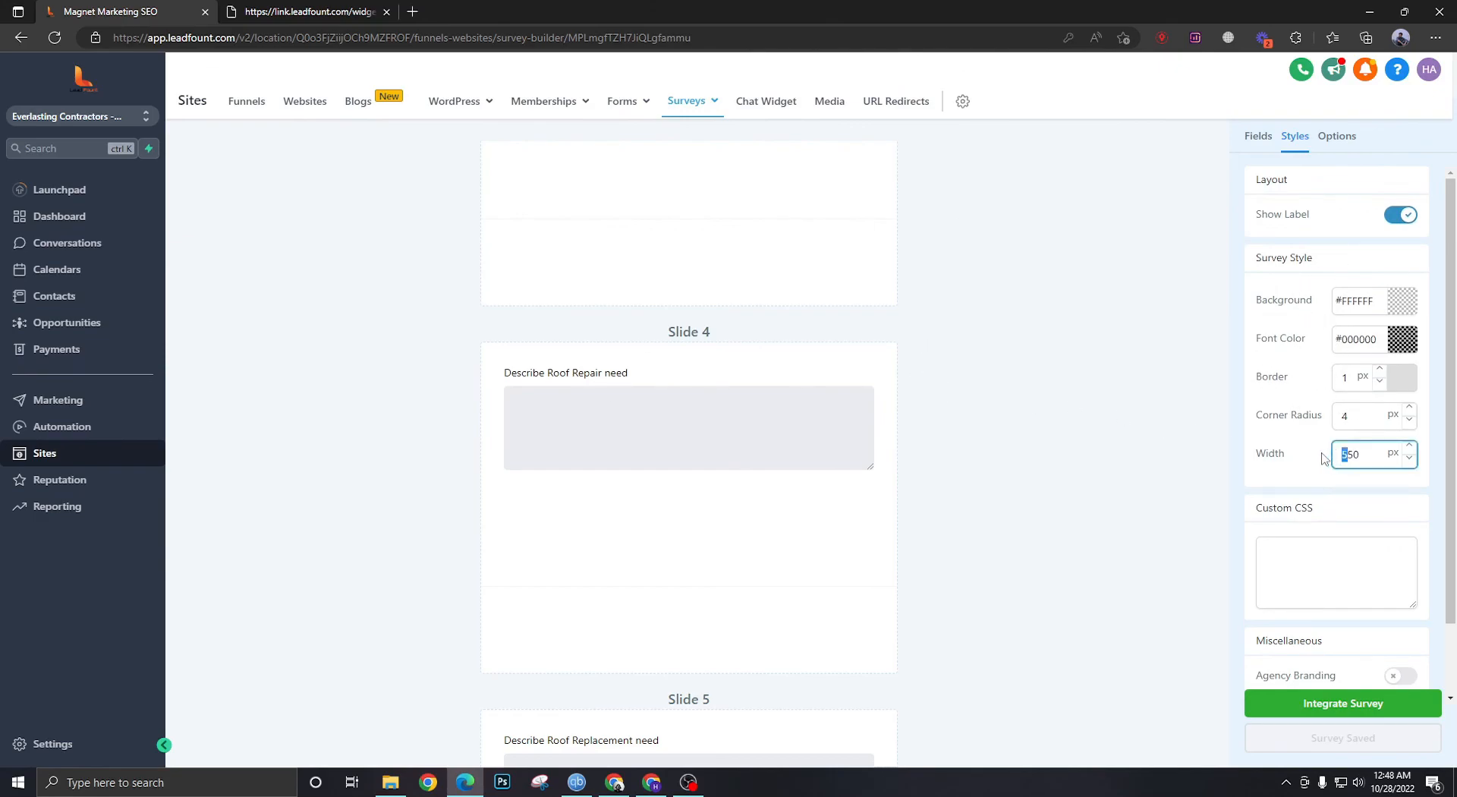
click(1153, 481)
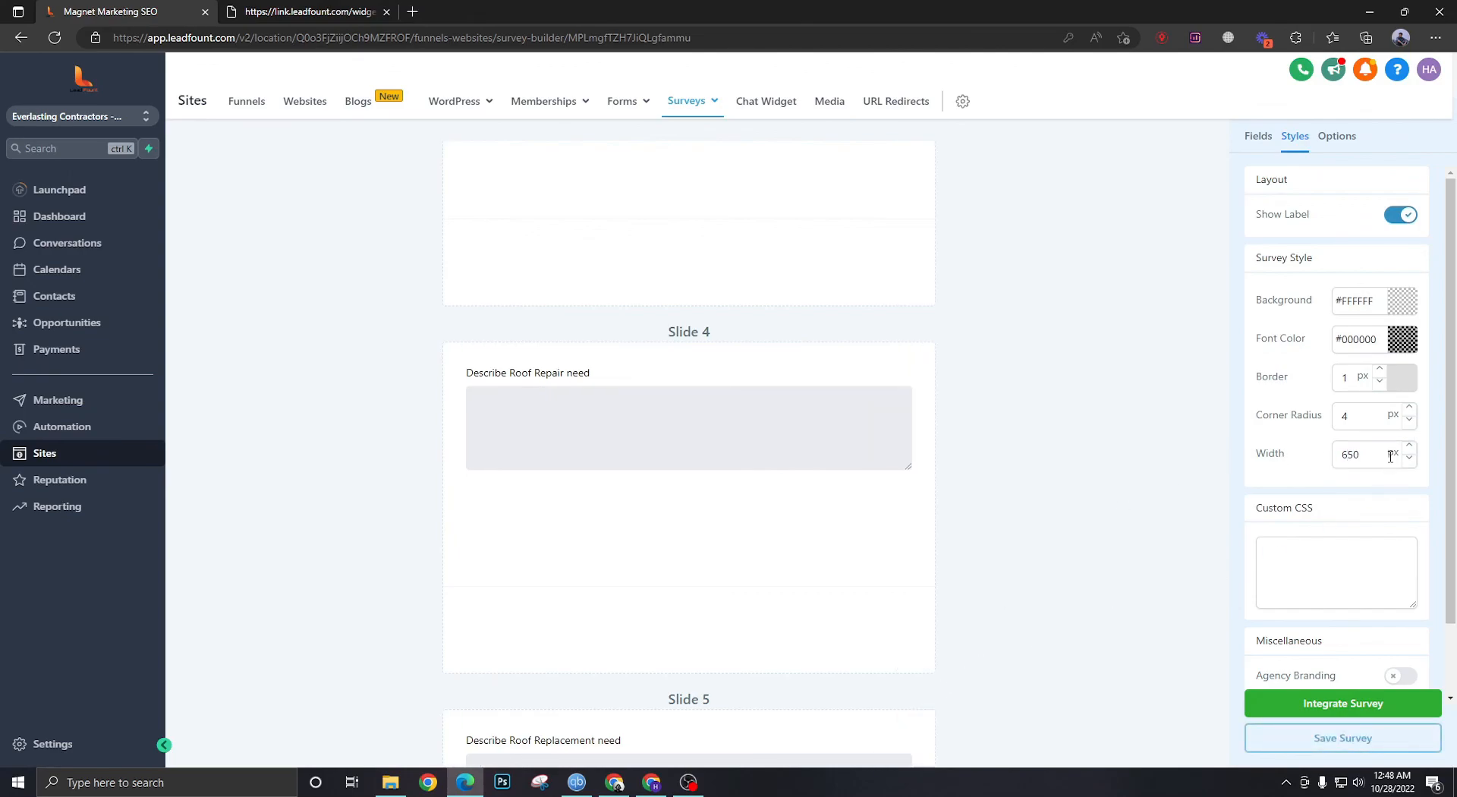
Set the survey's corner radius and border both to 0 px
double_click(1356, 416)
text(0)
click(1319, 404)
drag(1347, 381, 1313, 392)
text(0)
click(1115, 393)
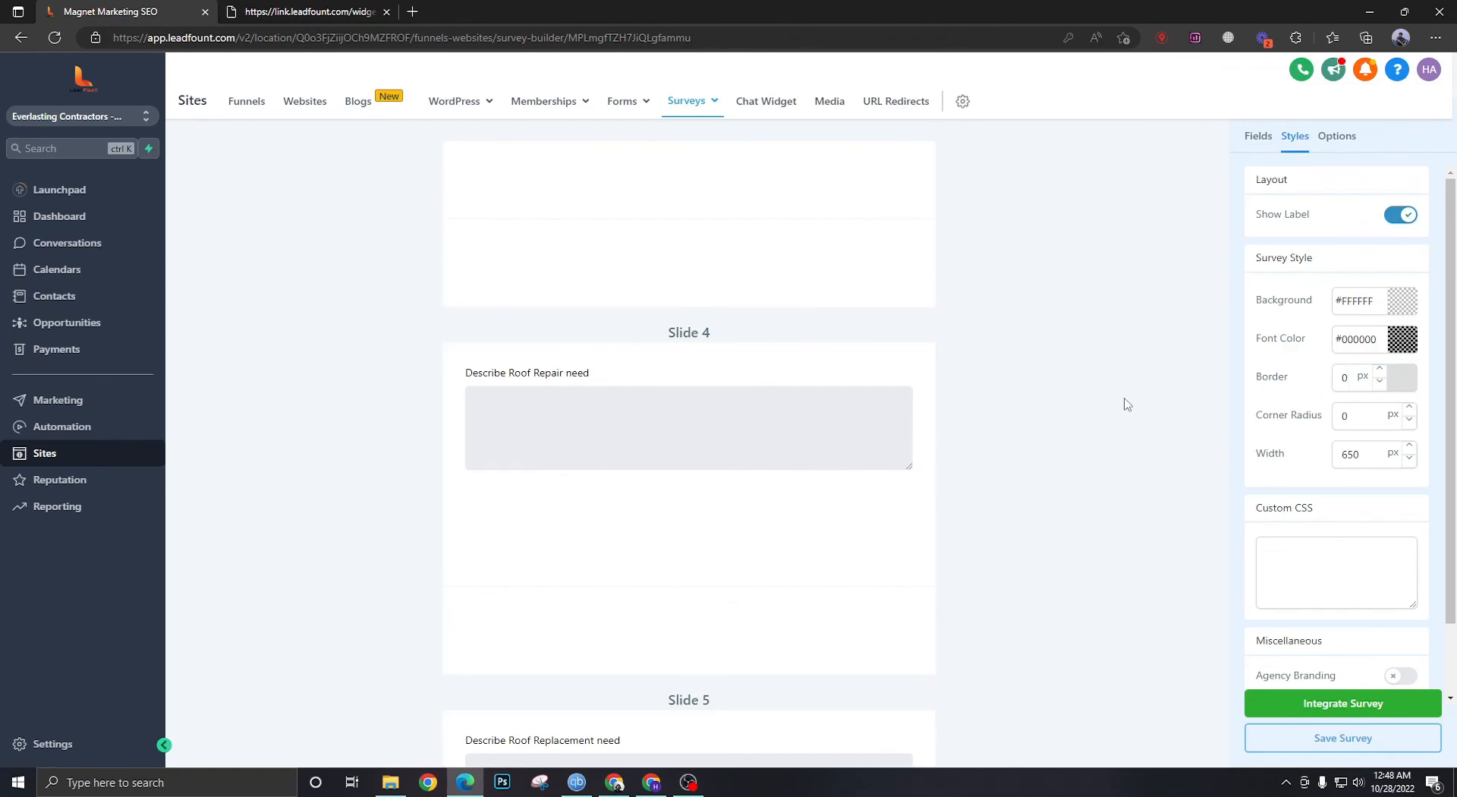
Set the survey's background color to #f6f6f6 and save the survey
double_click(1358, 302)
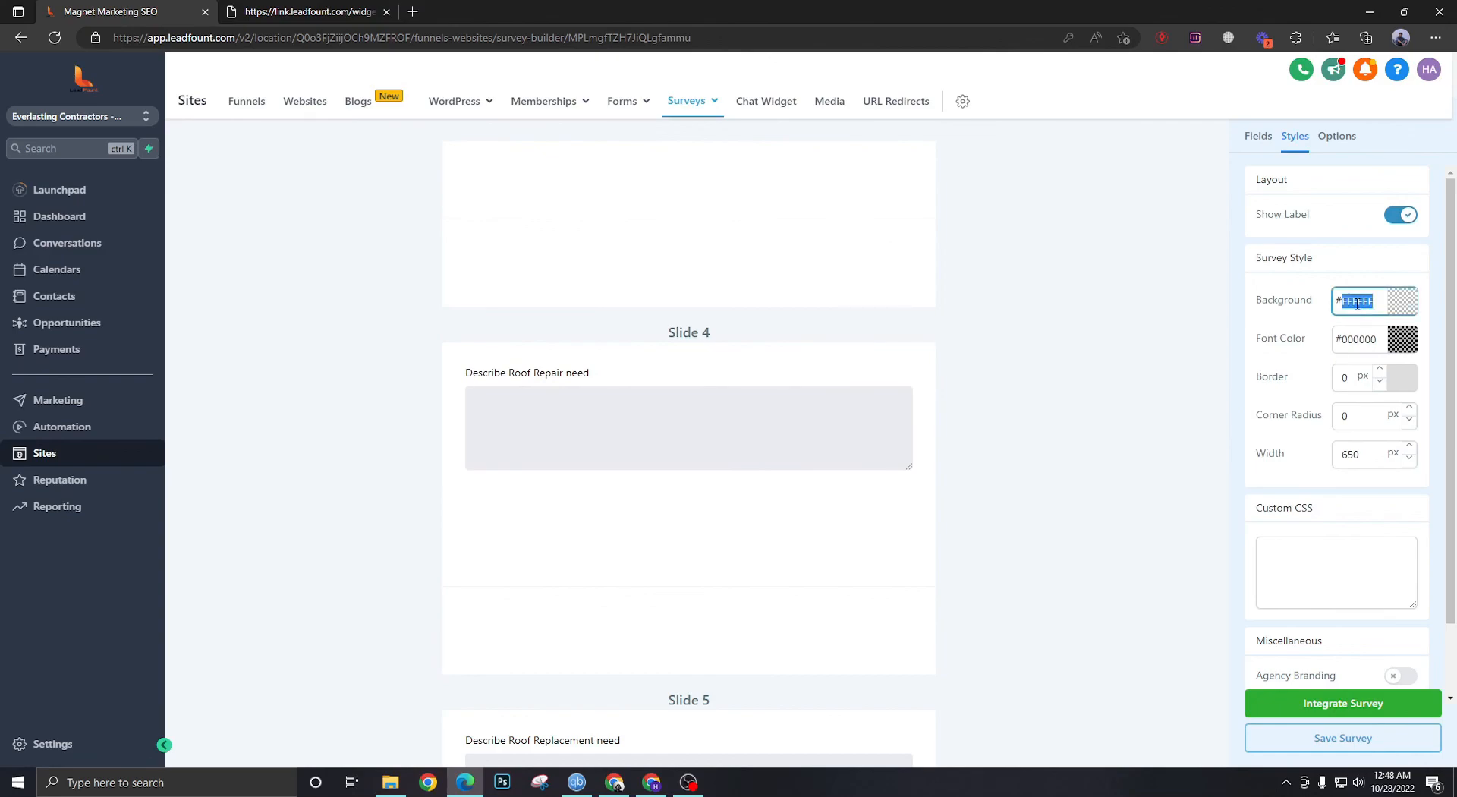
text(f6f6f6)
click(1106, 358)
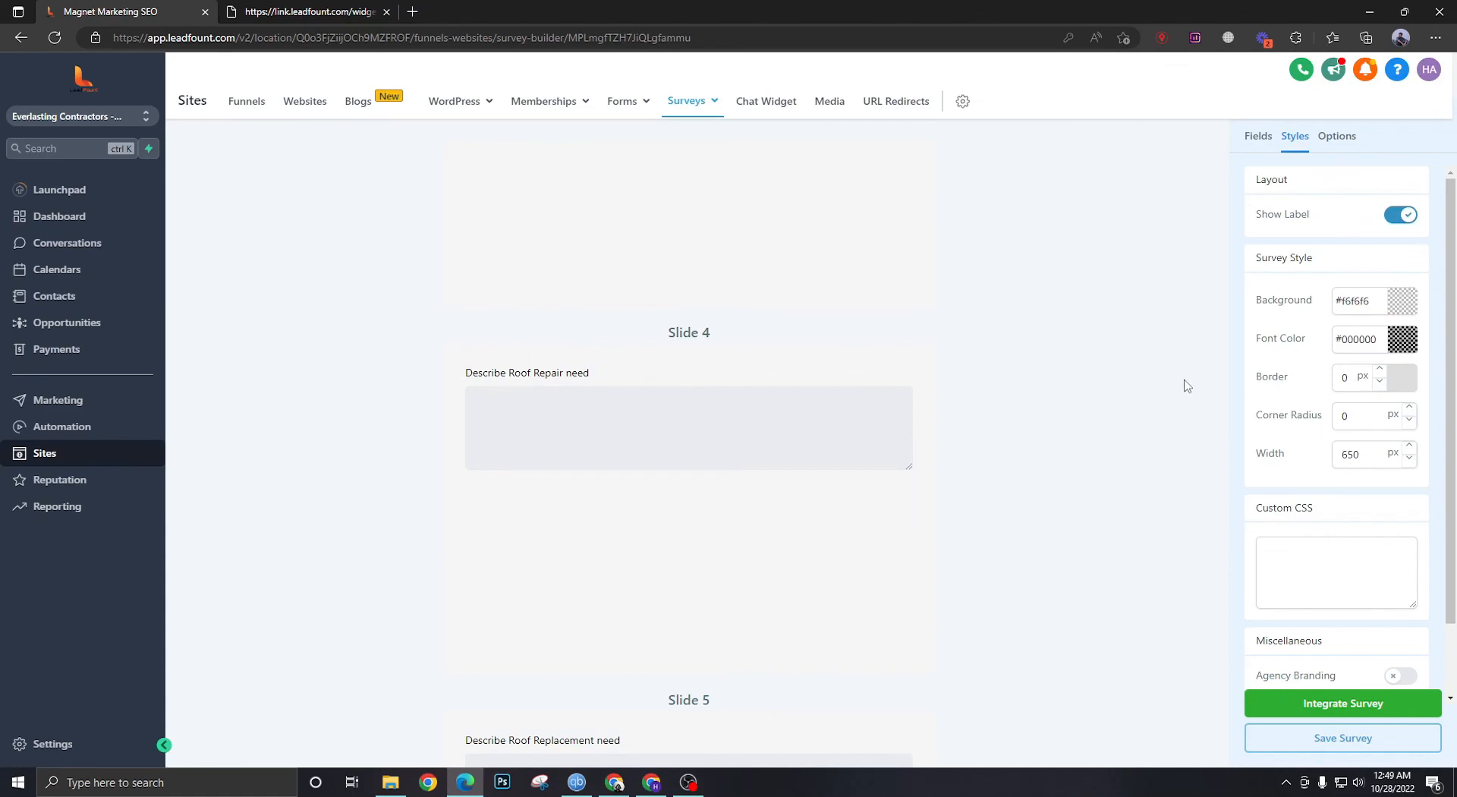
click(1287, 751)
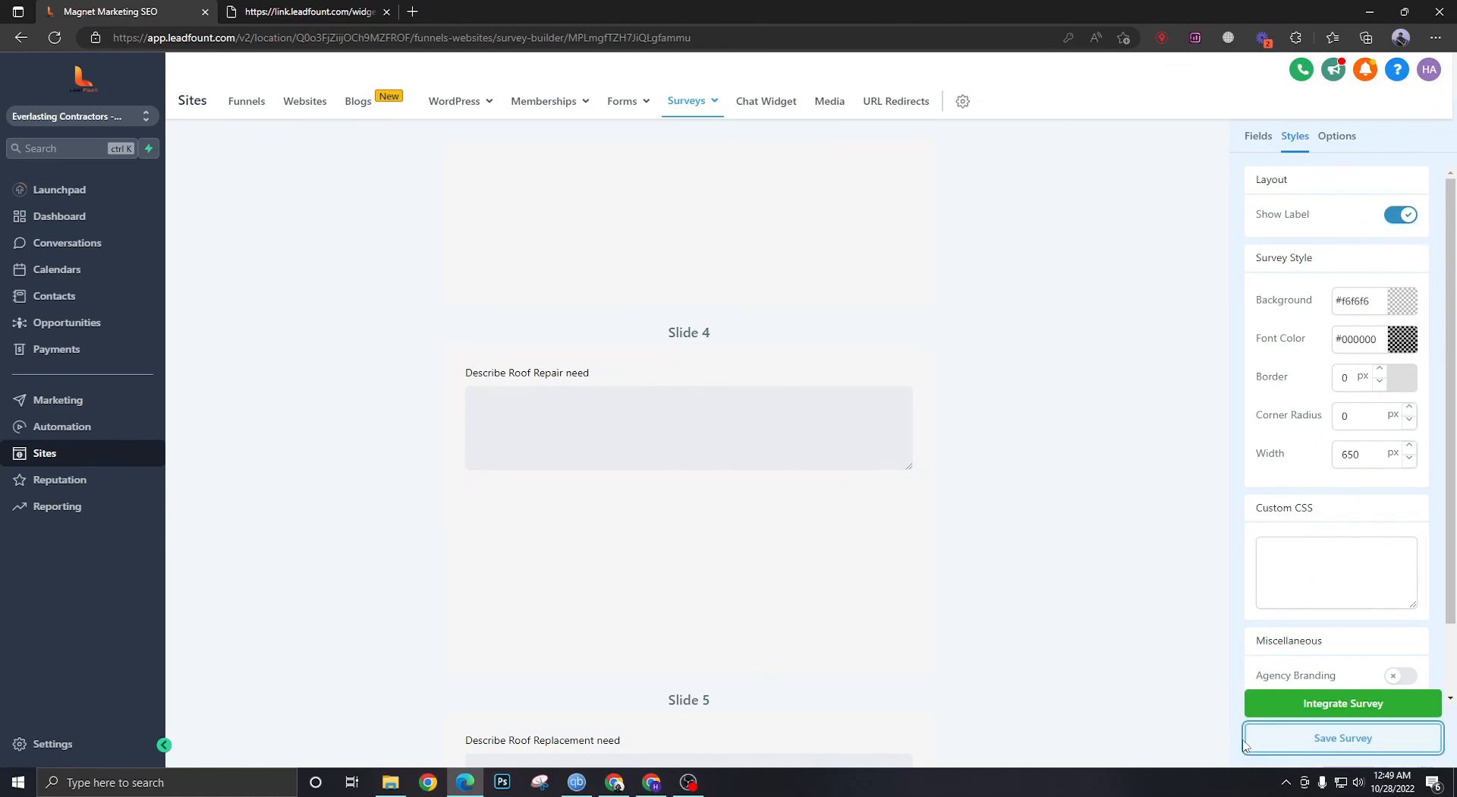